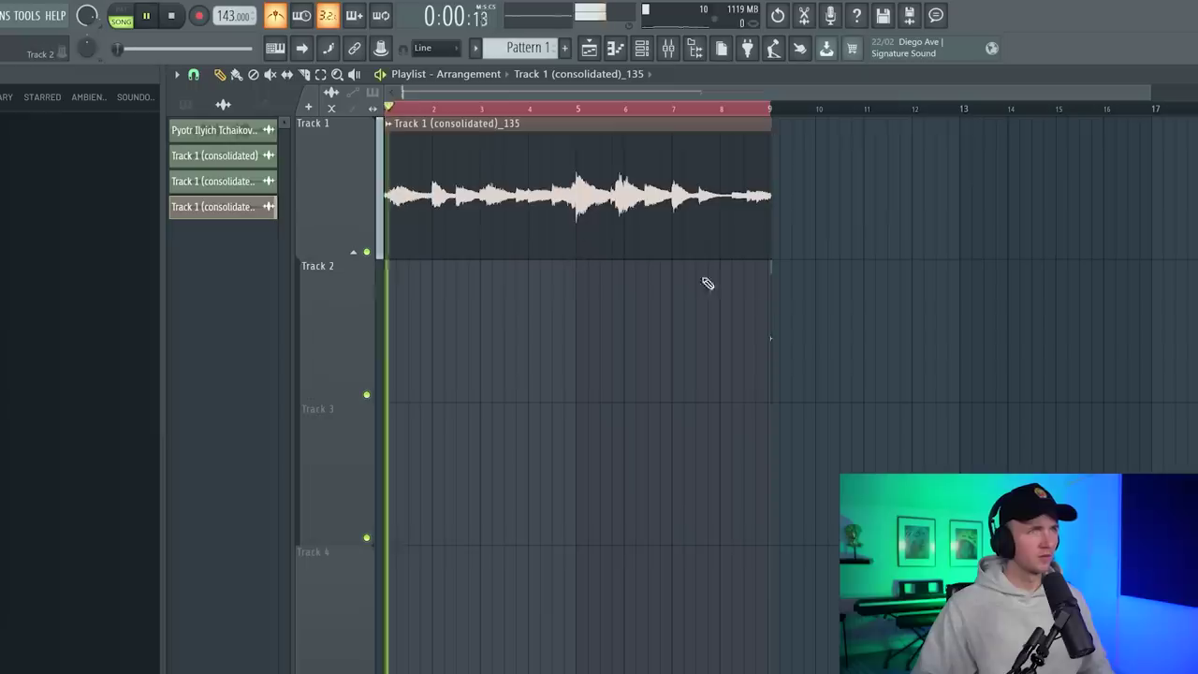
# Slice the Track 1 sample at bars 3, 4 and 5 and at the note change inside bar 3.
pyautogui.hotkey('ctrl', 'a')
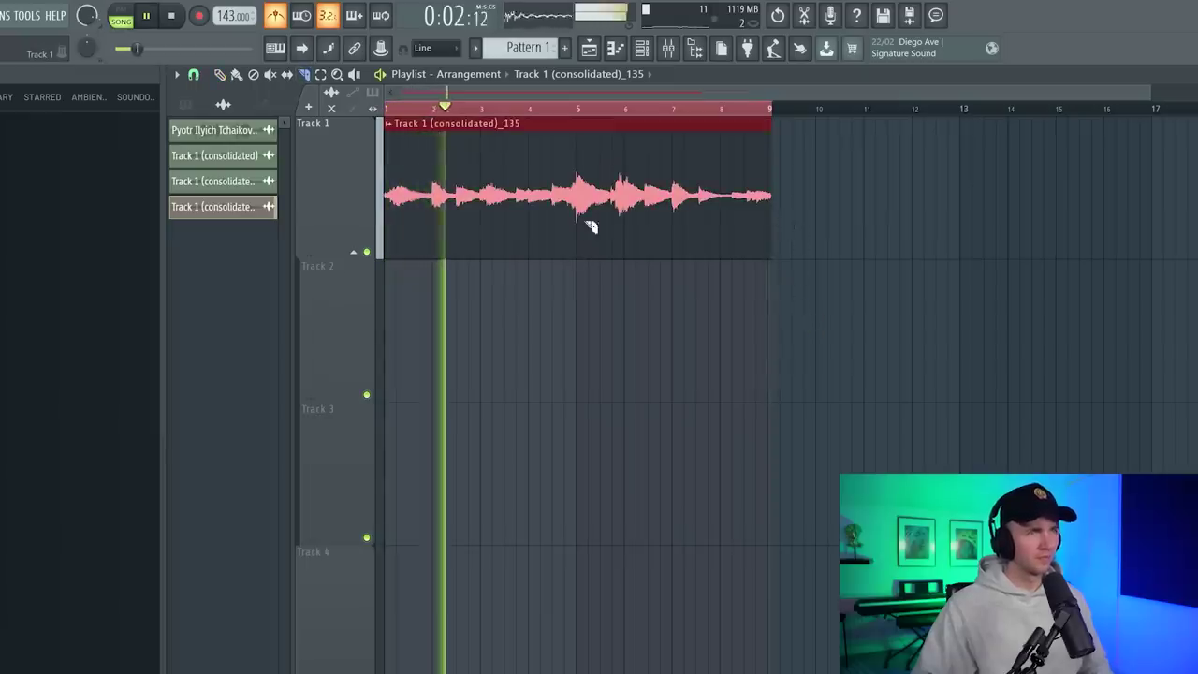
pyautogui.scroll(5, 359, 325)
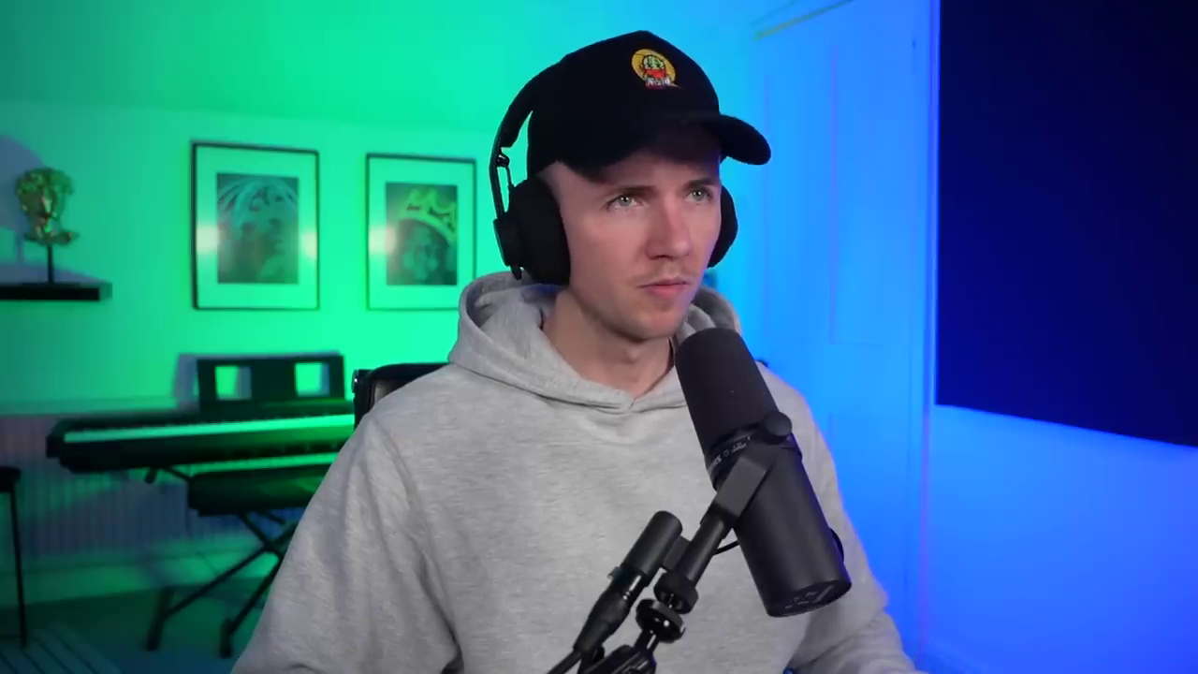
pyautogui.hotkey('ctrl', 'z')
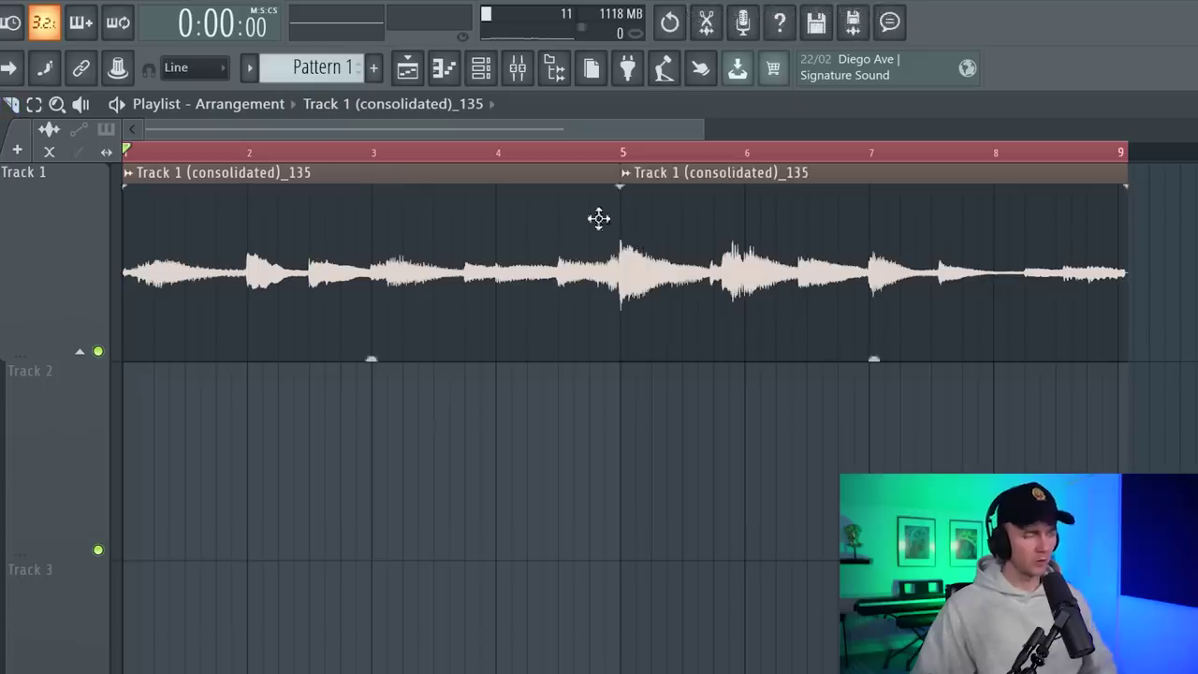
pyautogui.scroll(3, 756, 236)
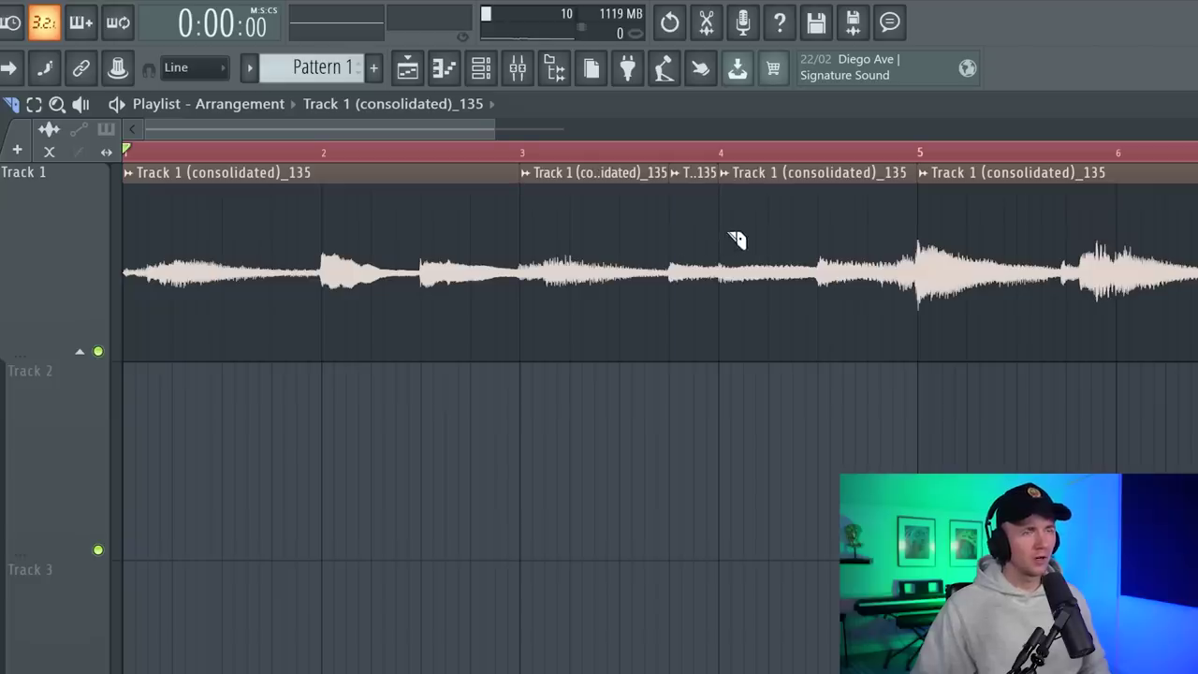
# Mute the bar 4 slice on Track 1, copy the bar 3 slices beneath it onto Track 2, and play the arrangement.
pyautogui.click(759, 243)
pyautogui.moveTo(583, 310); pyautogui.dragTo(782, 510)
pyautogui.press('space')
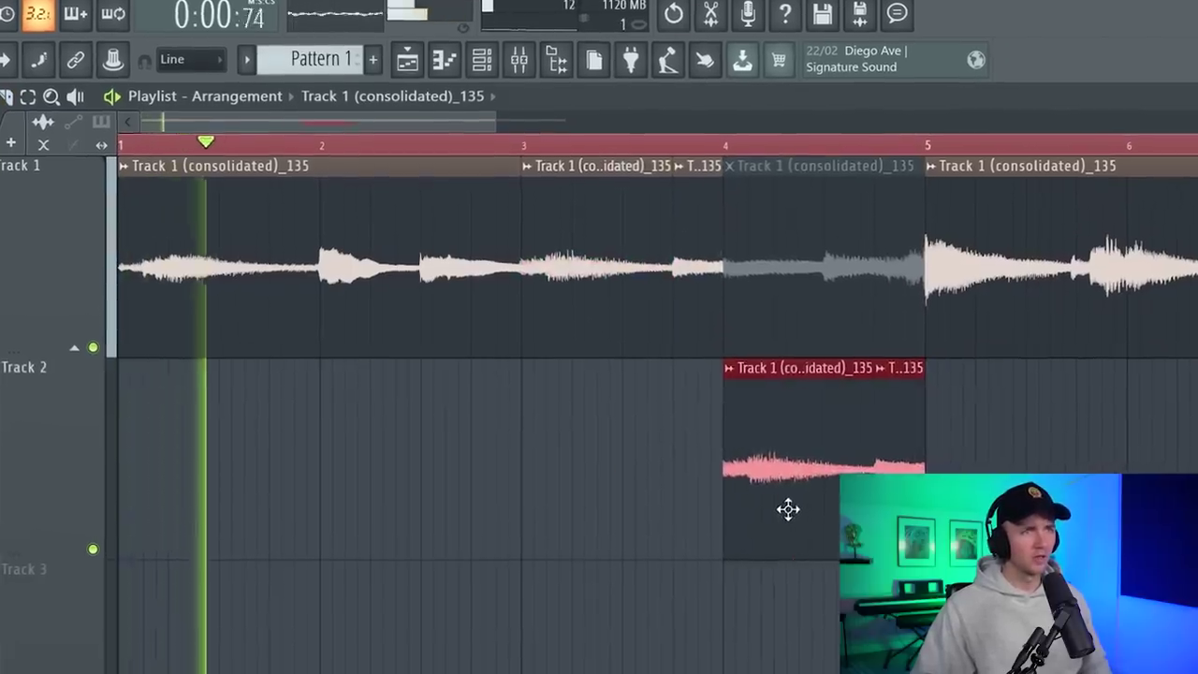
# Shift the selected slices after the bar 6 note slightly later so that they end at bar 9.
pyautogui.scroll(-2, 768, 451)
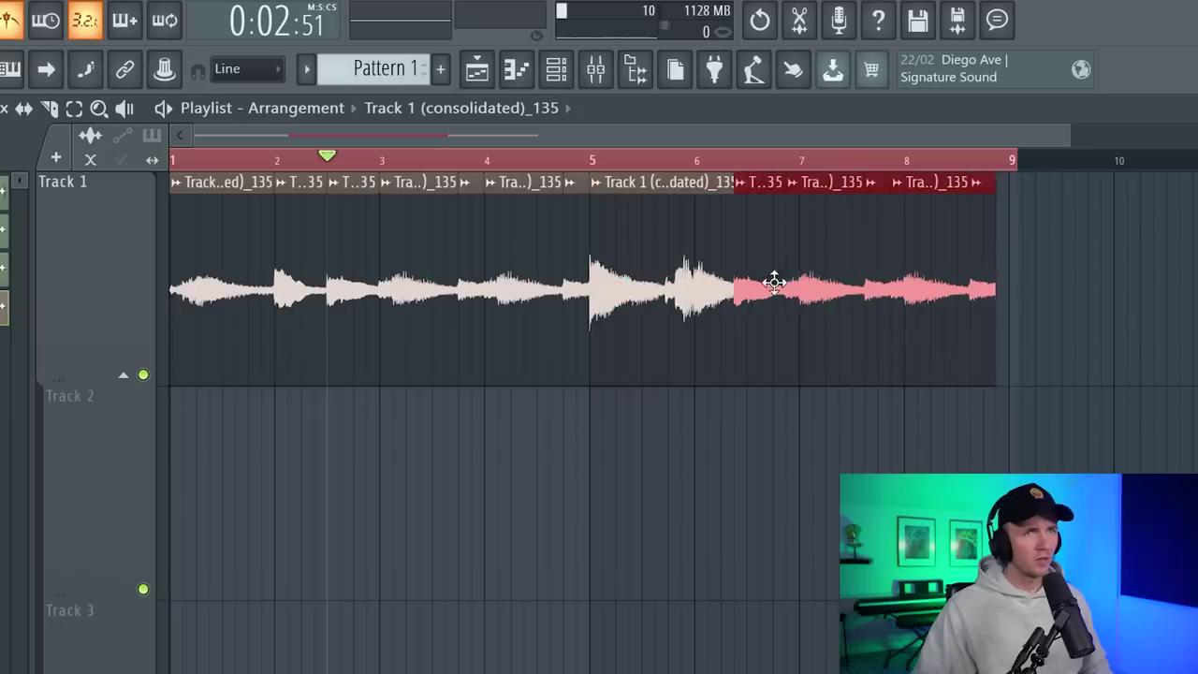
pyautogui.moveTo(773, 281); pyautogui.dragTo(790, 283)
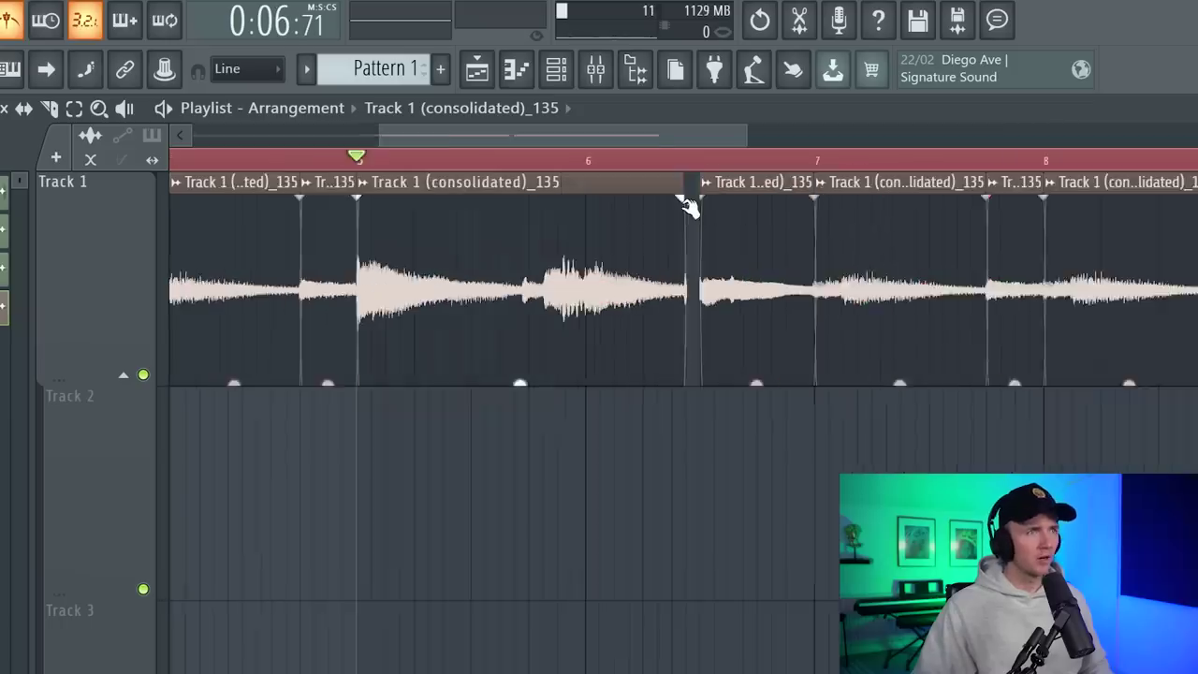
pyautogui.scroll(2, 689, 200)
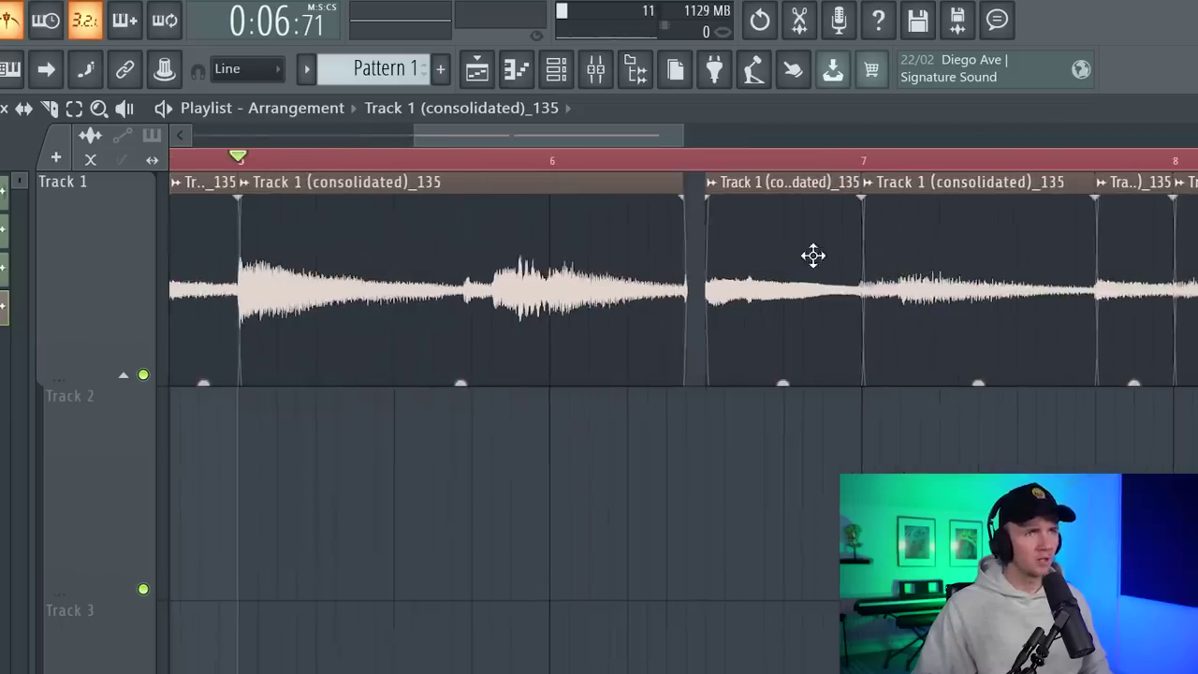
# Make the slice starting at bar 6 unique and stretch its end to close the gap before the next slice.
pyautogui.moveTo(685, 192); pyautogui.dragTo(676, 192)
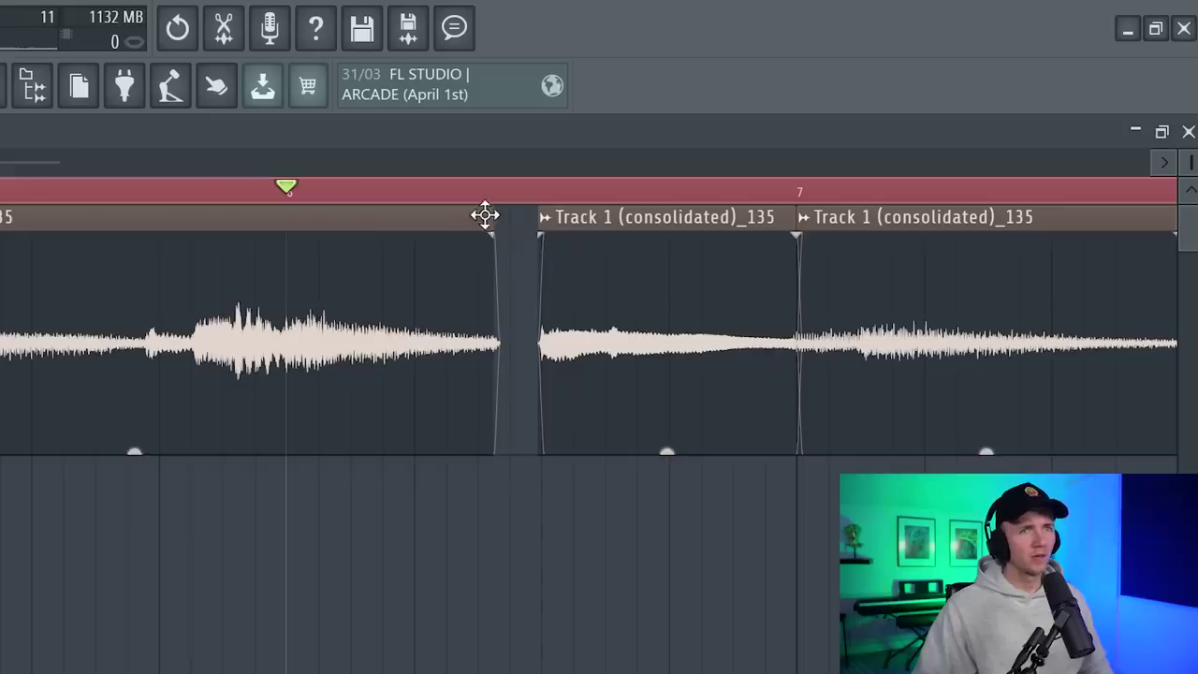
pyautogui.moveTo(484, 215); pyautogui.dragTo(522, 218)
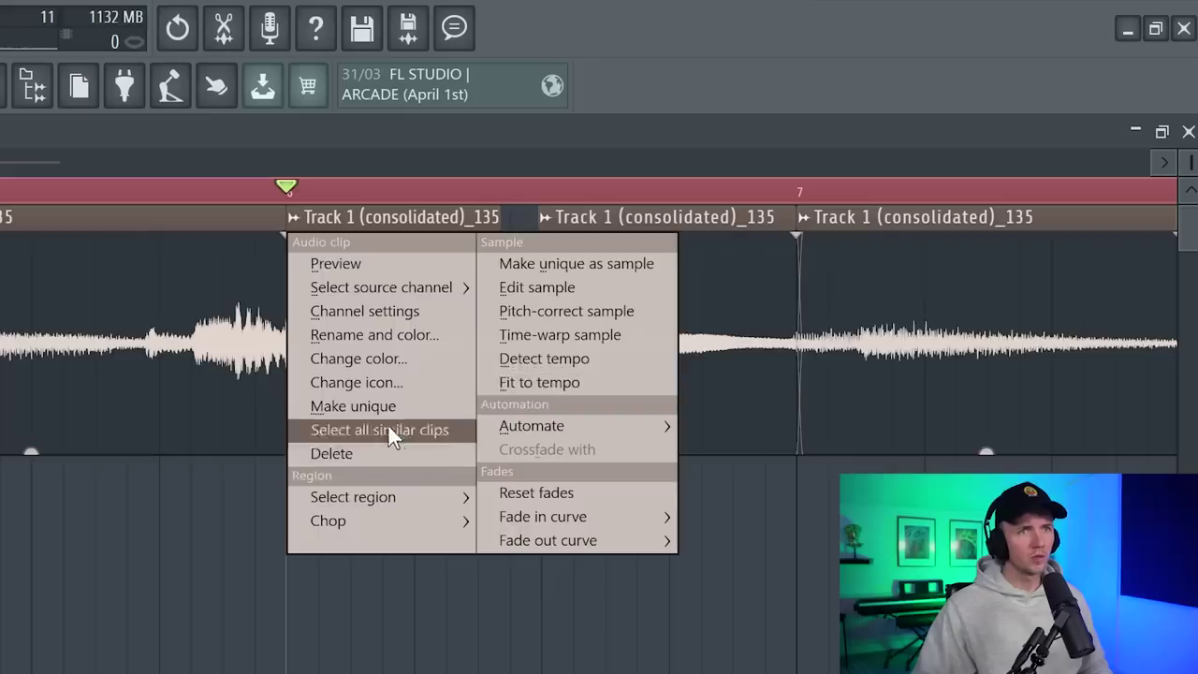
pyautogui.click(375, 405)
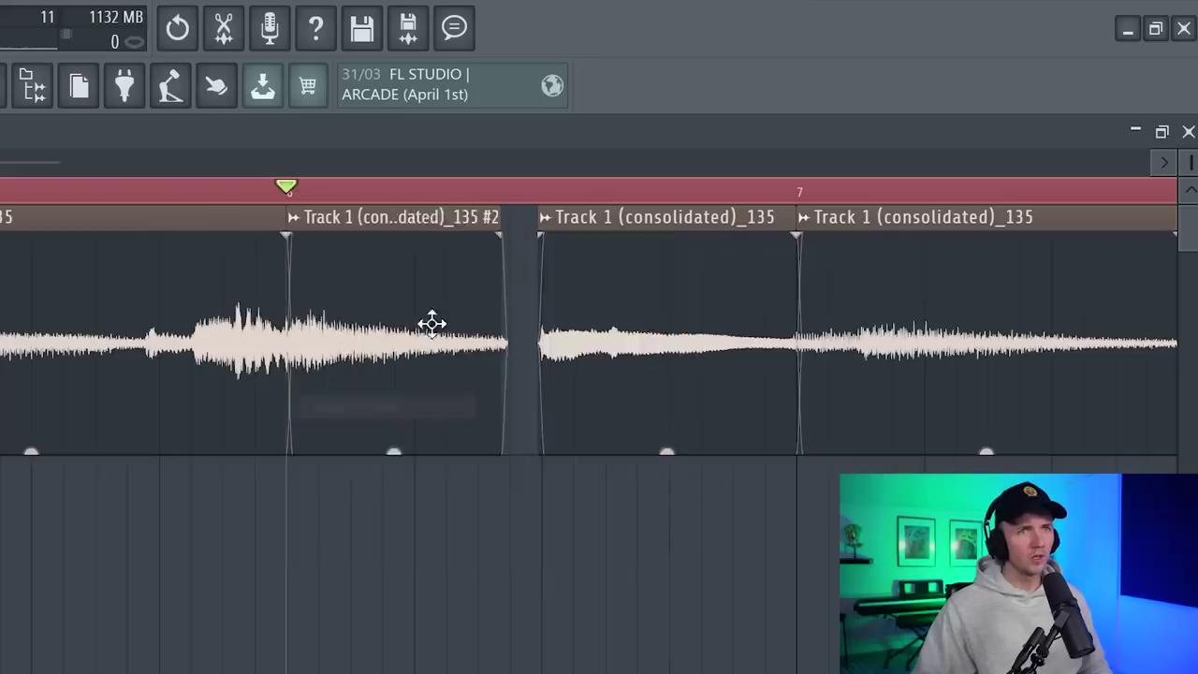
pyautogui.scroll(3, 497, 275)
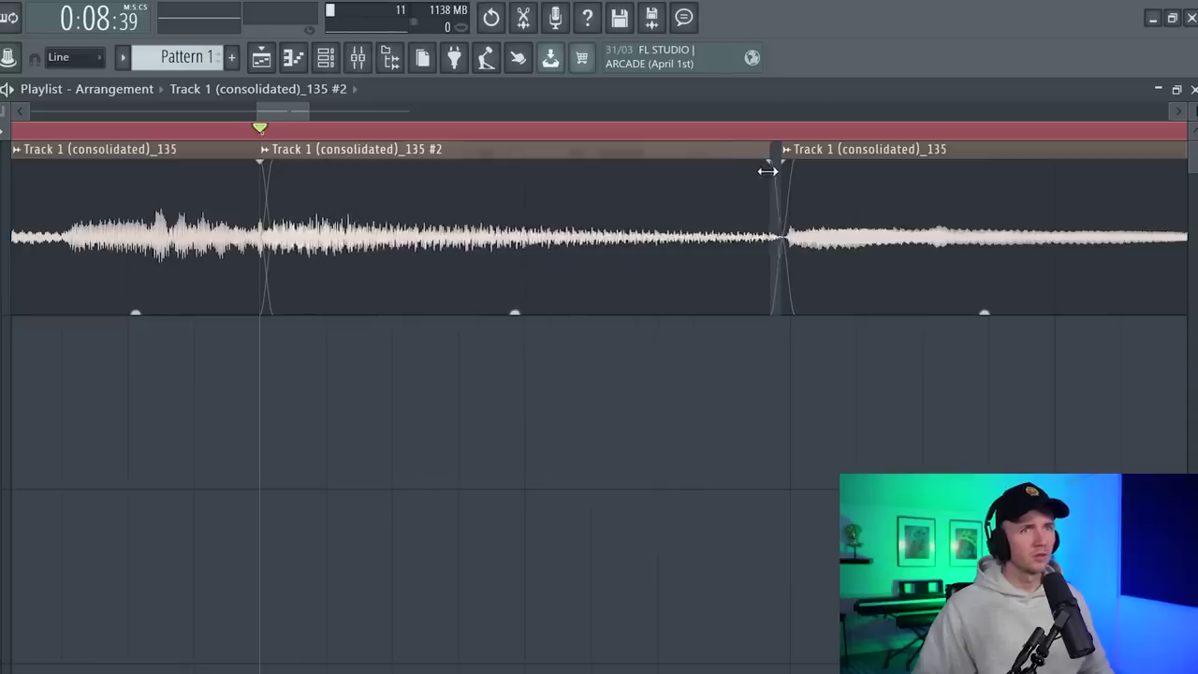
# Play back the rearranged slices through to the end of the loop and close the clip's channel settings.
pyautogui.press('space')
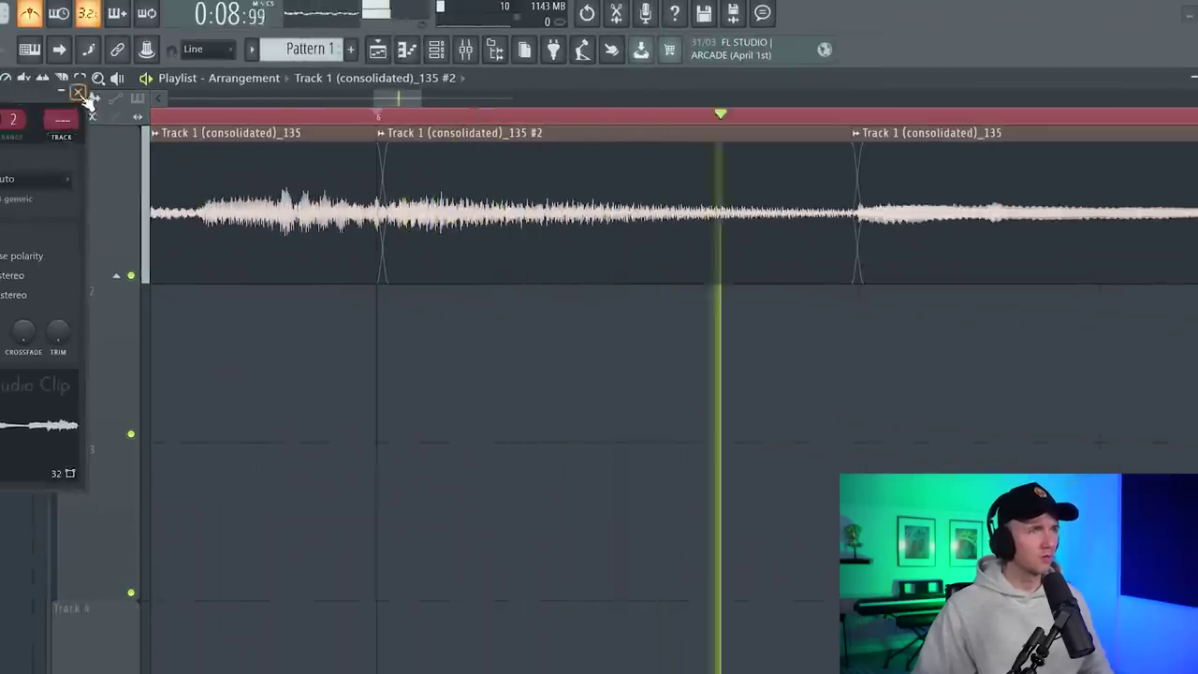
pyautogui.click(78, 94)
pyautogui.scroll(-5, 506, 489)
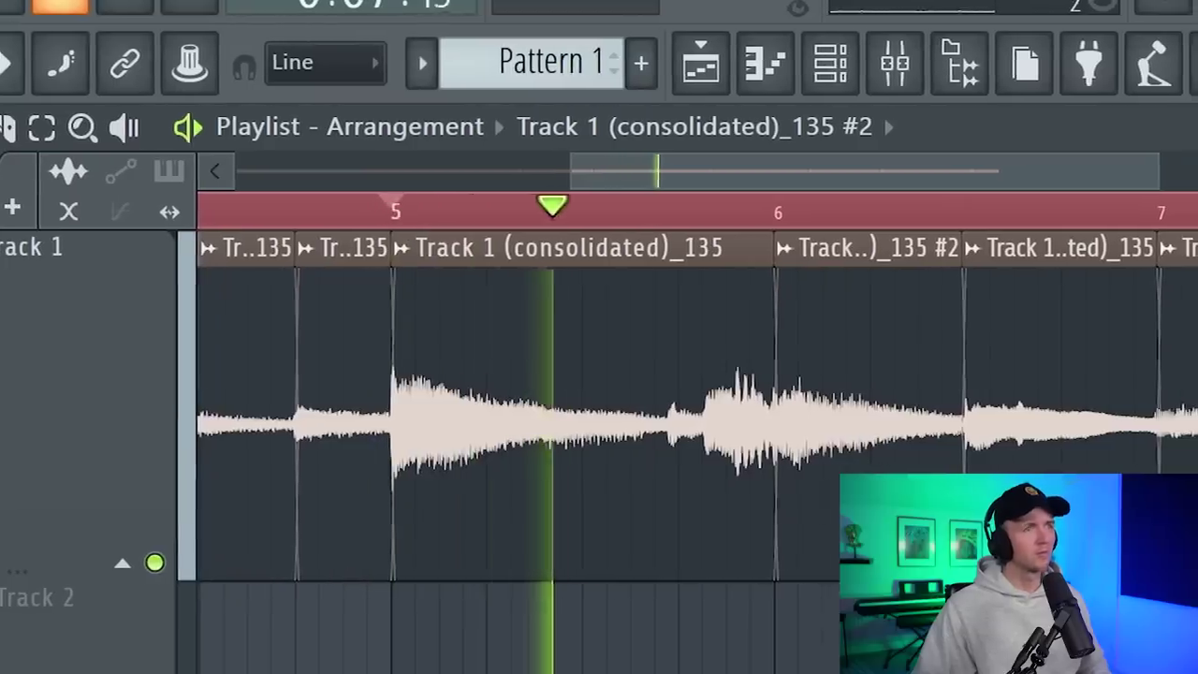
pyautogui.scroll(-3, 506, 421)
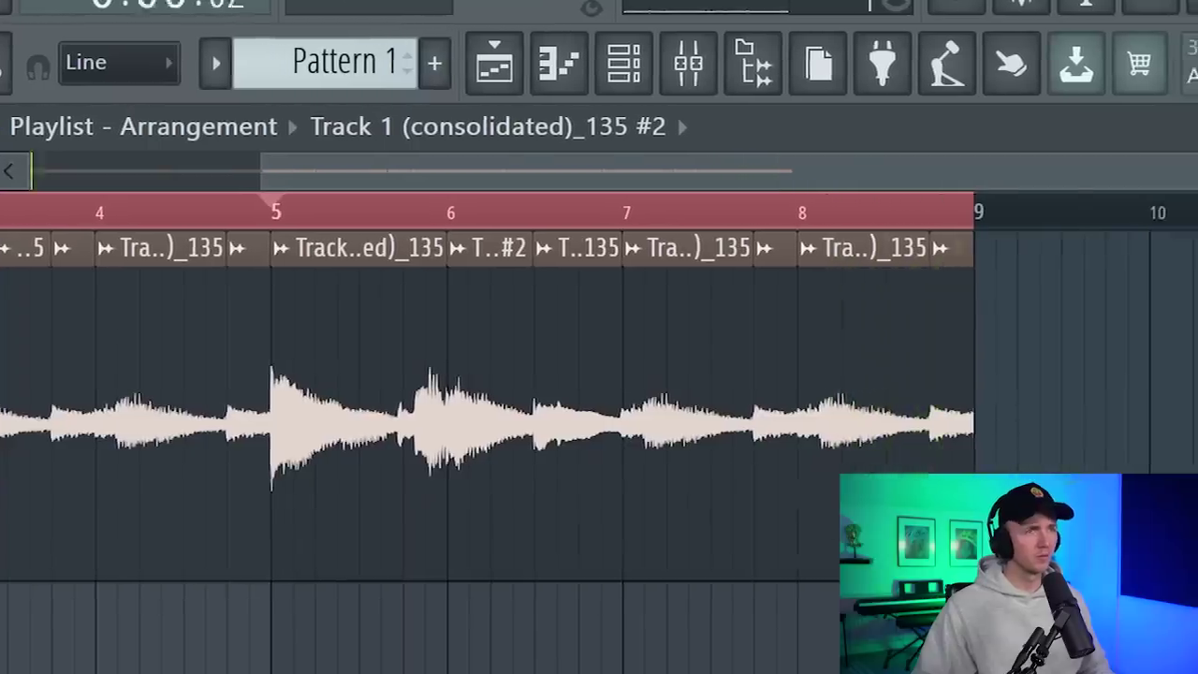
# Consolidate all the slices on Track 1 into a single audio clip.
pyautogui.rightClick(267, 82)
pyautogui.moveTo(389, 452)
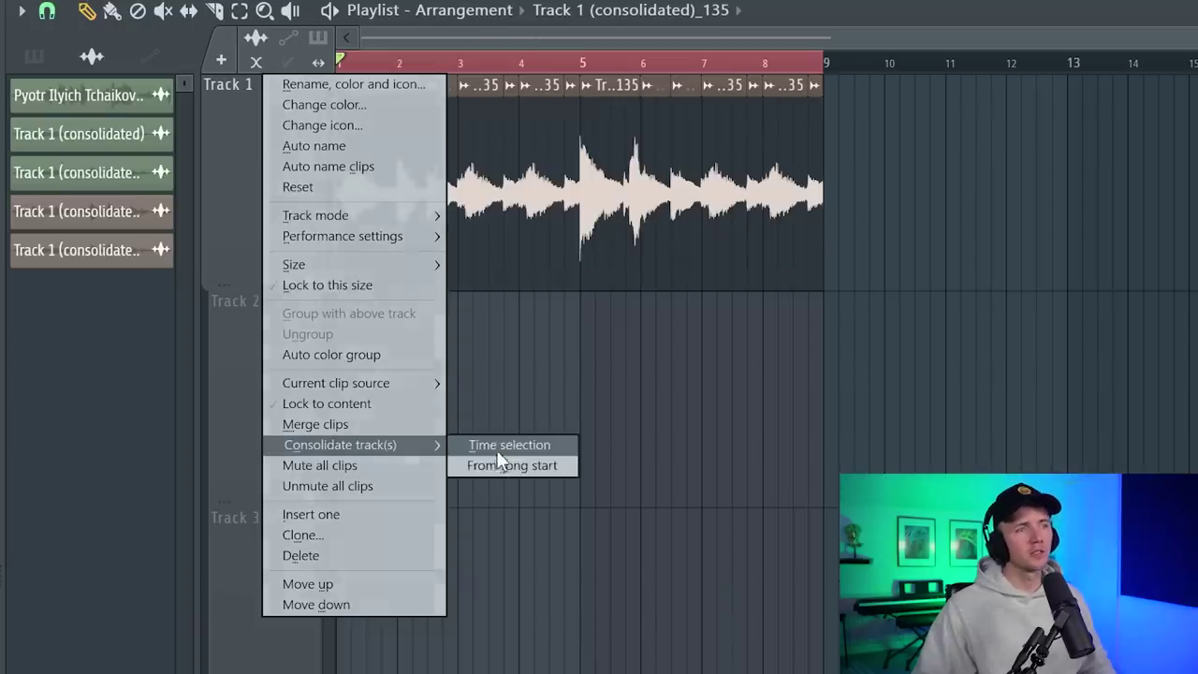
pyautogui.click(497, 464)
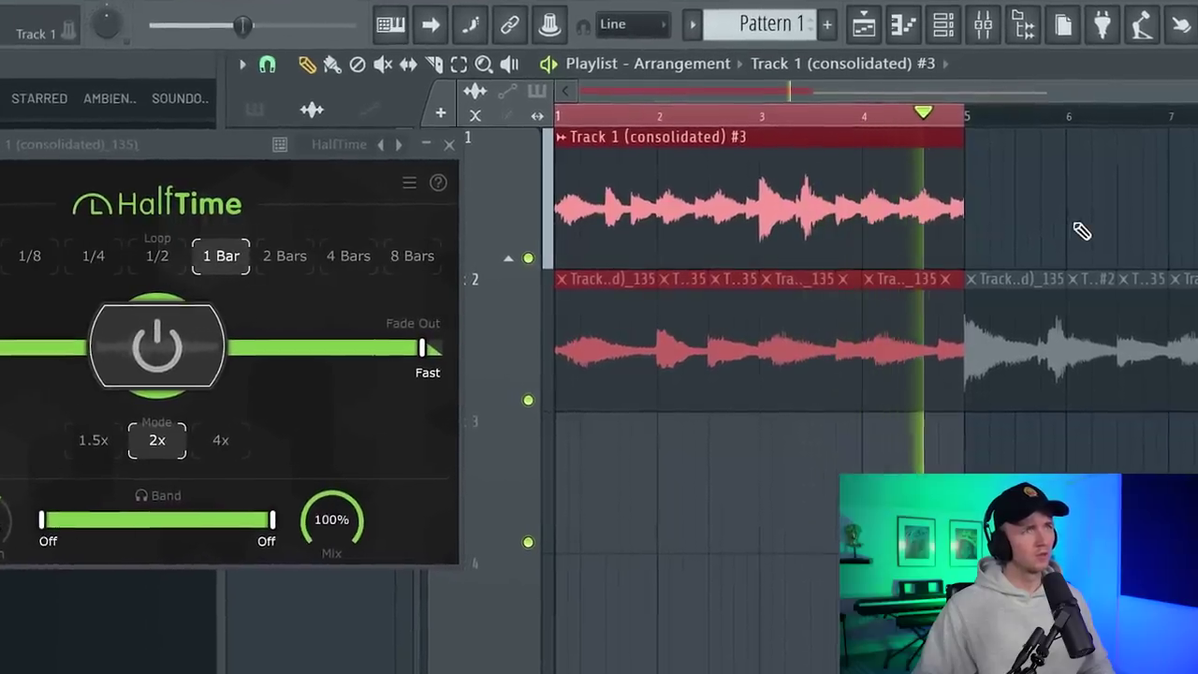
# Shorten the consolidated Track 1 clip to its first two bars, play it, and repeat it from bar 3.
pyautogui.press('space')
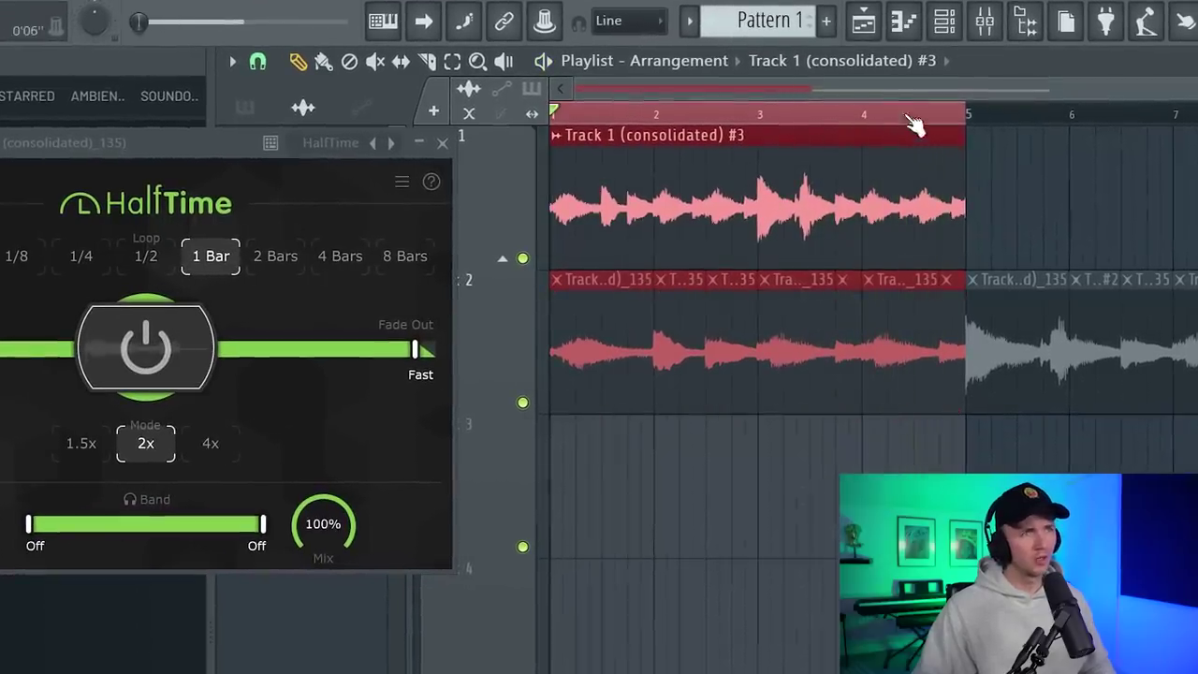
pyautogui.click(764, 152)
pyautogui.press('space')
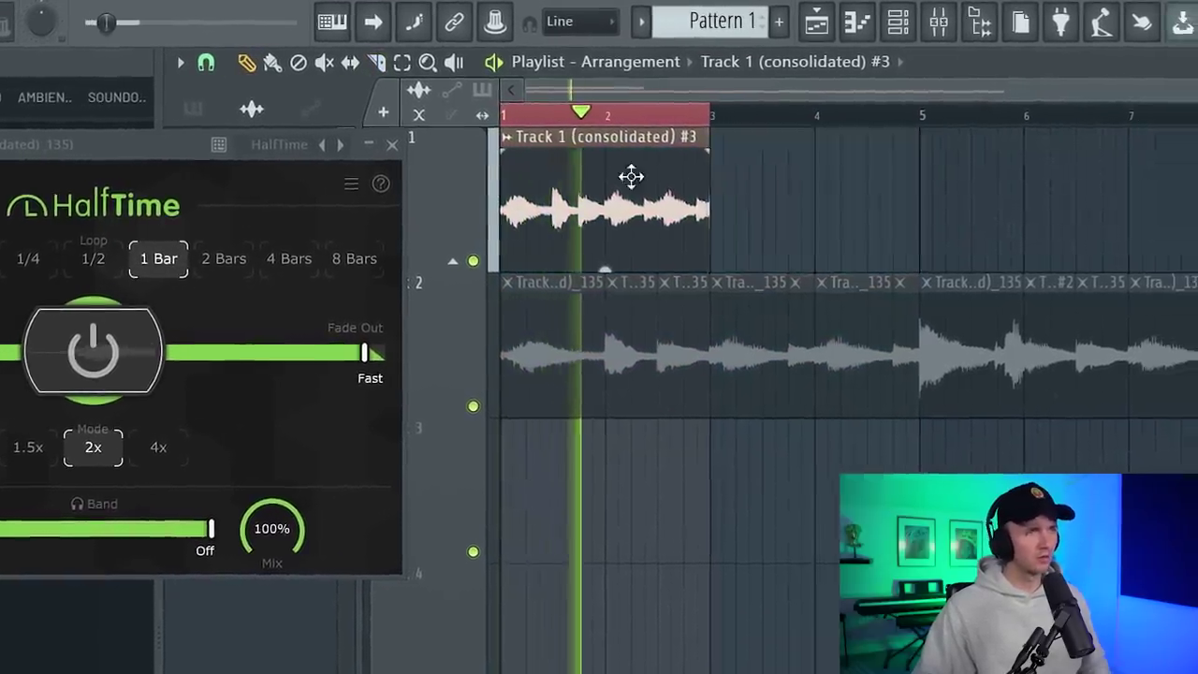
pyautogui.moveTo(821, 164); pyautogui.dragTo(809, 164)
pyautogui.hotkey('ctrl', 'a')
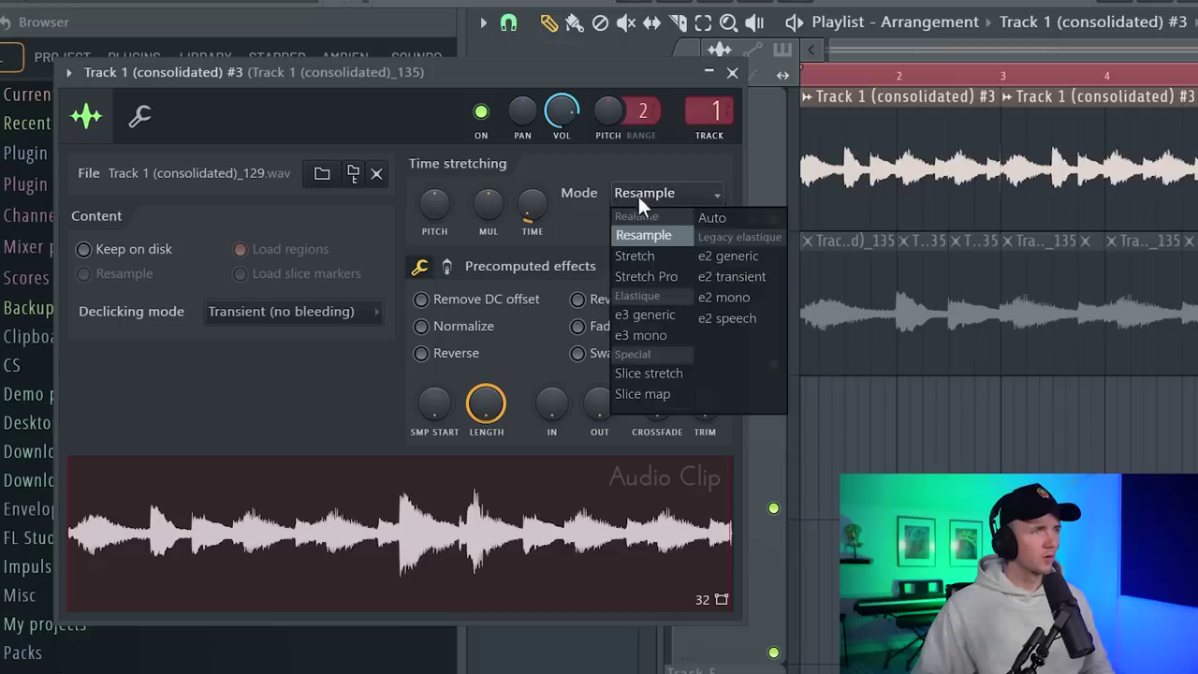
# Set the consolidated clip's time-stretching mode to Stretch, raise its pitch during playback, and close its settings.
pyautogui.click(650, 240)
pyautogui.press('space')
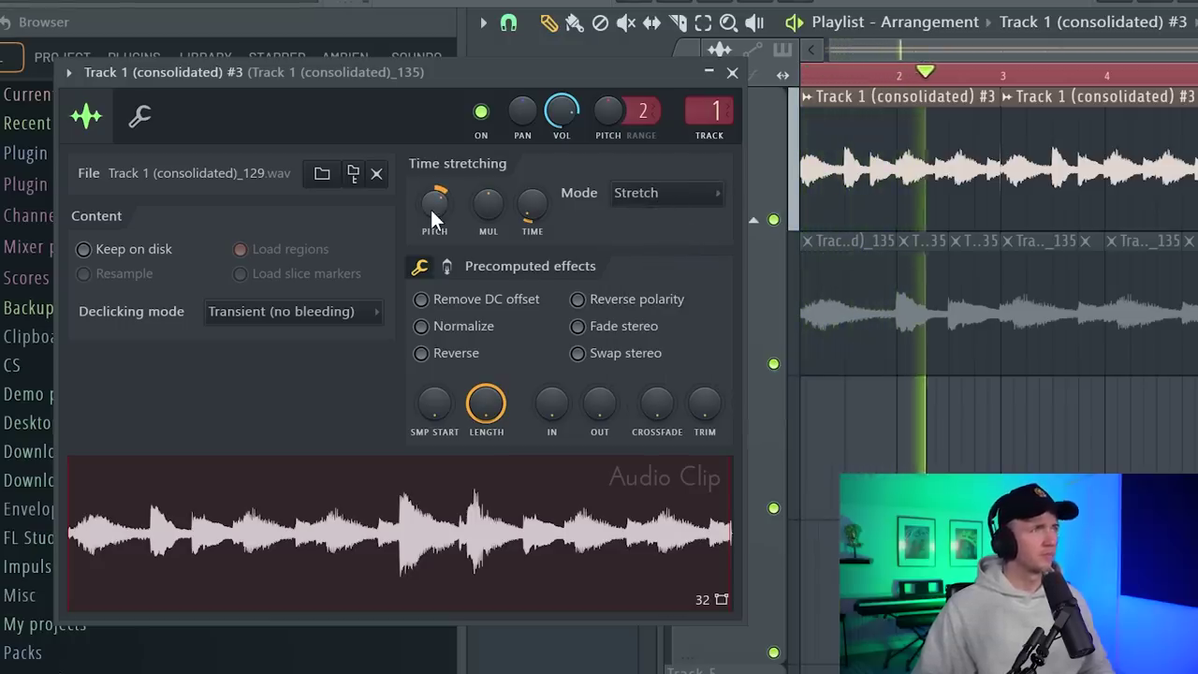
pyautogui.scroll(3, 880, 281)
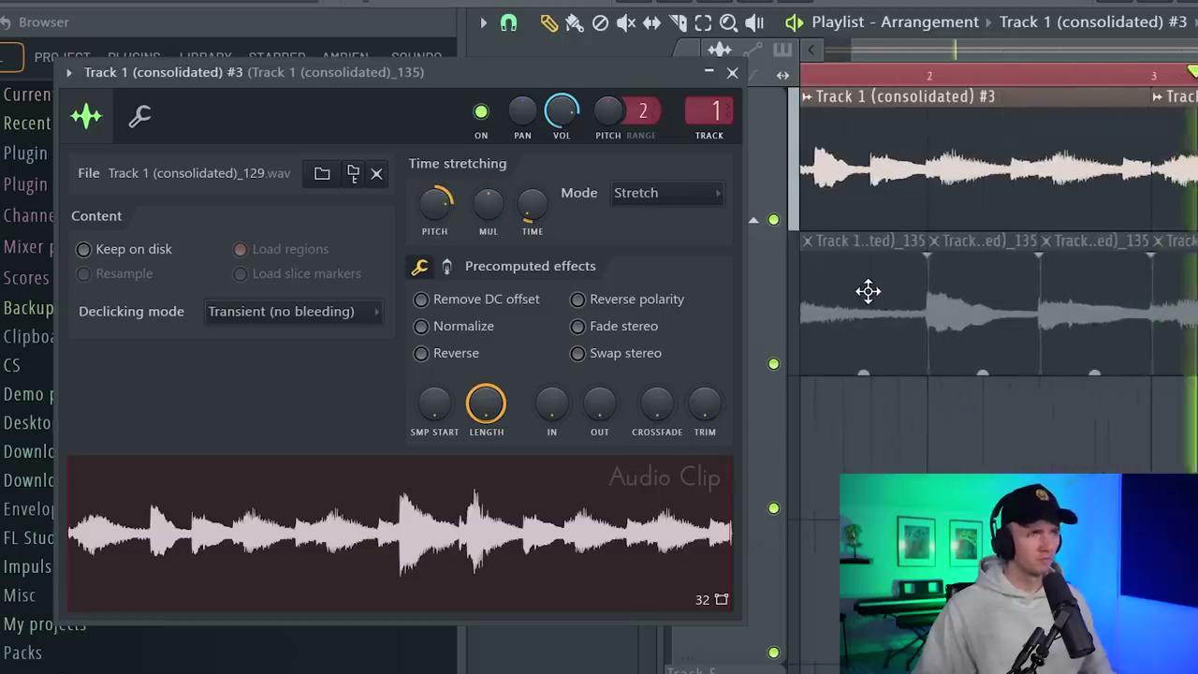
pyautogui.click(736, 73)
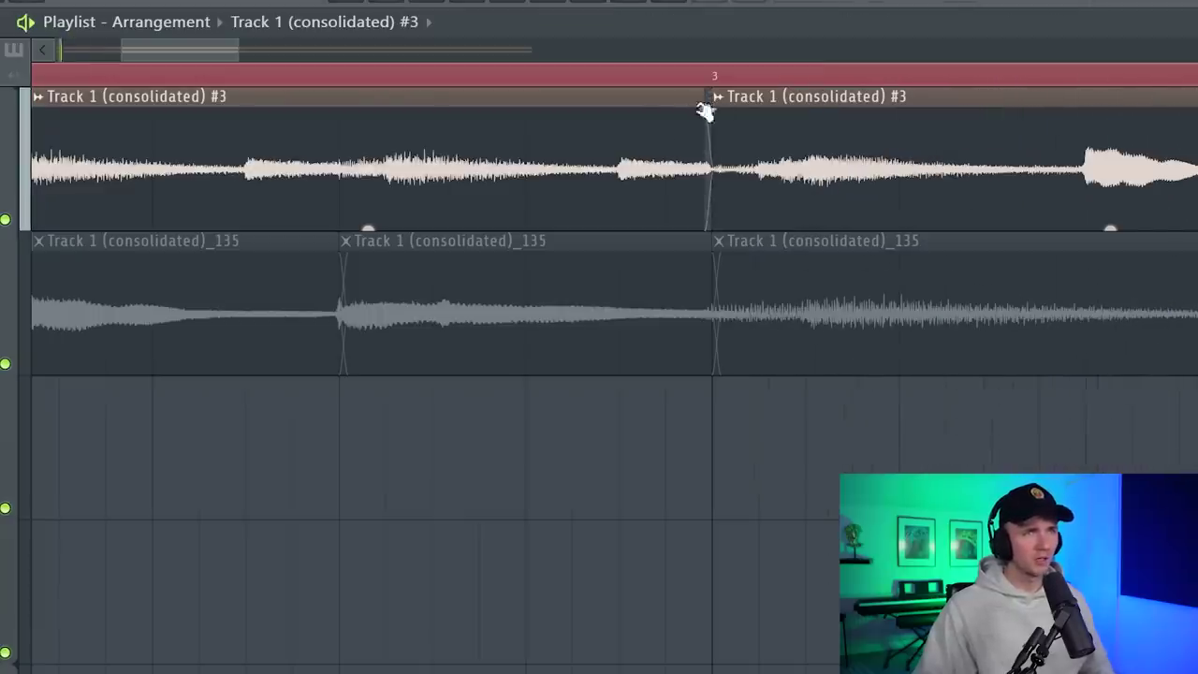
# Undo the last slice on Track 3, select its clips in the first two bars, and duplicate them twice.
pyautogui.scroll(-4, 544, 234)
pyautogui.scroll(4, 309, 309)
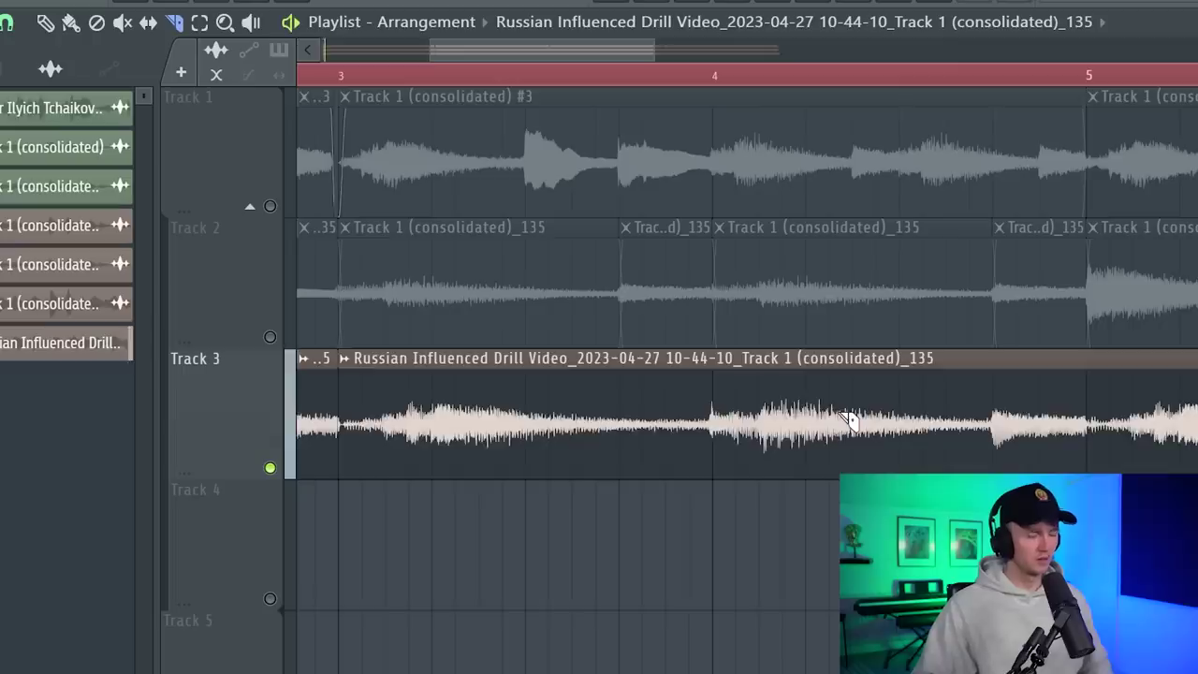
pyautogui.hotkey('ctrl', 'z')
pyautogui.scroll(-4, 902, 455)
pyautogui.moveTo(902, 455); pyautogui.dragTo(300, 393)
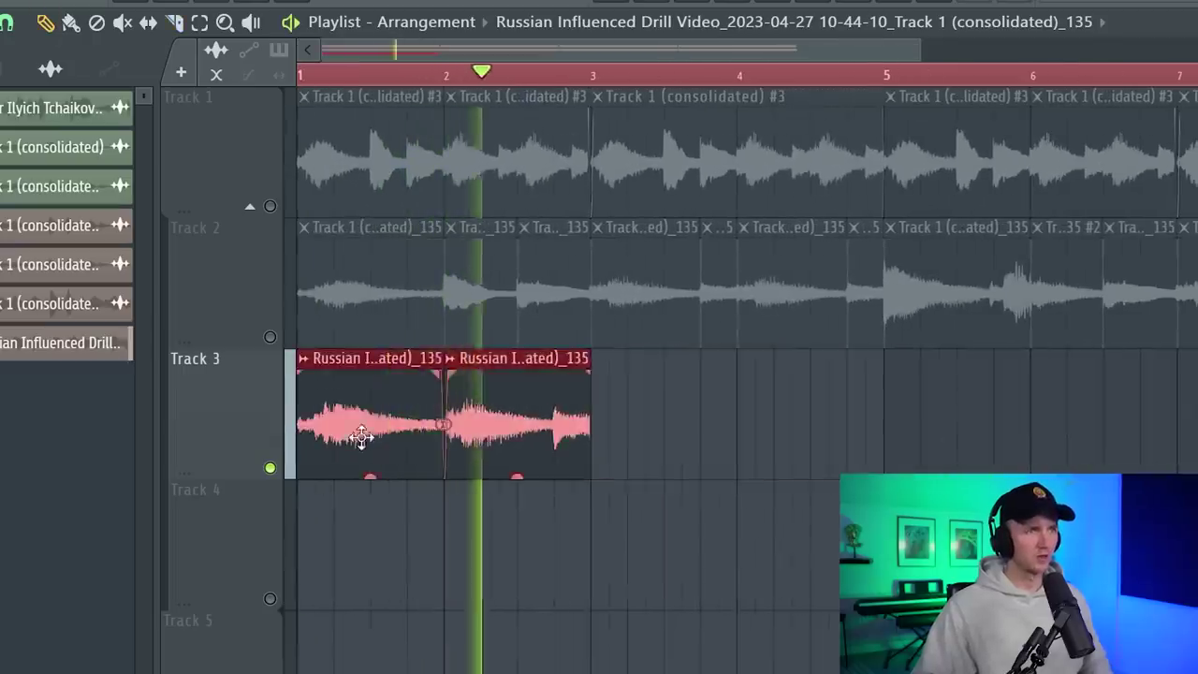
pyautogui.hotkey('ctrl', 'b')
pyautogui.hotkey('ctrl', 'b')
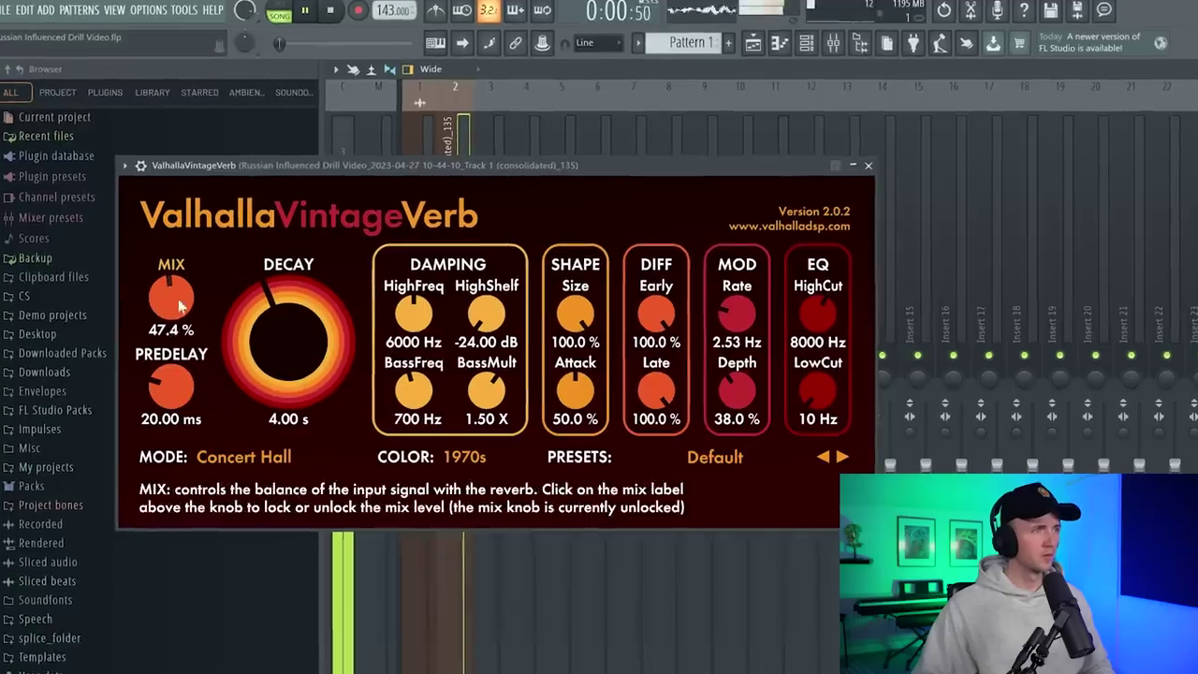
# Adjust the mix, decay, predelay and low cut of the ValhallaVintageVerb reverb on the sample's mixer track.
pyautogui.moveTo(155, 295); pyautogui.dragTo(155, 327)
pyautogui.moveTo(276, 342); pyautogui.dragTo(268, 342)
pyautogui.moveTo(136, 375); pyautogui.dragTo(136, 402)
pyautogui.moveTo(253, 356); pyautogui.dragTo(225, 377)
pyautogui.moveTo(124, 290); pyautogui.dragTo(124, 304)
pyautogui.moveTo(826, 370); pyautogui.dragTo(826, 354)
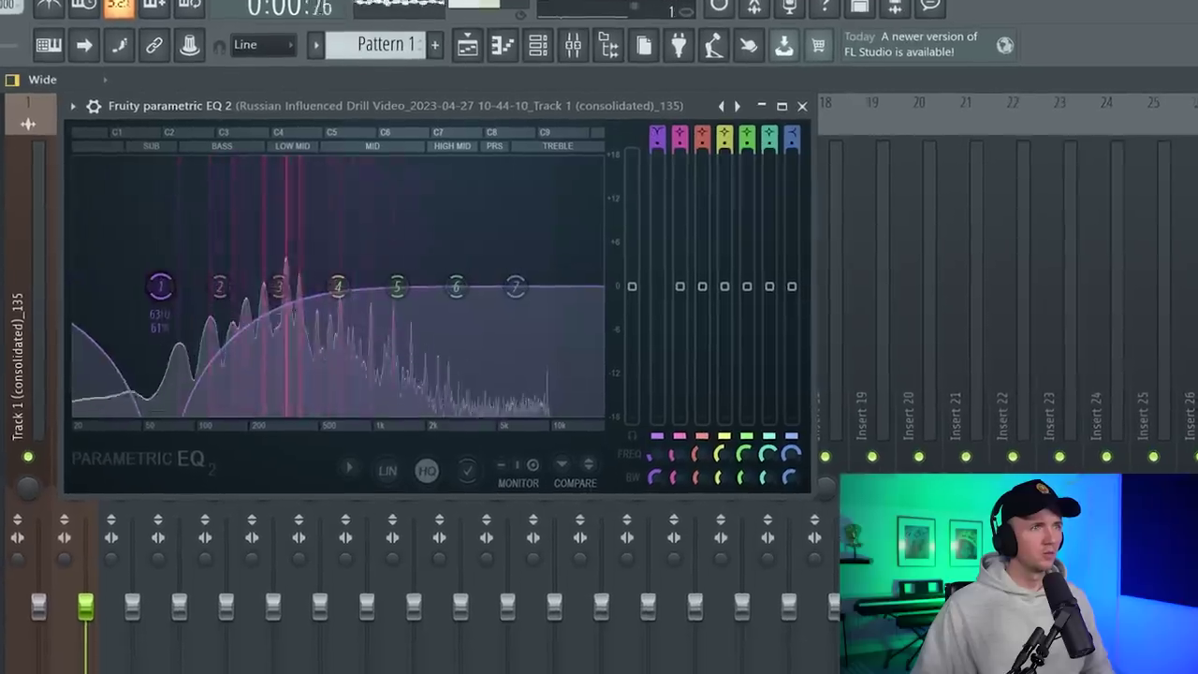
# Lower the low-cut frequency of band 1 in Parametric EQ 2 and fine-tune the linked Fresh Air amounts.
pyautogui.moveTo(160, 286); pyautogui.dragTo(154, 285)
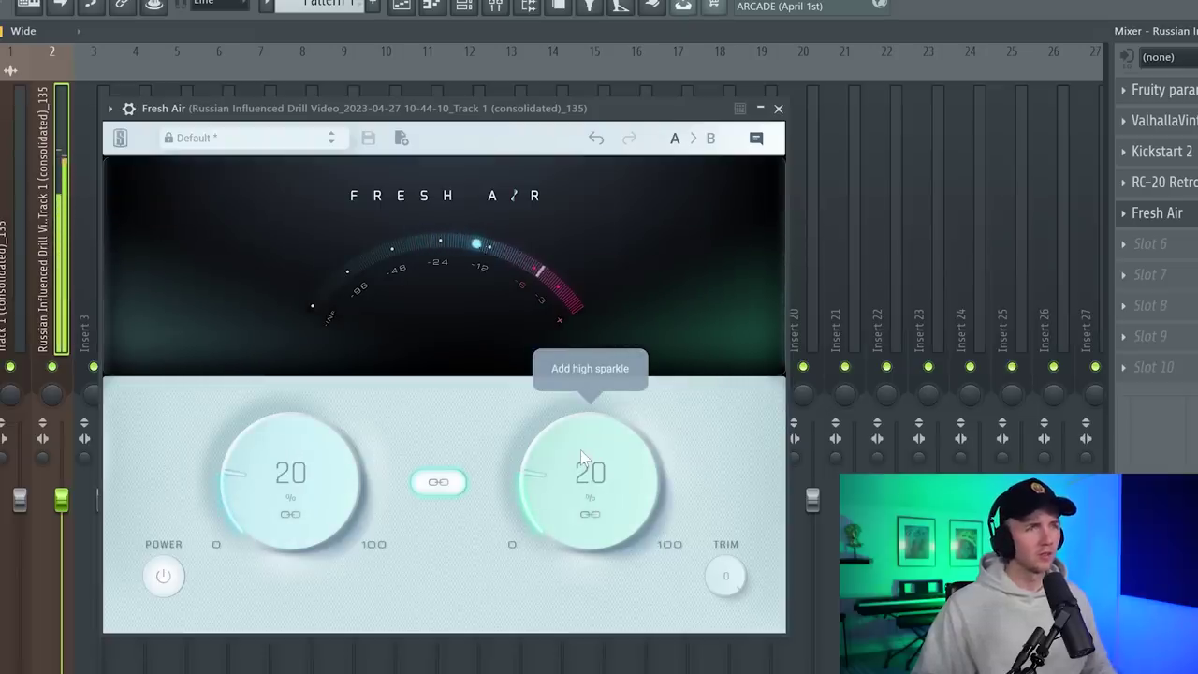
pyautogui.moveTo(580, 454); pyautogui.dragTo(581, 462)
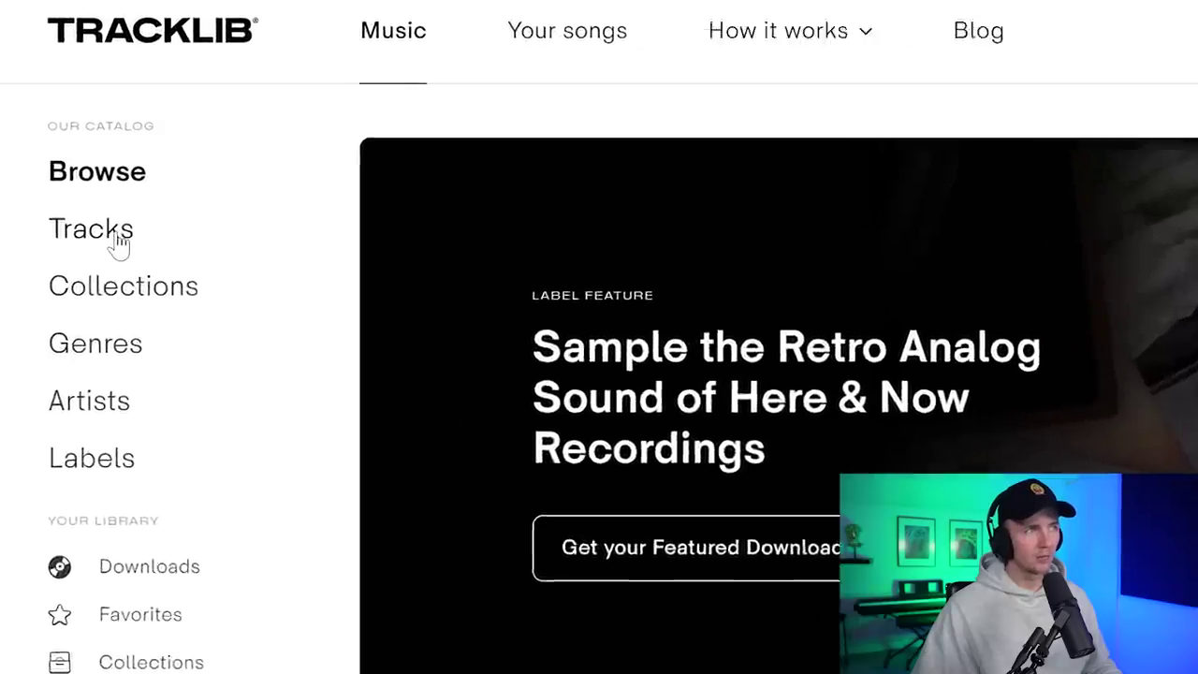
# Switch to Tracklib and search its tracks catalog for "russian".
pyautogui.click(119, 241)
pyautogui.click(327, 440)
pyautogui.write('russian')
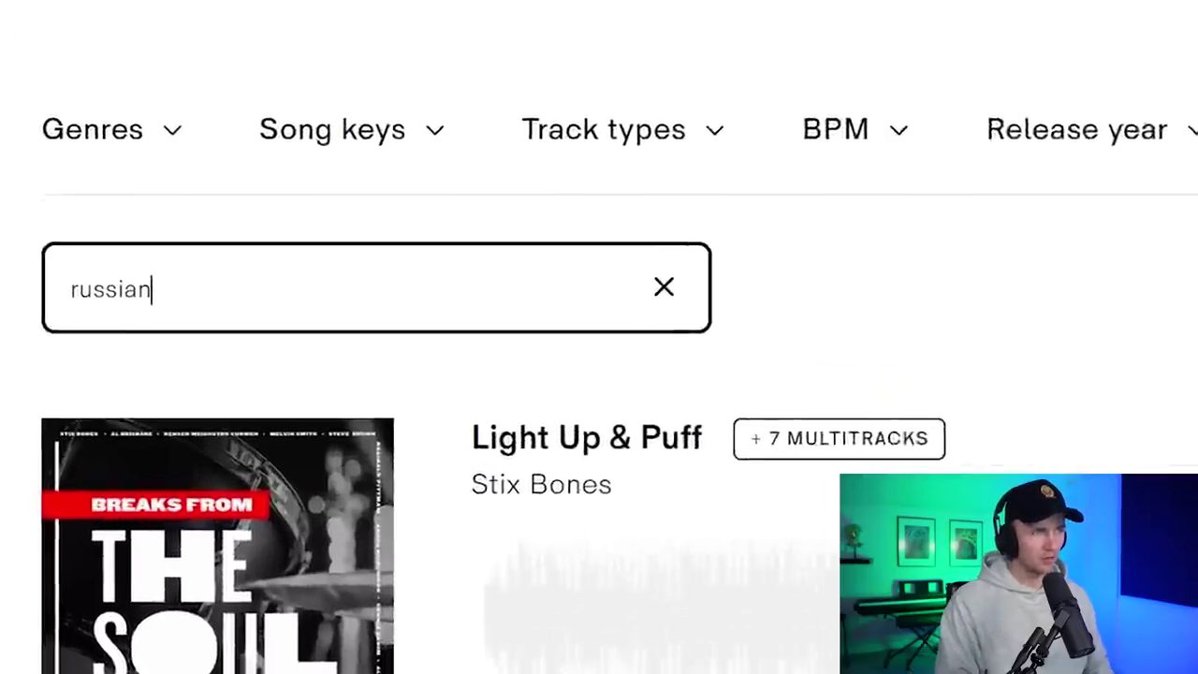
# Browse the Russian tracks and add the Trap Essentials beat to the preview of the Dumka: Russian rustic scene track.
pyautogui.scroll(-5, 459, 421)
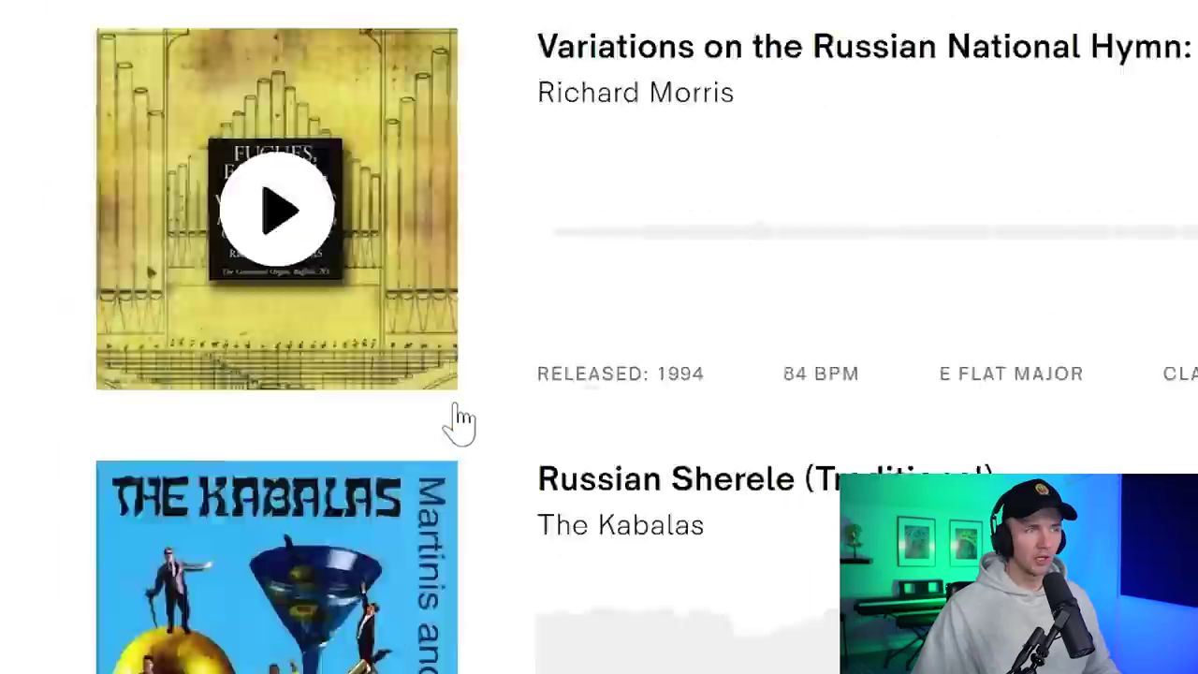
pyautogui.scroll(-5, 459, 421)
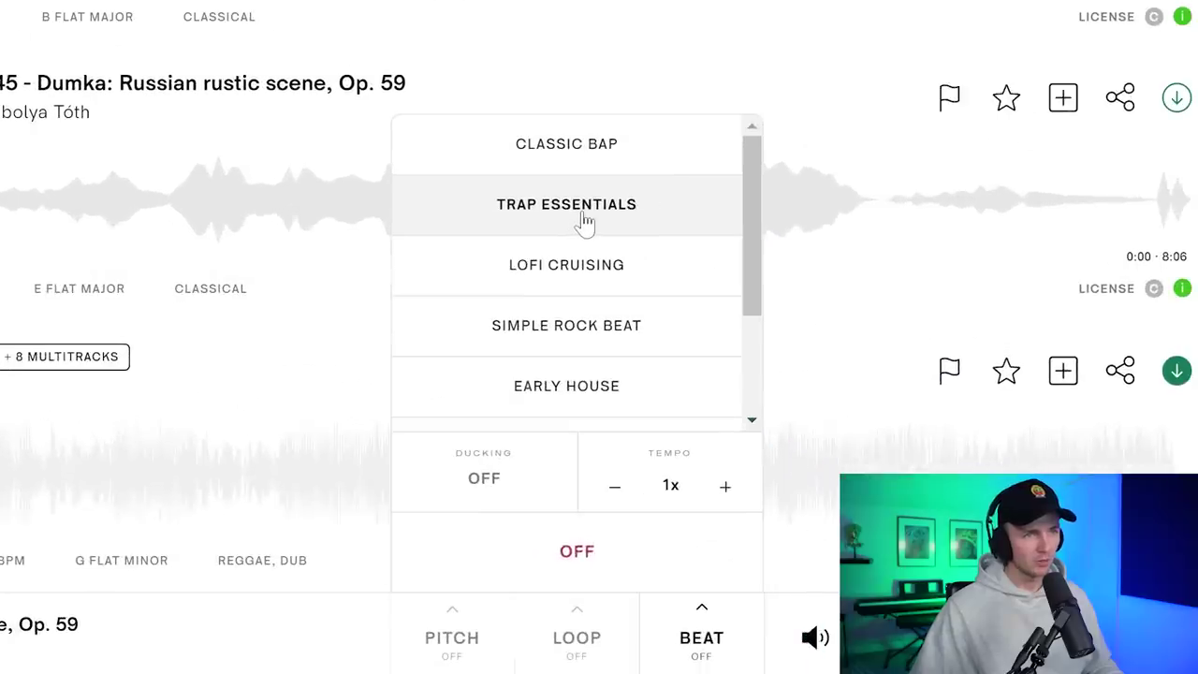
pyautogui.click(582, 221)
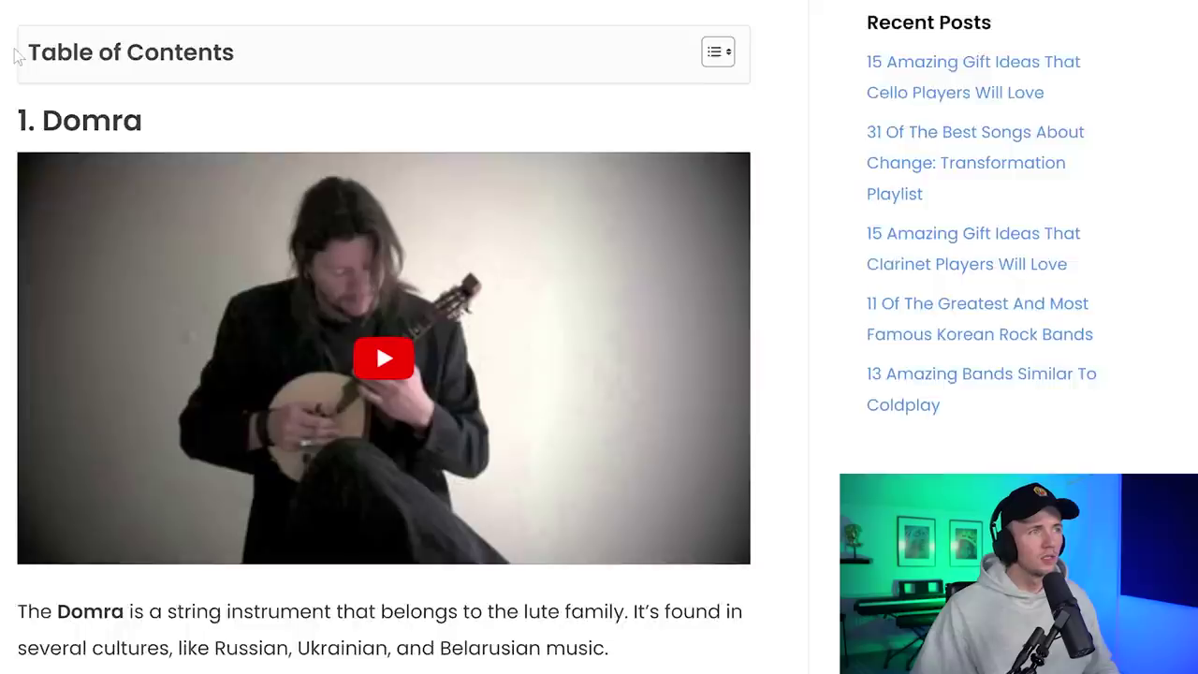
# Read the web article's entries on the Domra and the Balalaika.
pyautogui.scroll(-2, 31, 6)
pyautogui.scroll(-7, 113, 103)
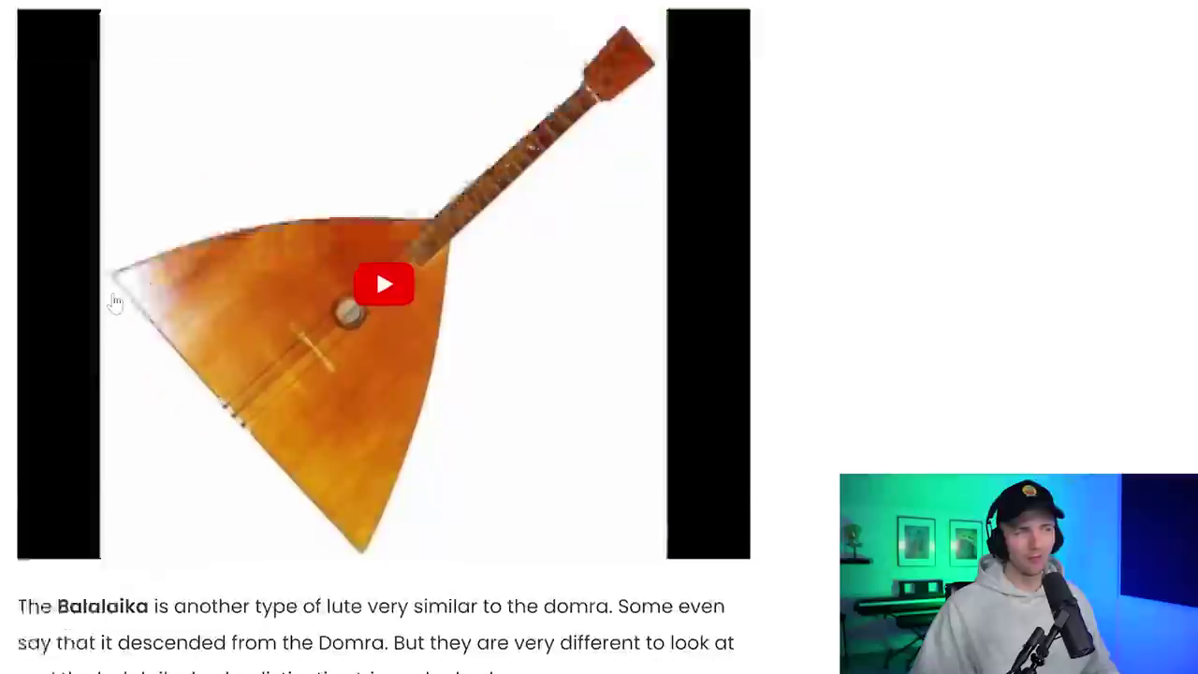
pyautogui.scroll(-10, 112, 302)
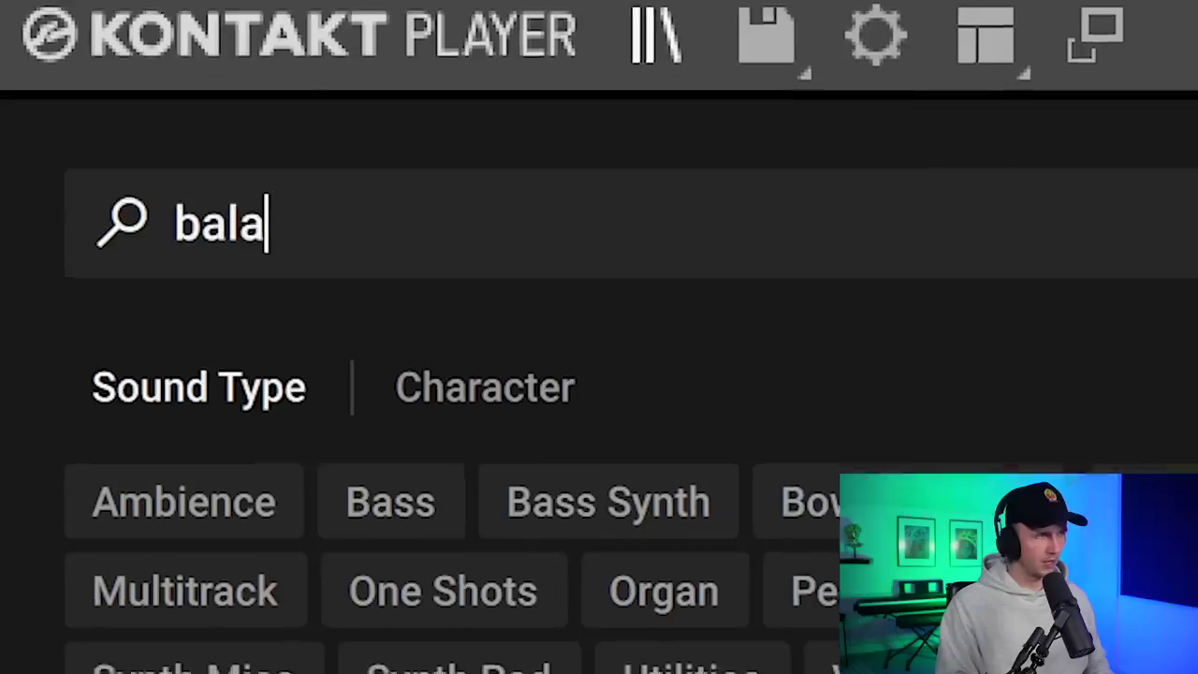
# Search the Kontakt library for "balalaika" and load the Balalaika KEY preset.
pyautogui.write('laika')
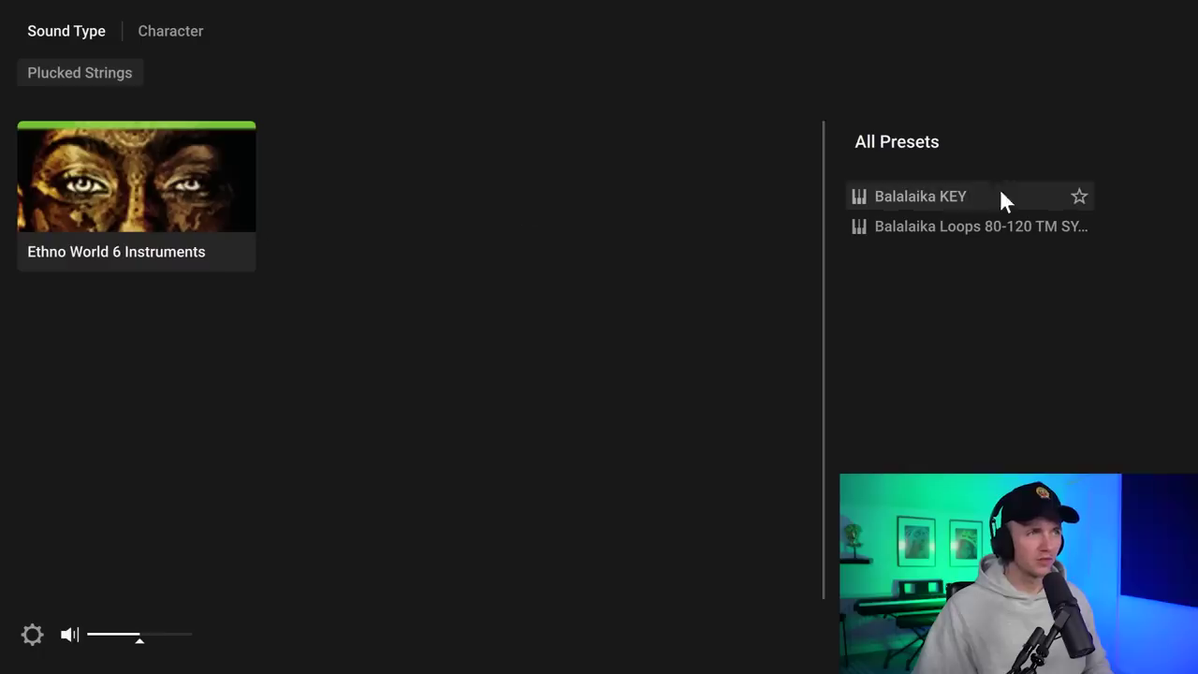
pyautogui.doubleClick(921, 193)
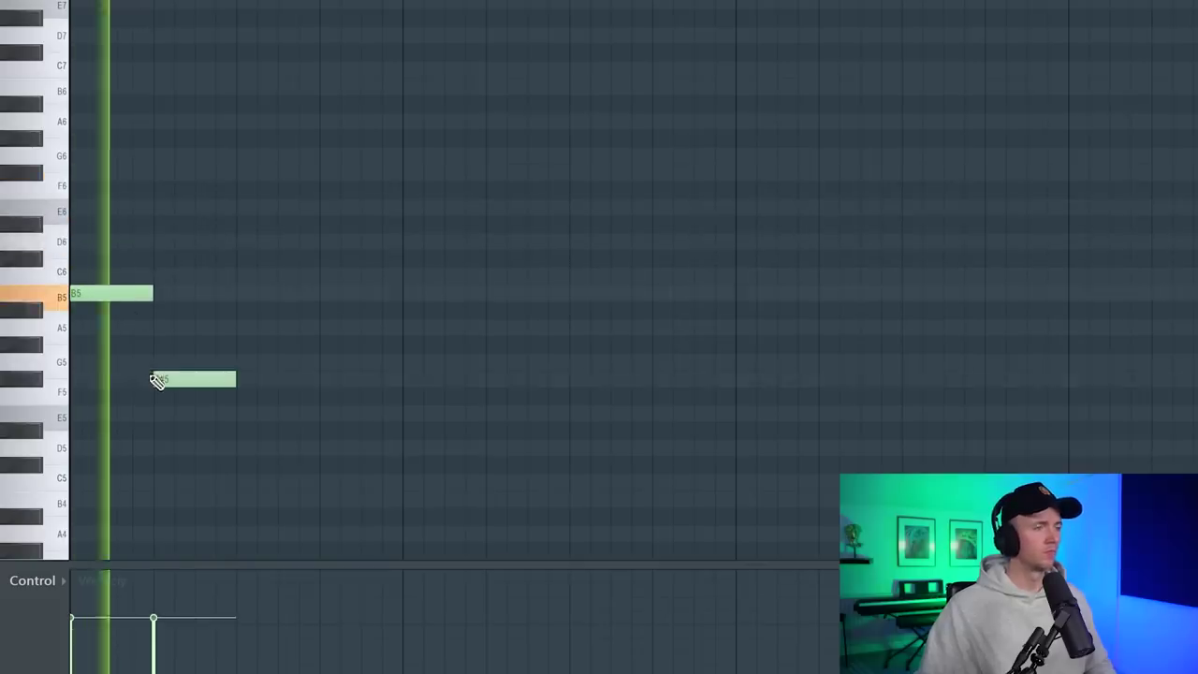
# Extend the F#5 note to two beats and add a one-beat D5 and a two-beat E5 after it.
pyautogui.moveTo(298, 387); pyautogui.dragTo(320, 387)
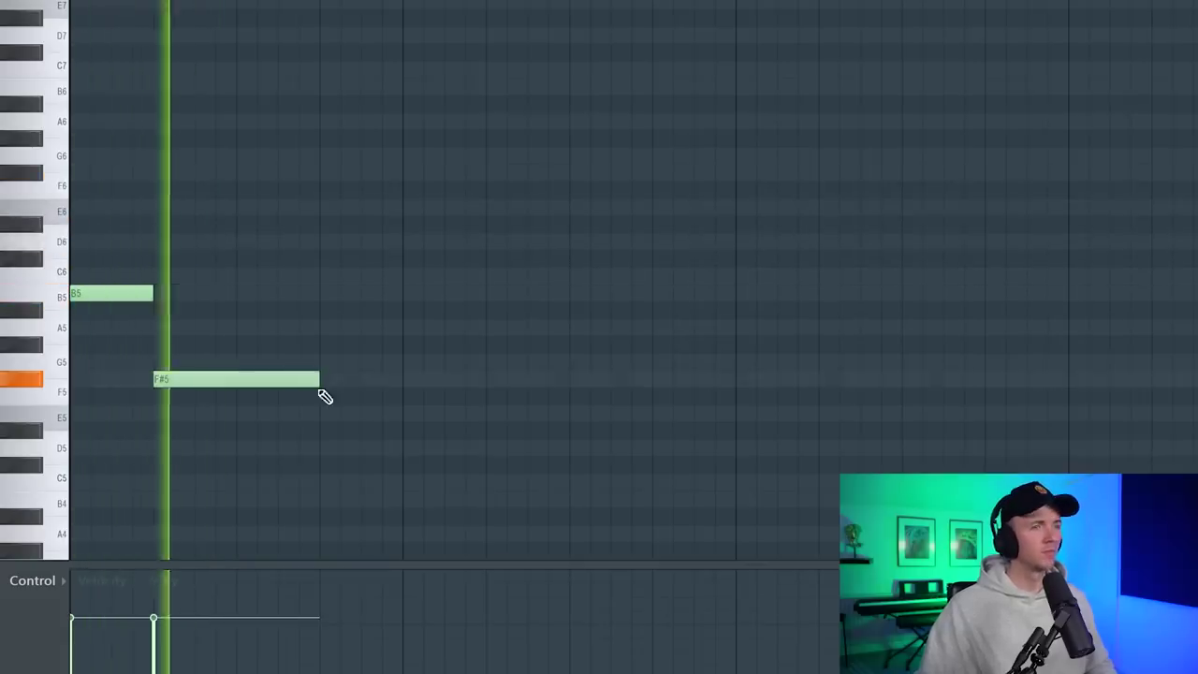
pyautogui.click(405, 450)
pyautogui.moveTo(448, 436); pyautogui.dragTo(449, 402)
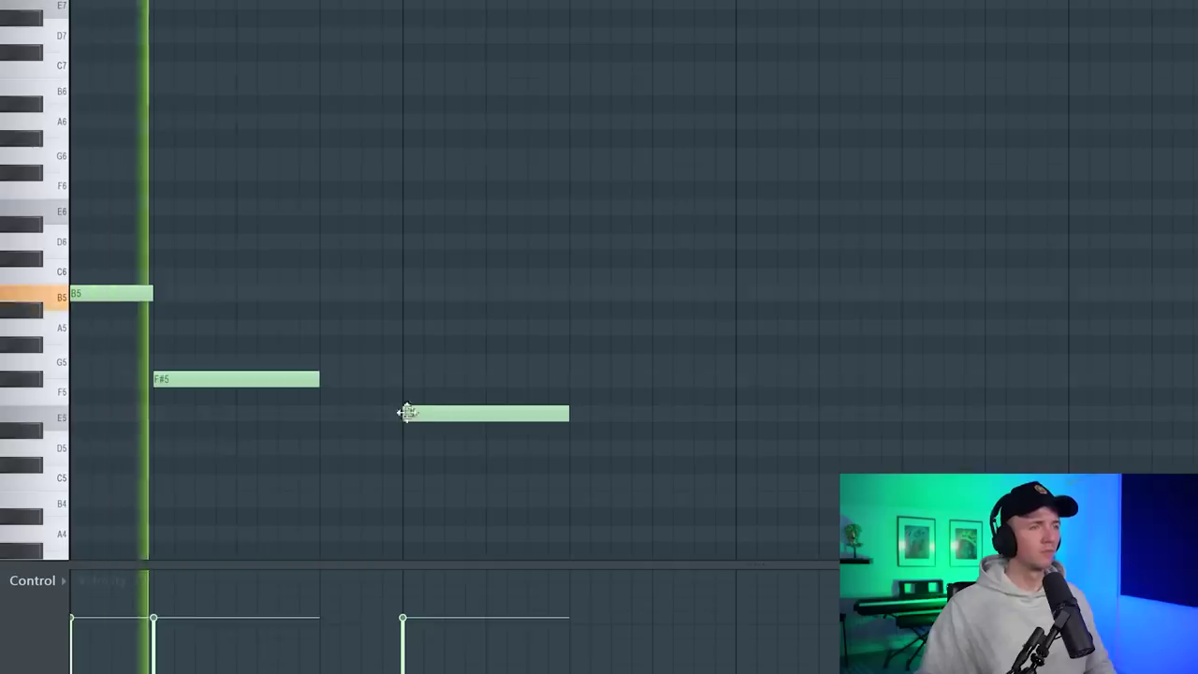
pyautogui.click(374, 481)
pyautogui.moveTo(487, 481); pyautogui.dragTo(407, 448)
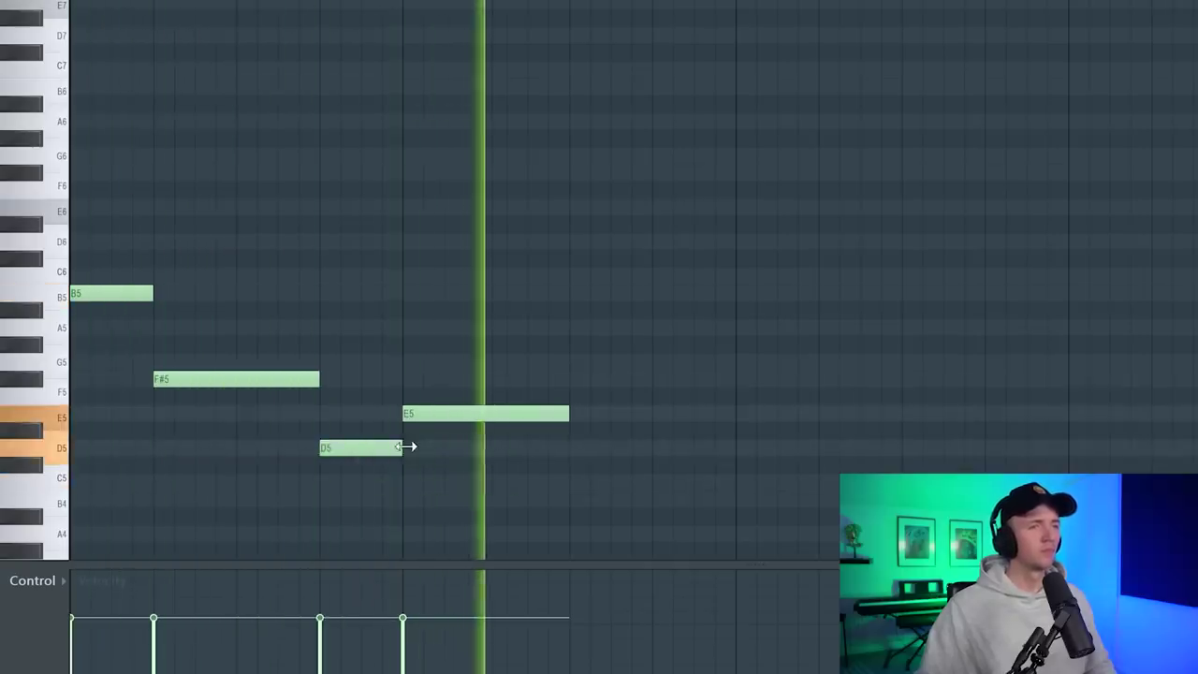
# Shorten the phrase's closing D5 and G5 notes to half a beat each and duplicate the whole phrase after itself.
pyautogui.keyDown('ctrl'); pyautogui.scroll(-2, 493, 451); pyautogui.keyUp('ctrl')
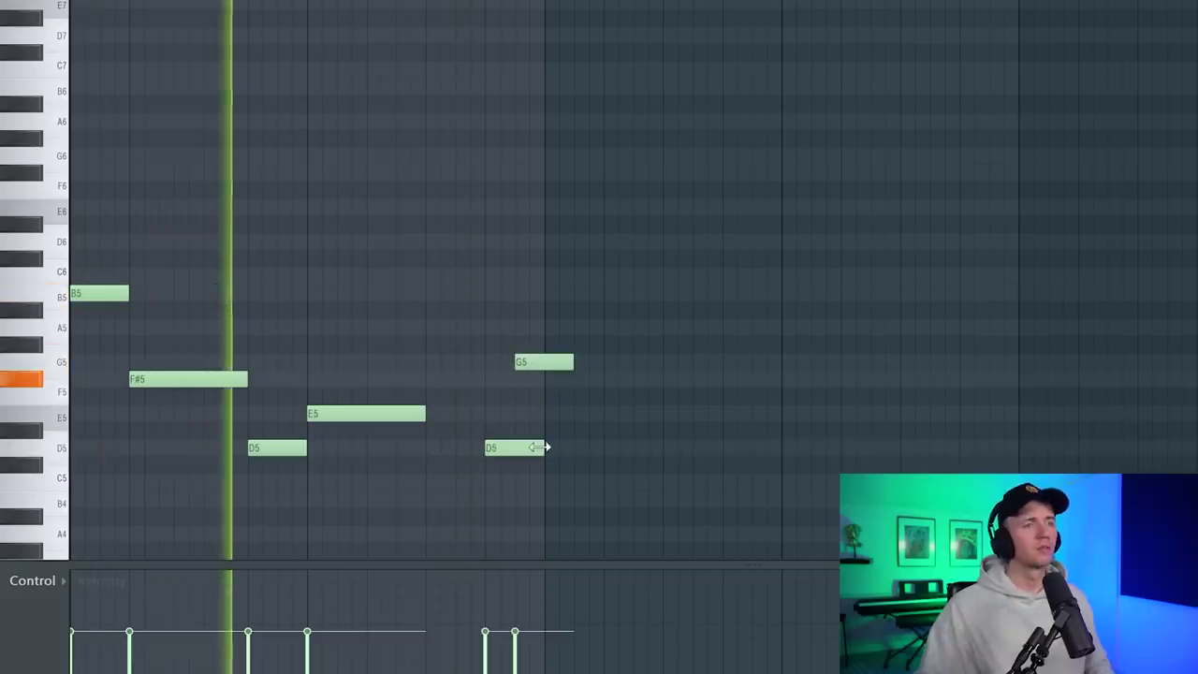
pyautogui.moveTo(543, 448); pyautogui.dragTo(514, 448)
pyautogui.moveTo(573, 362); pyautogui.dragTo(545, 361)
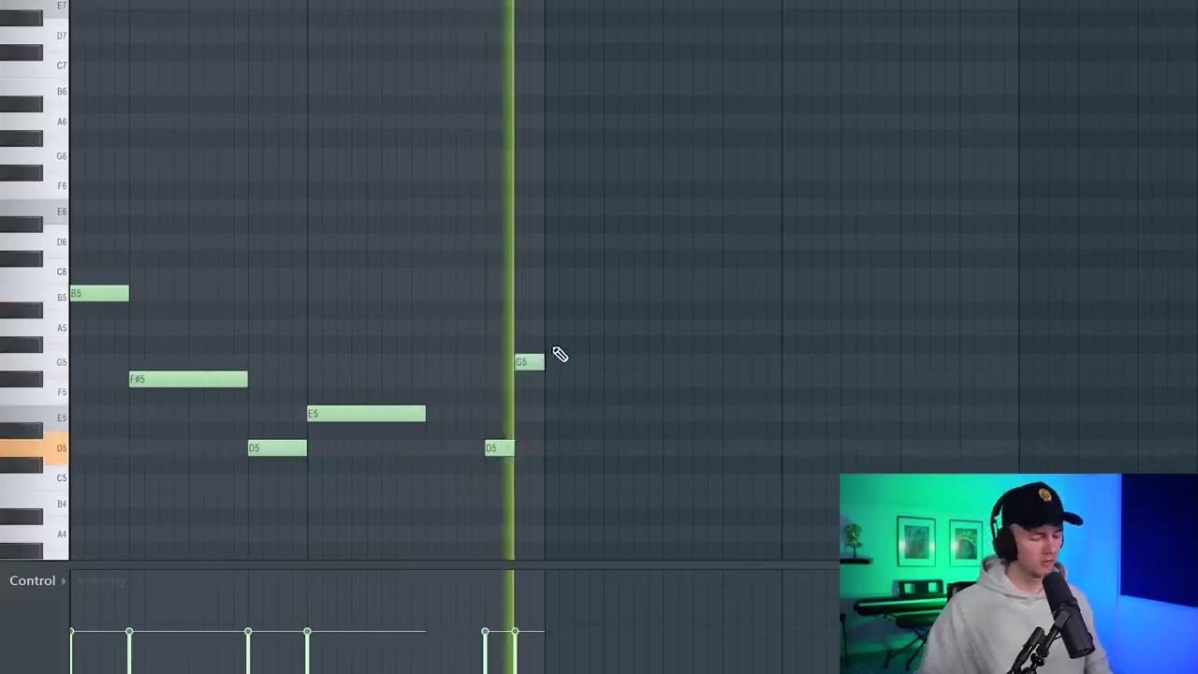
pyautogui.hotkey('ctrl', 'b')
pyautogui.hotkey('ctrl', 'a')
pyautogui.hotkey('ctrl', 'd')
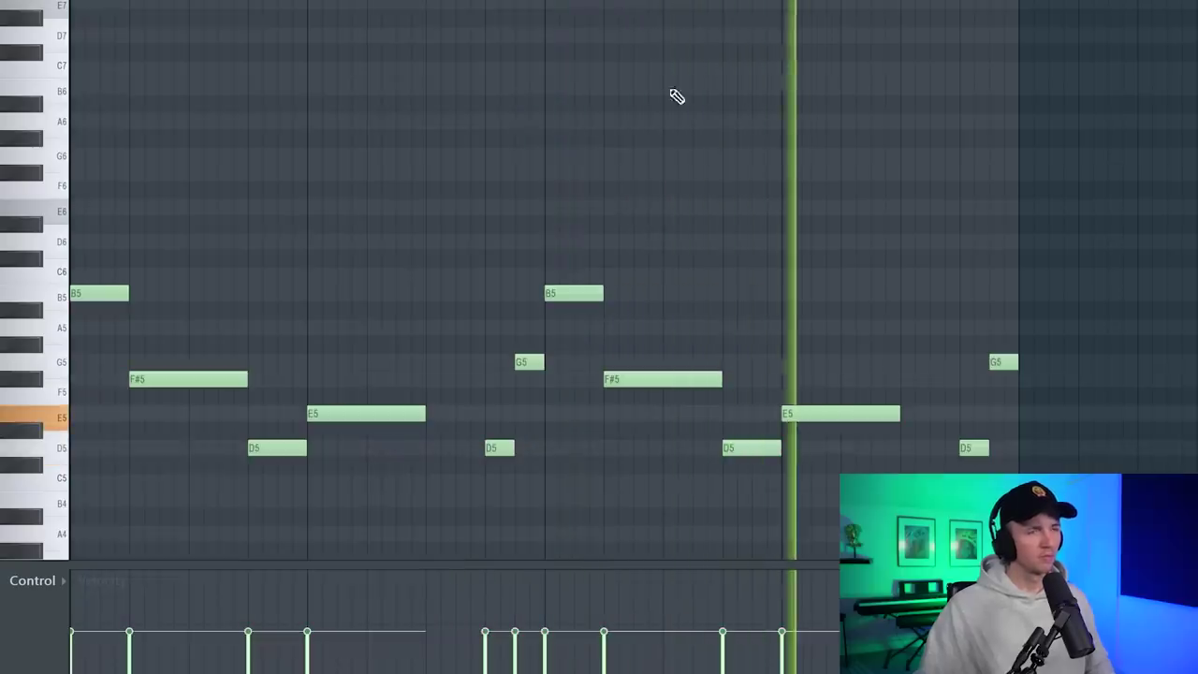
pyautogui.scroll(-2, 644, 121)
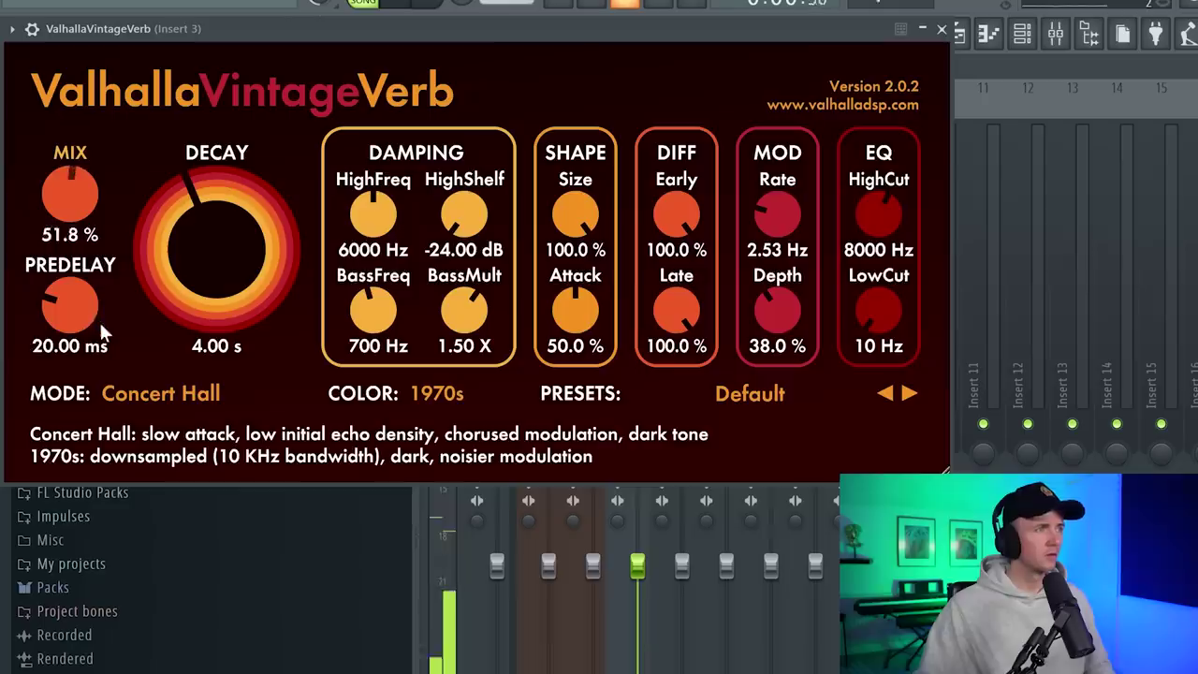
# Lower the reverb mix in ValhallaVintageVerb on Insert 3.
pyautogui.moveTo(67, 197); pyautogui.dragTo(61, 229)
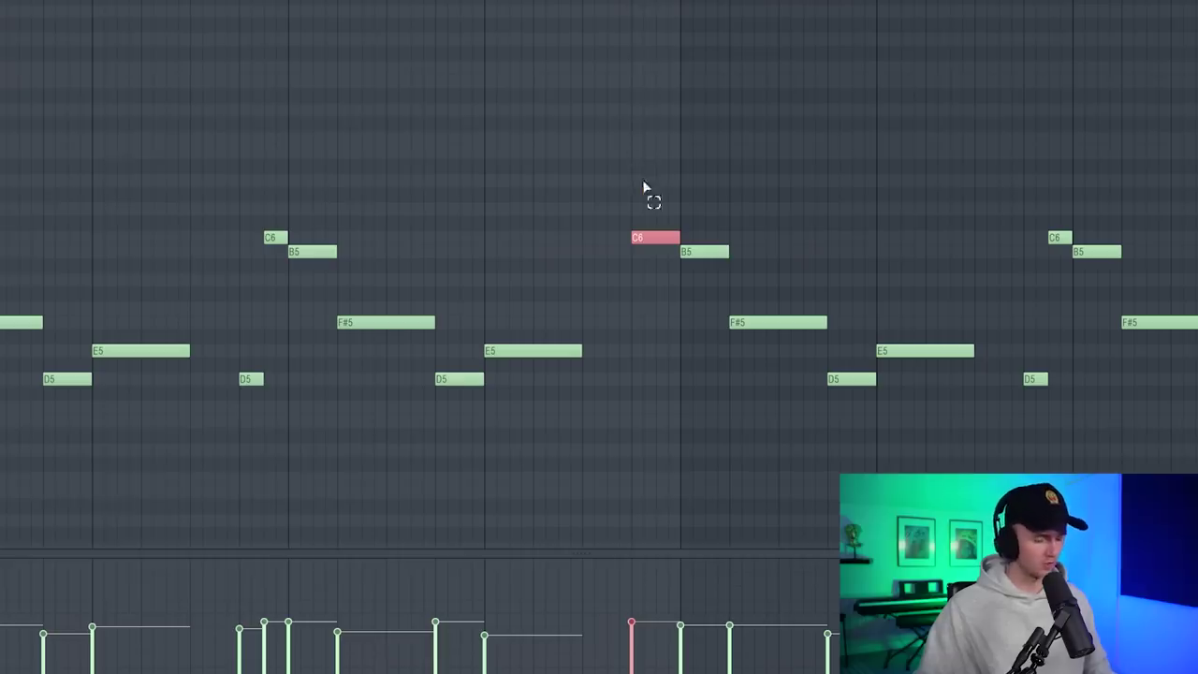
# Chop the selected C6 note into short repeats with the Chopper, adjusting its time multiplier.
pyautogui.hotkey('alt', 'u')
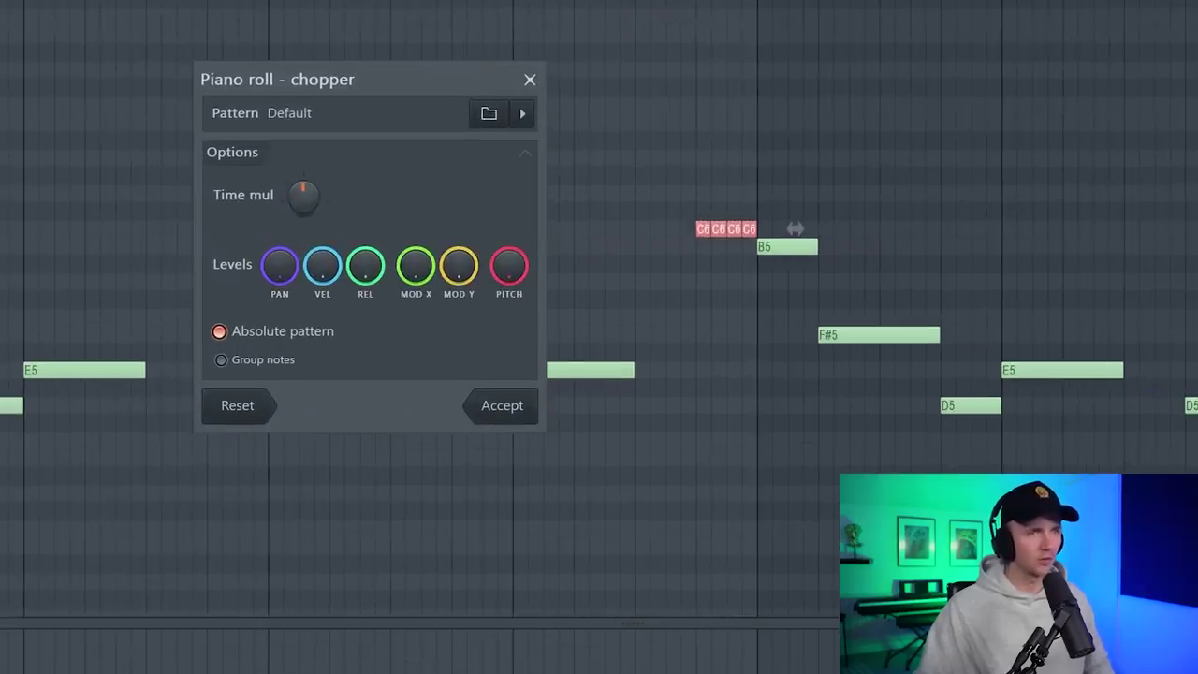
pyautogui.moveTo(322, 221); pyautogui.dragTo(322, 196)
pyautogui.press('Return')
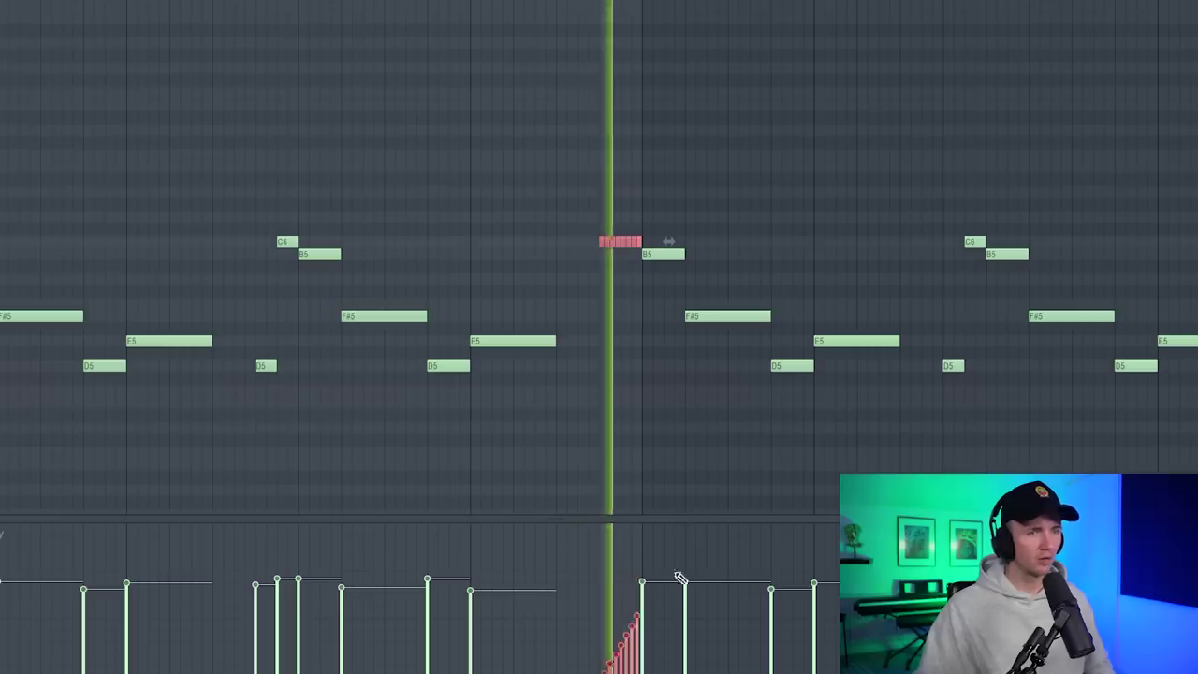
pyautogui.scroll(3, 681, 578)
pyautogui.scroll(-4, 240, 209)
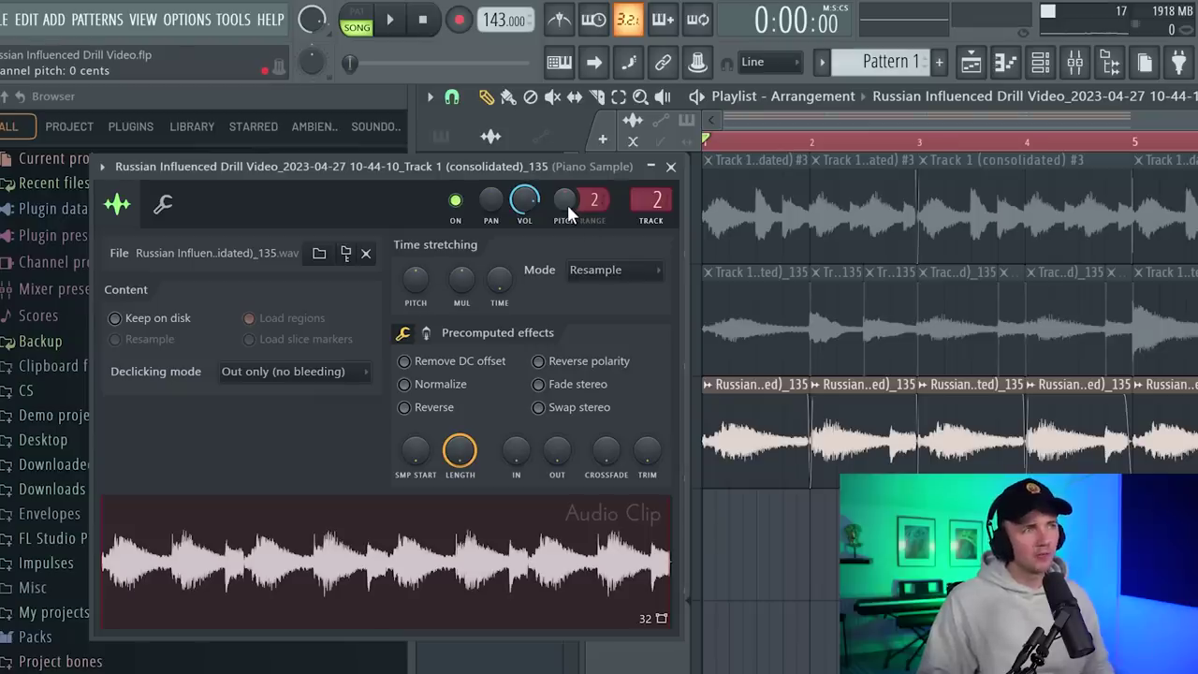
# Set the consolidated audio clip's time-stretching mode to Stretch, play it back and close its settings.
pyautogui.click(595, 269)
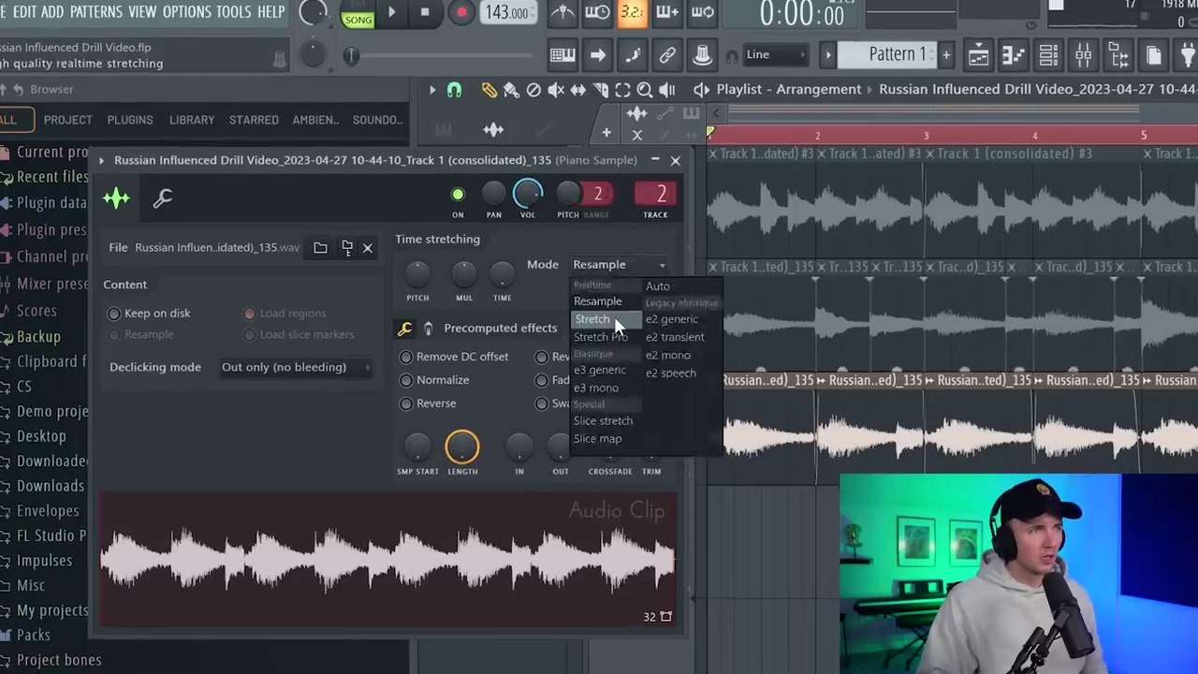
pyautogui.click(614, 315)
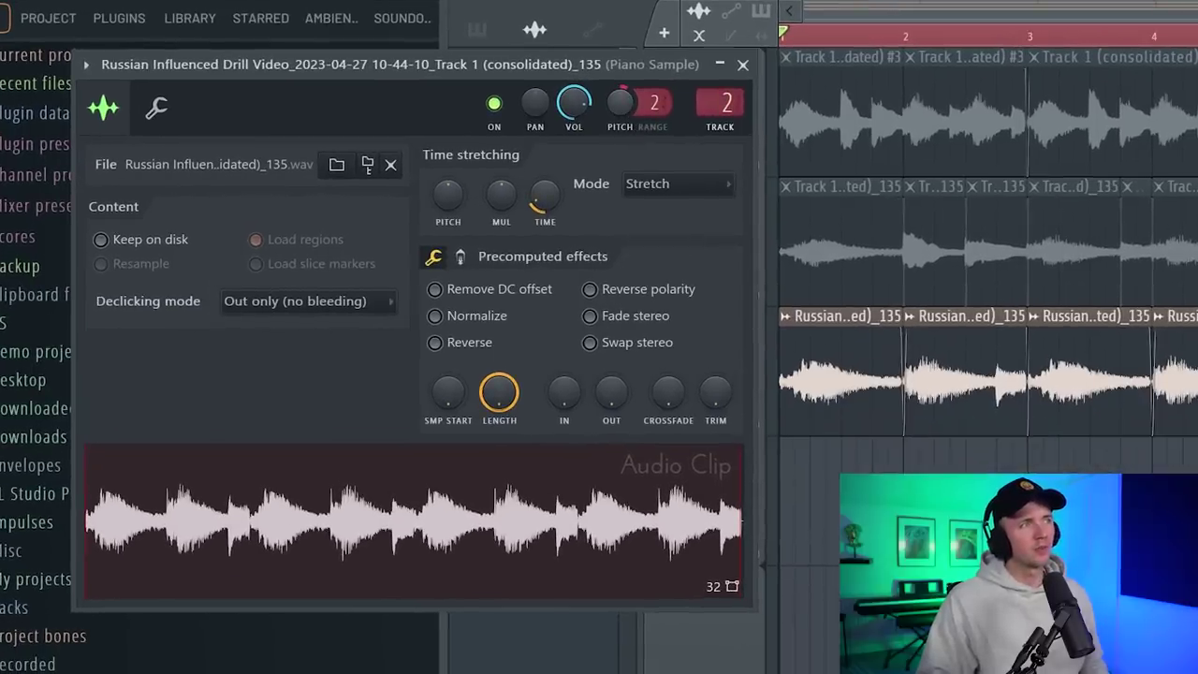
pyautogui.press('space')
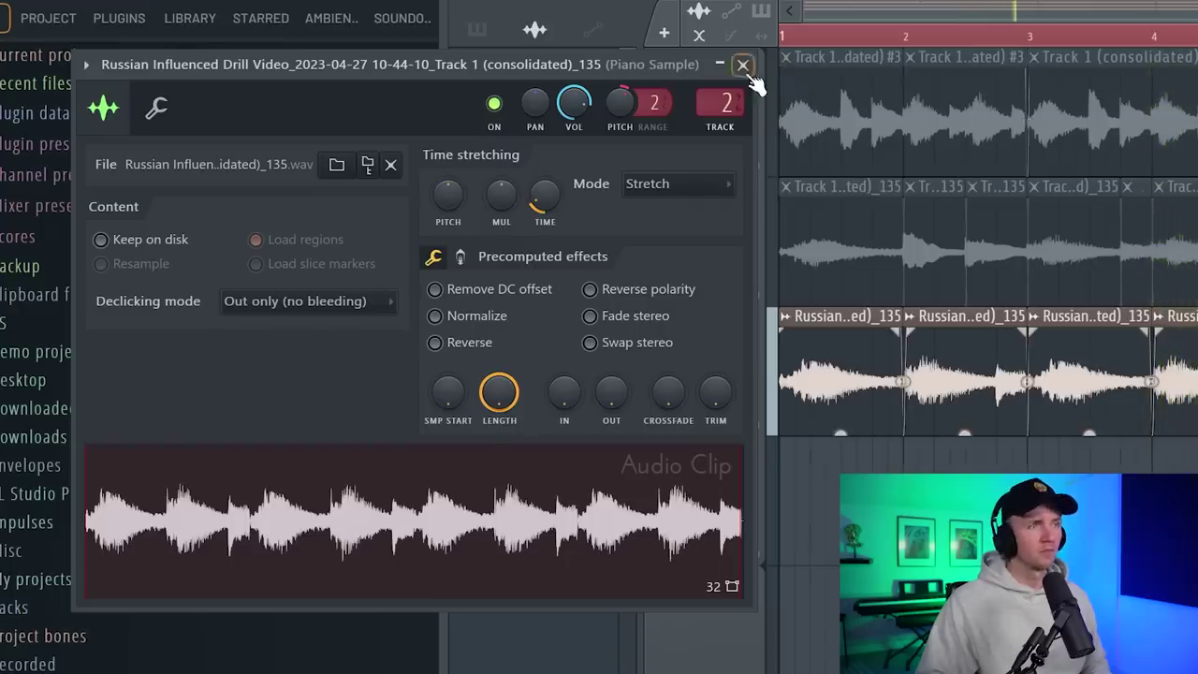
pyautogui.click(742, 65)
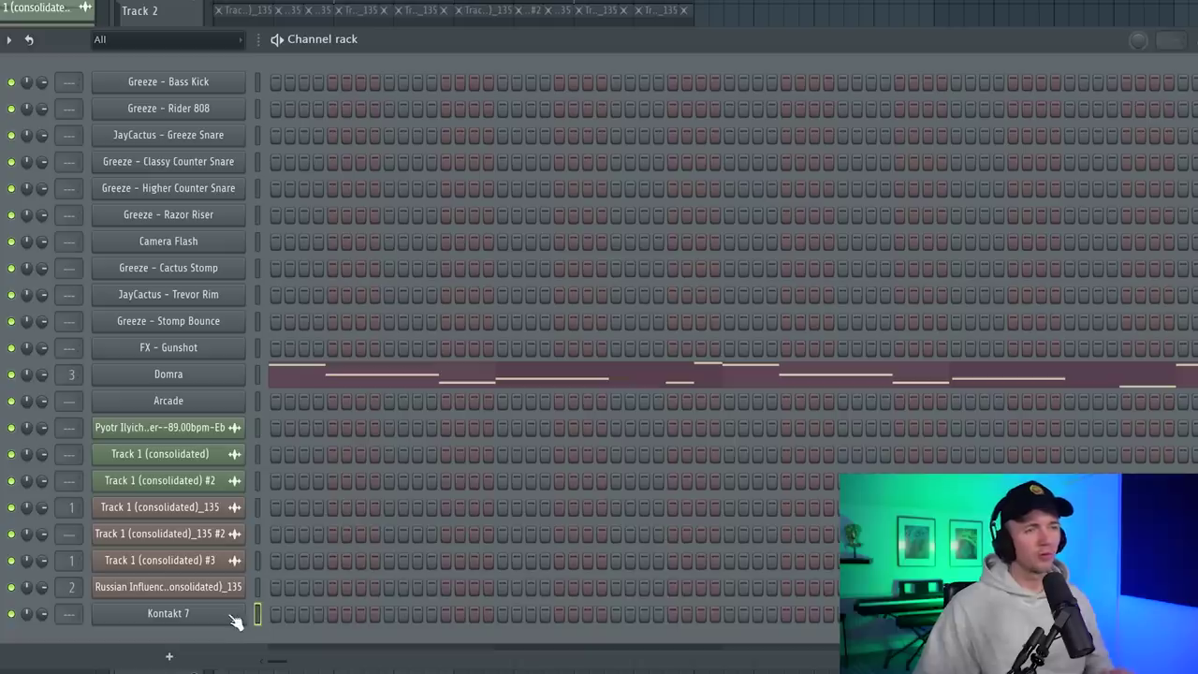
# Open the Kontakt 7 channel to view its Gypsy Accordion instrument, and close it again.
pyautogui.click(227, 616)
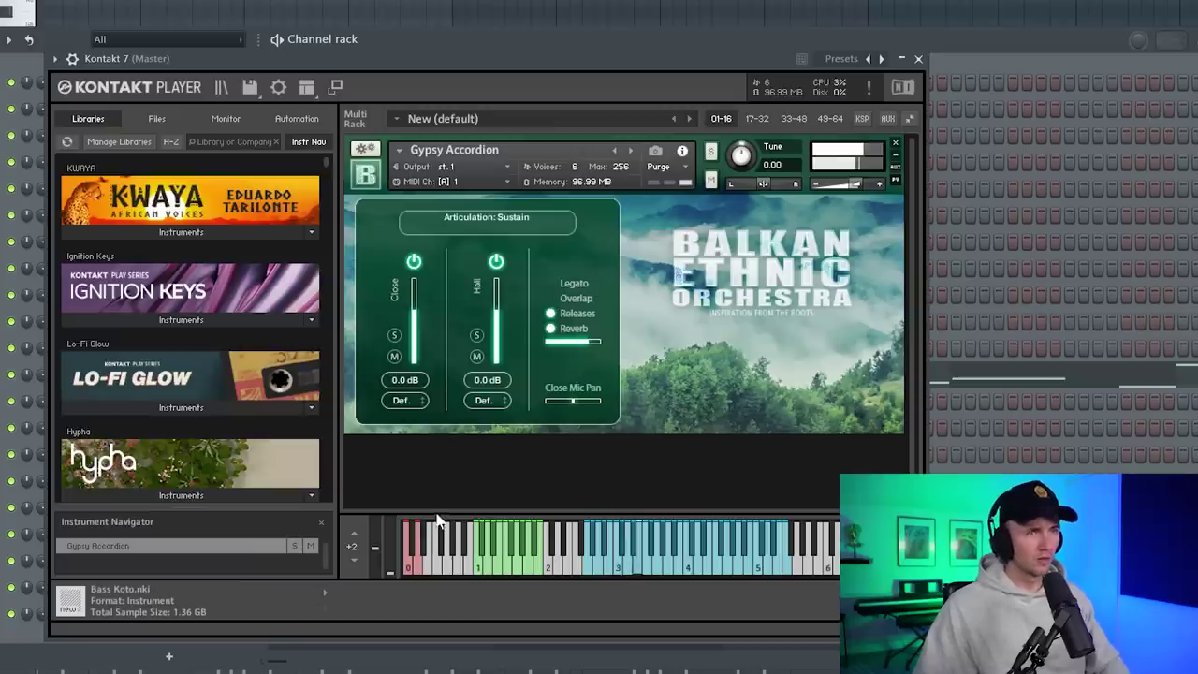
pyautogui.click(920, 60)
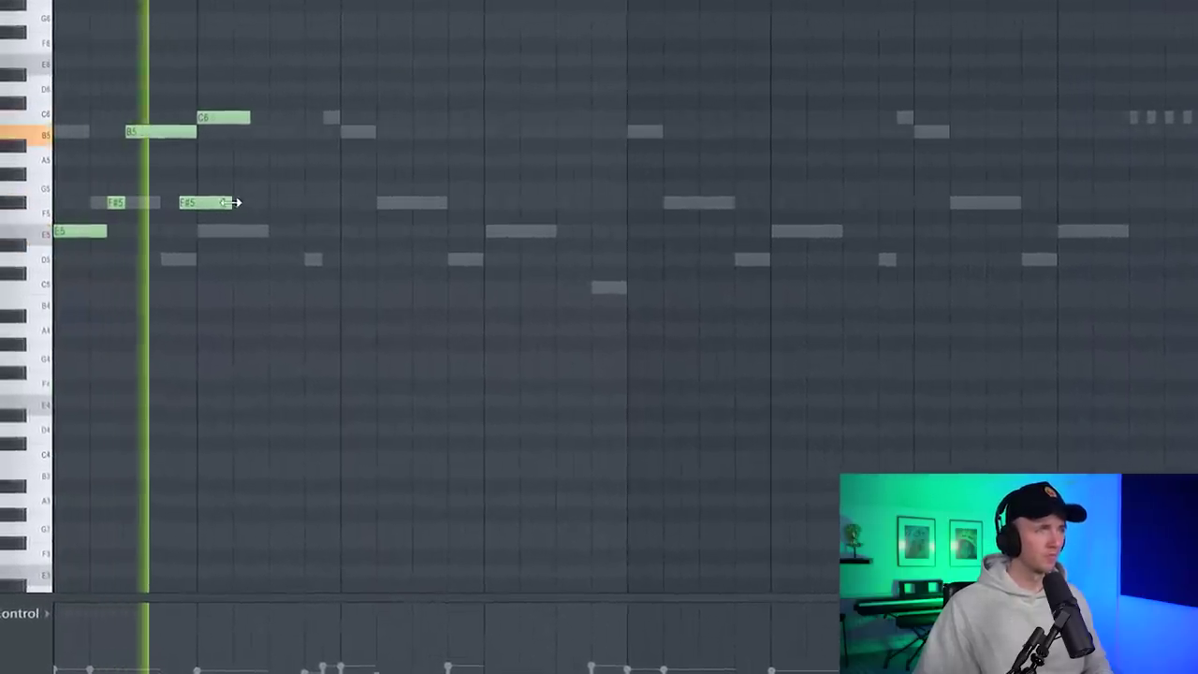
# Shorten the second F#5 note and follow it with short B5, C6 and B5 notes.
pyautogui.moveTo(218, 196); pyautogui.dragTo(186, 198)
pyautogui.moveTo(245, 118); pyautogui.dragTo(245, 137)
pyautogui.click(241, 121)
pyautogui.click(258, 138)
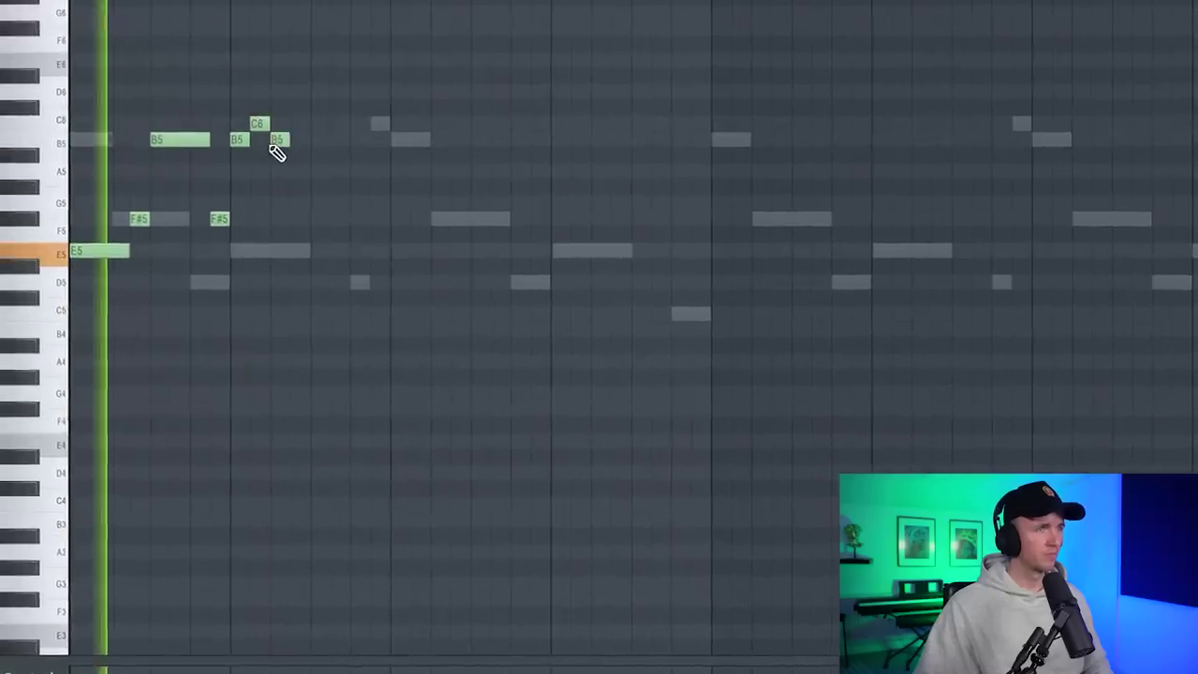
# Continue the melody with a short A5, a longer G5 and a short closing F#5 note.
pyautogui.scroll(2, 215, 236)
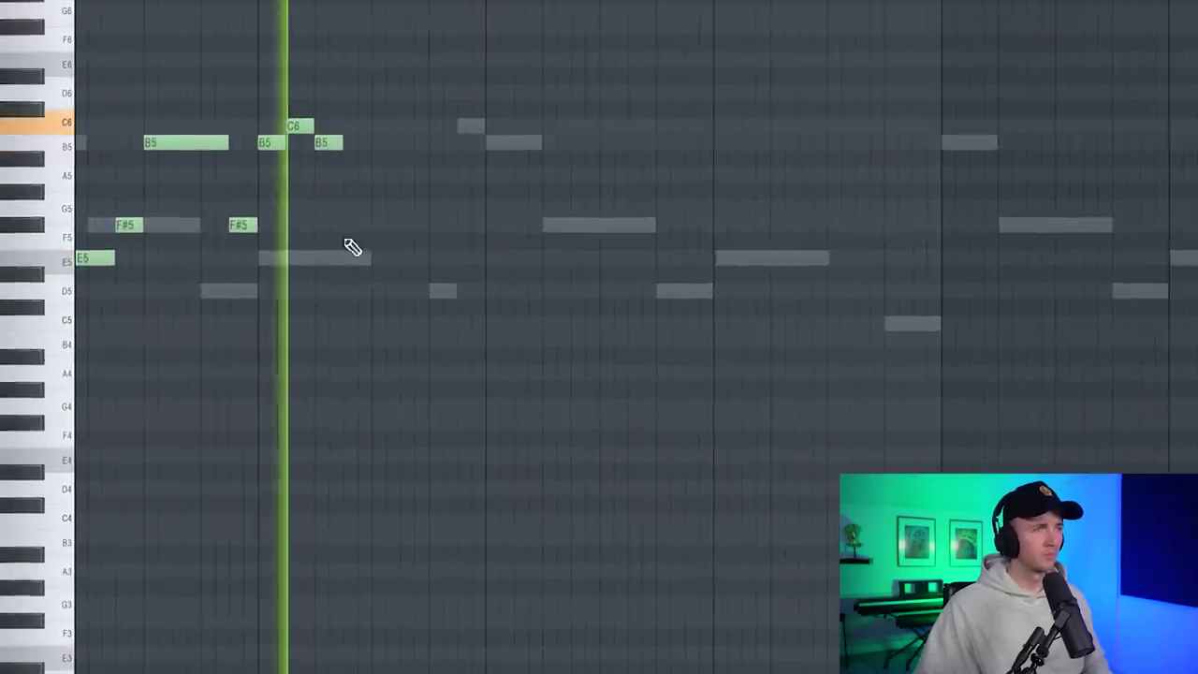
pyautogui.click(365, 179)
pyautogui.click(388, 212)
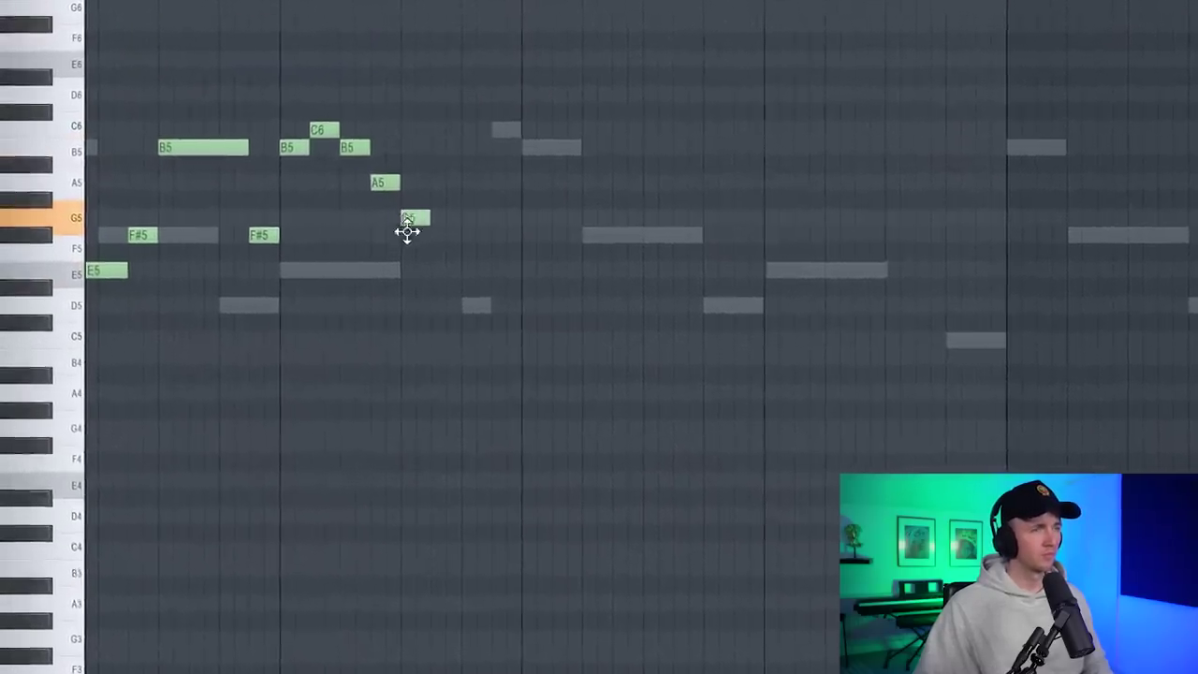
pyautogui.moveTo(433, 219); pyautogui.dragTo(496, 219)
pyautogui.click(512, 236)
# Play the melody and duplicate the whole phrase directly after itself.
pyautogui.press('space')
pyautogui.hotkey('ctrl', 'a')
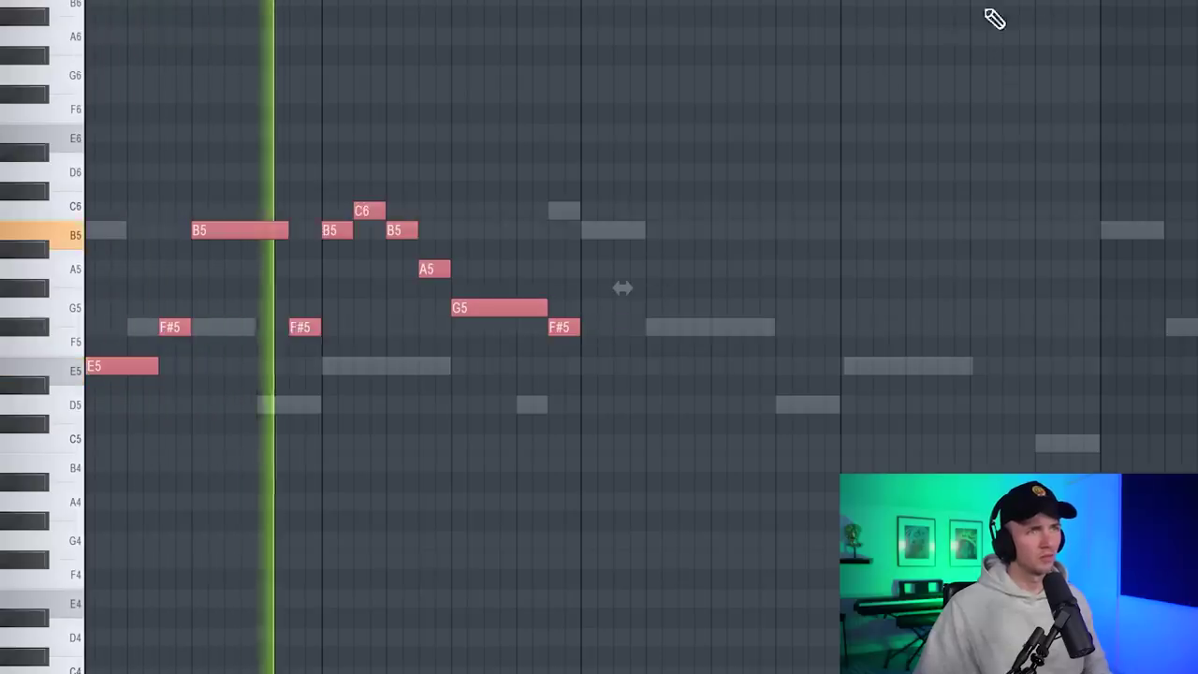
pyautogui.hotkey('ctrl', 'b')
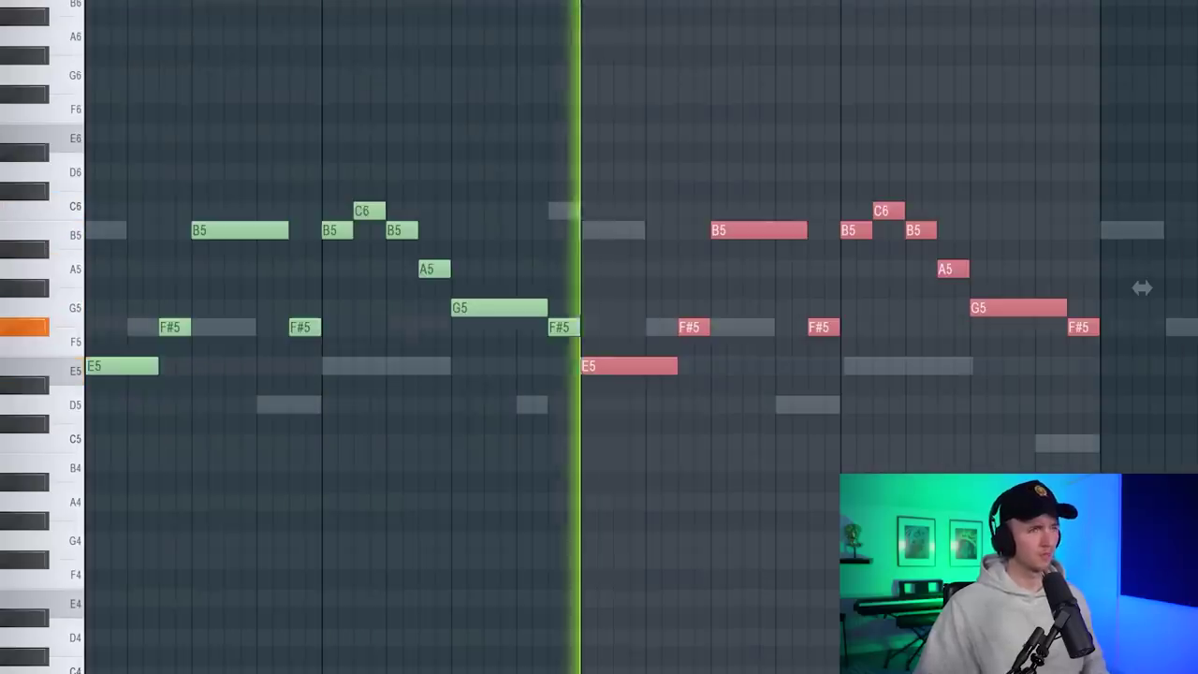
pyautogui.hotkey('ctrl', 'a')
pyautogui.hotkey('ctrl', 'd')
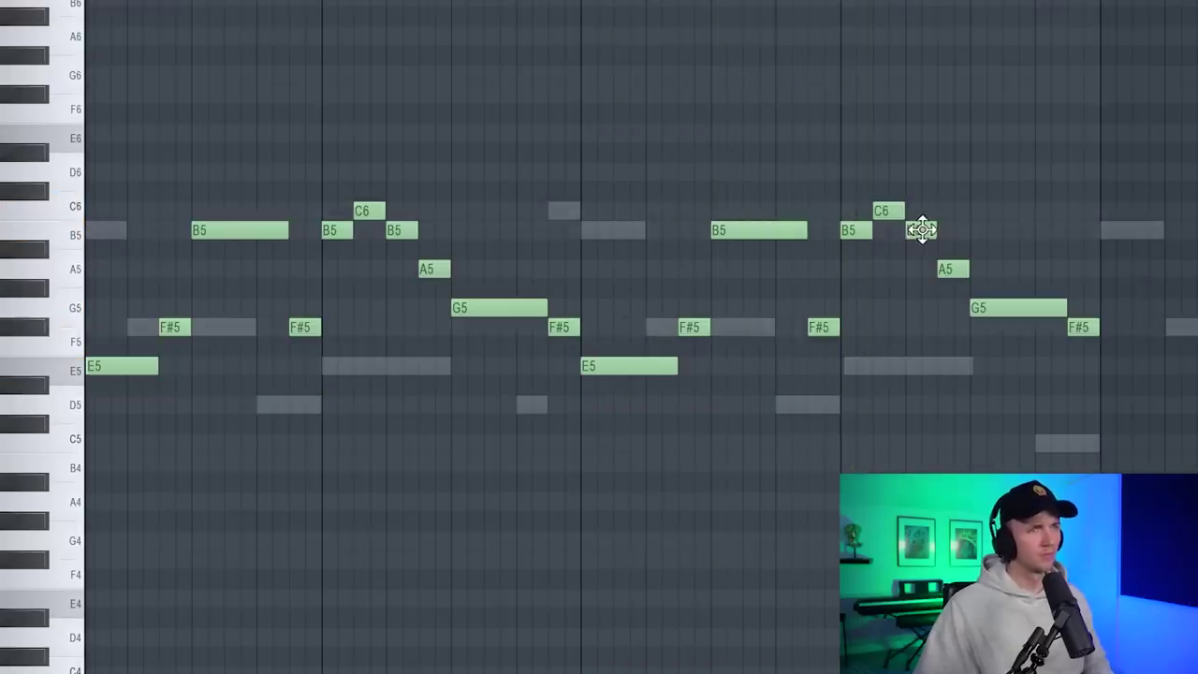
# Raise the last B5, A5 and G5 notes of the duplicated phrase so its ending climbs.
pyautogui.moveTo(920, 230); pyautogui.dragTo(920, 153)
pyautogui.moveTo(953, 269); pyautogui.dragTo(953, 133)
pyautogui.moveTo(984, 309); pyautogui.dragTo(985, 90)
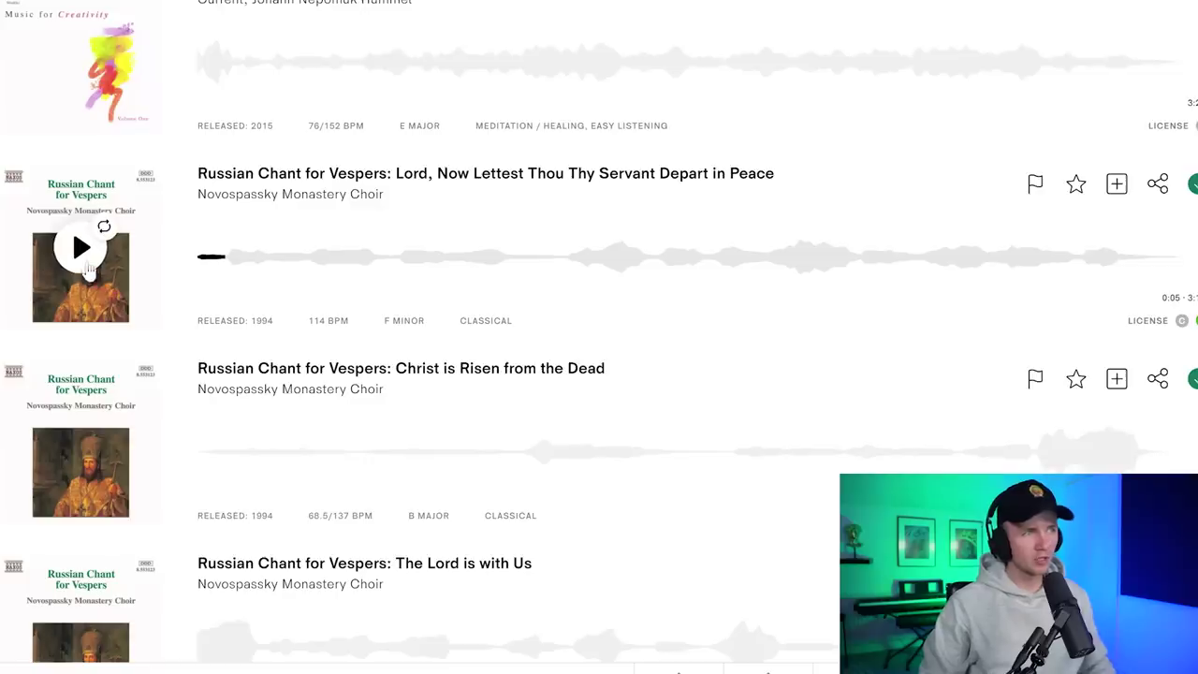
# Preview the Russian Chant for Vespers tracks by the Novospassky Monastery Choir on Tracklib.
pyautogui.click(78, 254)
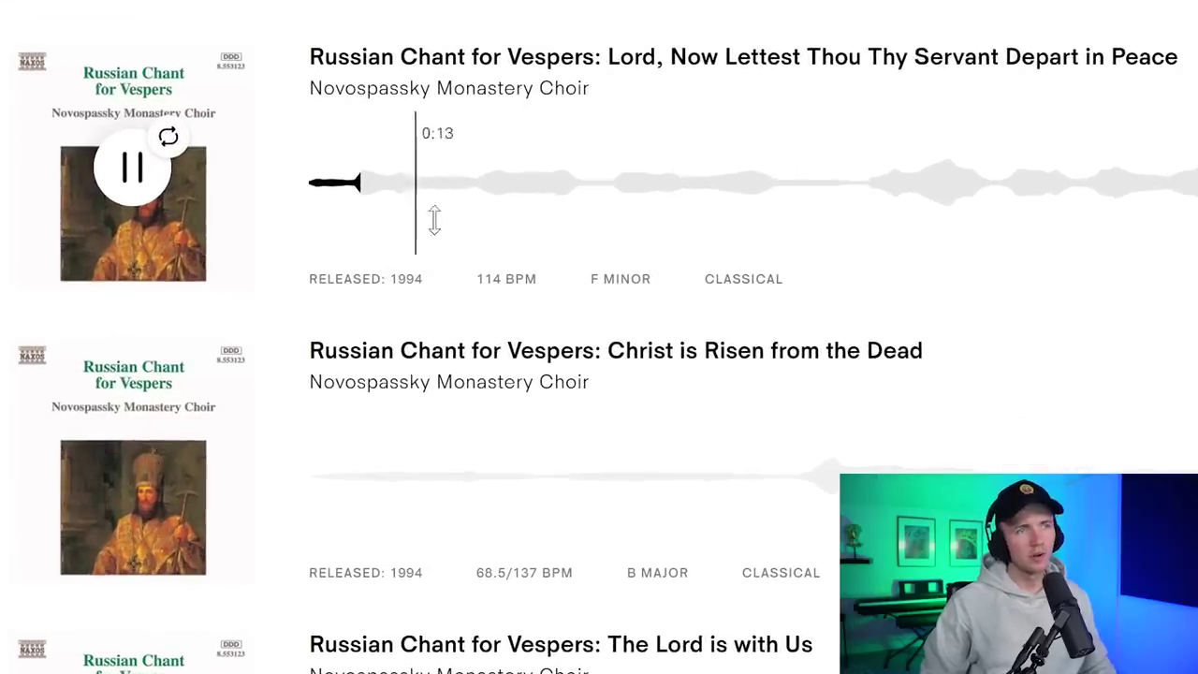
pyautogui.click(132, 465)
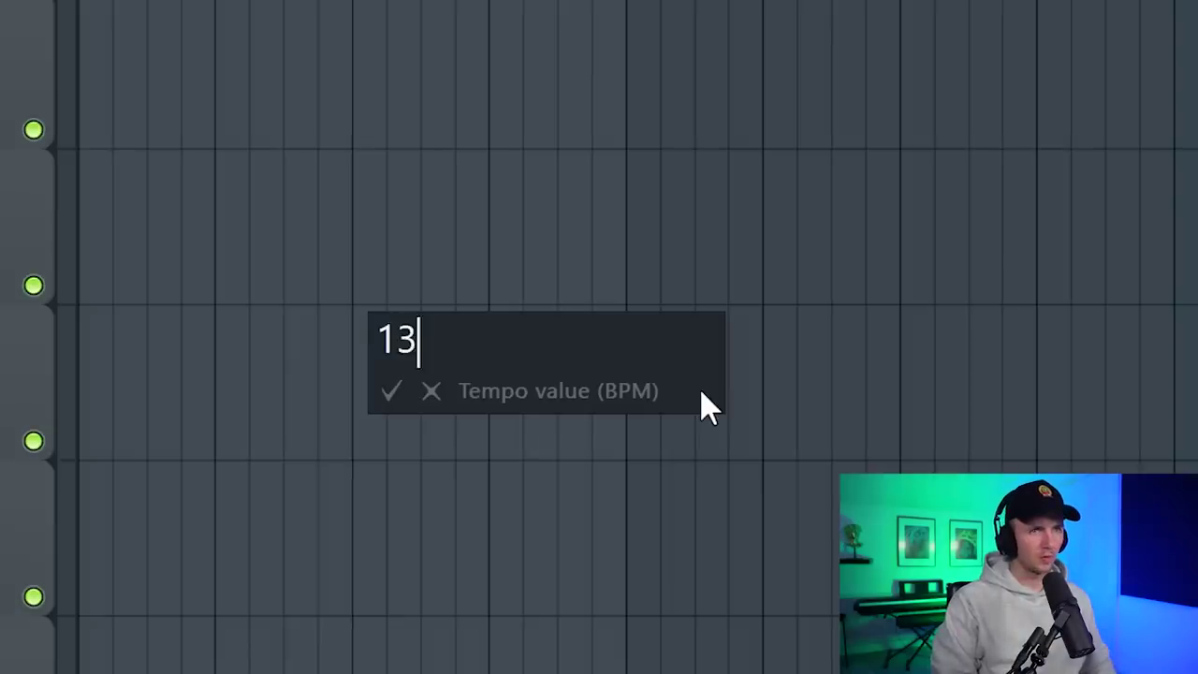
# In FL Studio, set the project tempo to 133 BPM.
pyautogui.write('33')
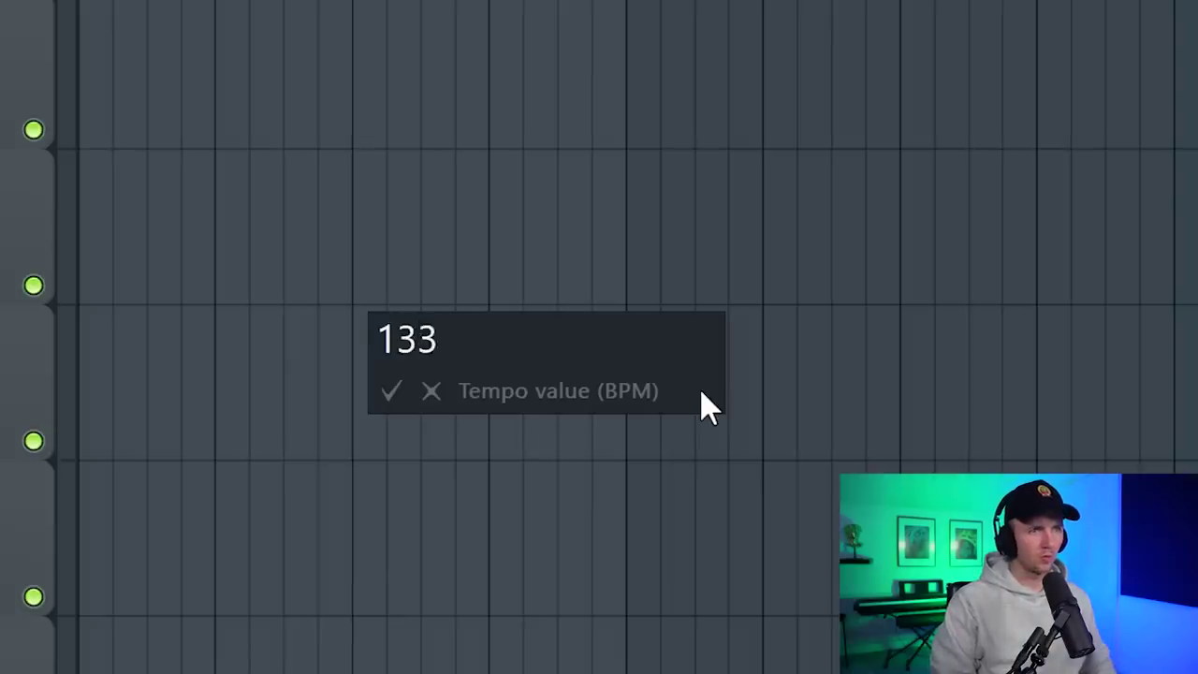
pyautogui.press('Return')
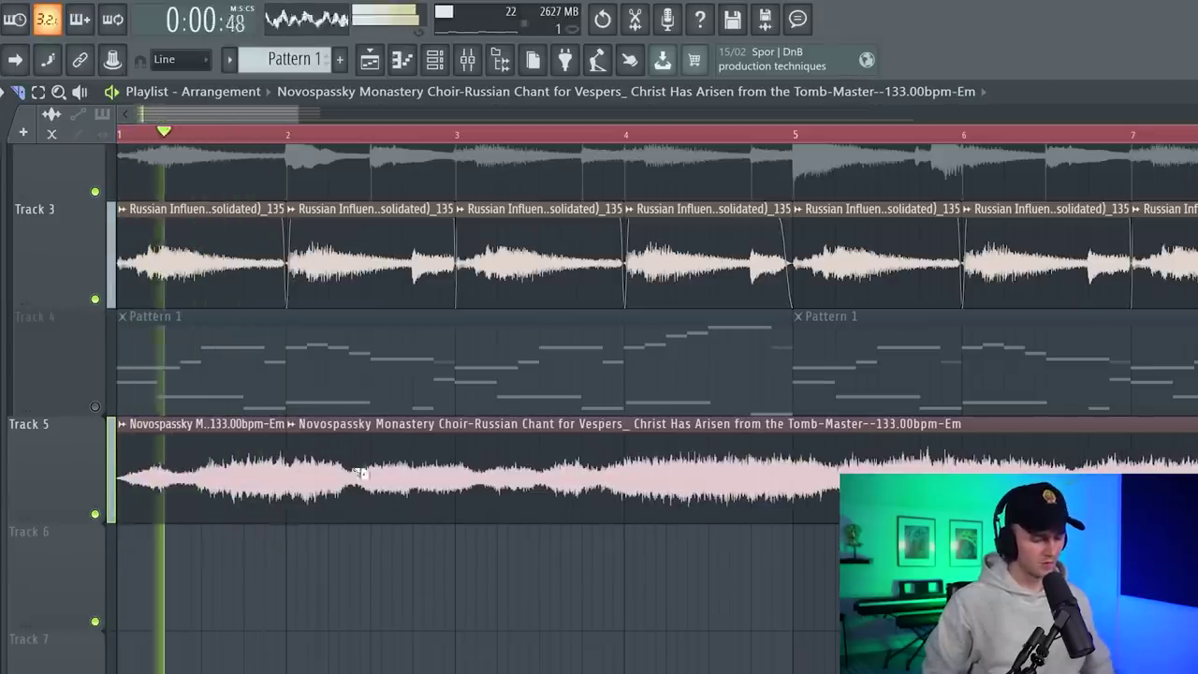
# Slice the choir clip midway through bar 2 and at bar 3, slipping the slices' audio, and delete the remainder.
pyautogui.press('space')
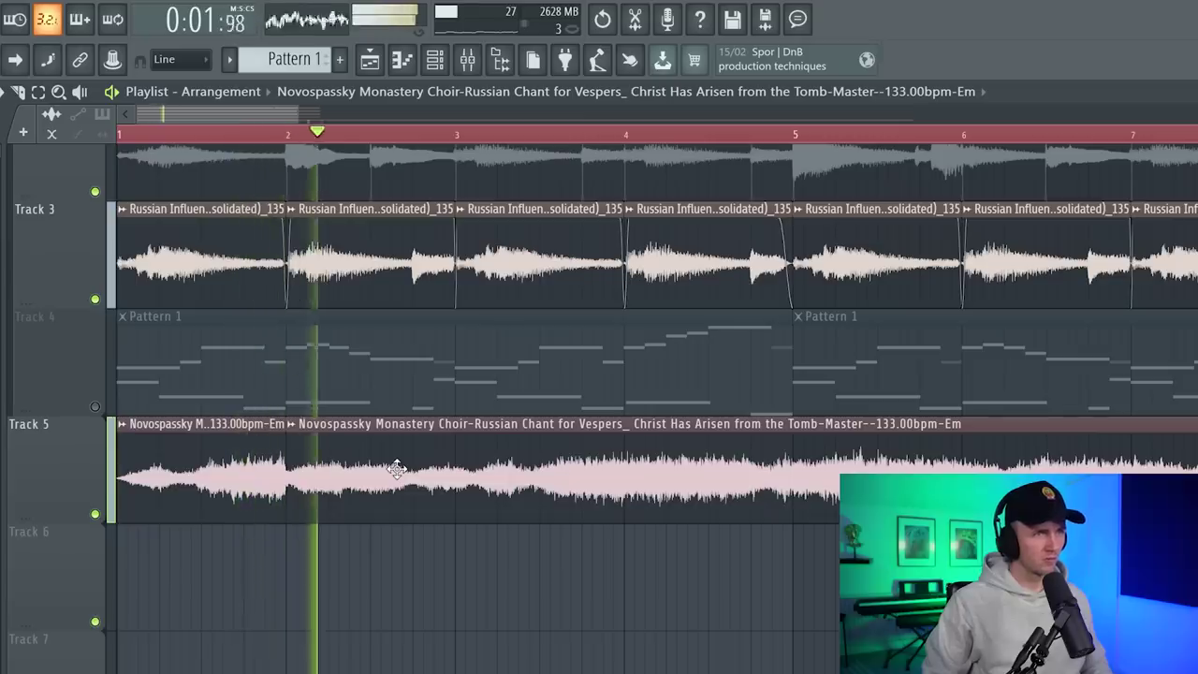
pyautogui.keyDown('shift'); pyautogui.click(397, 468); pyautogui.keyUp('shift')
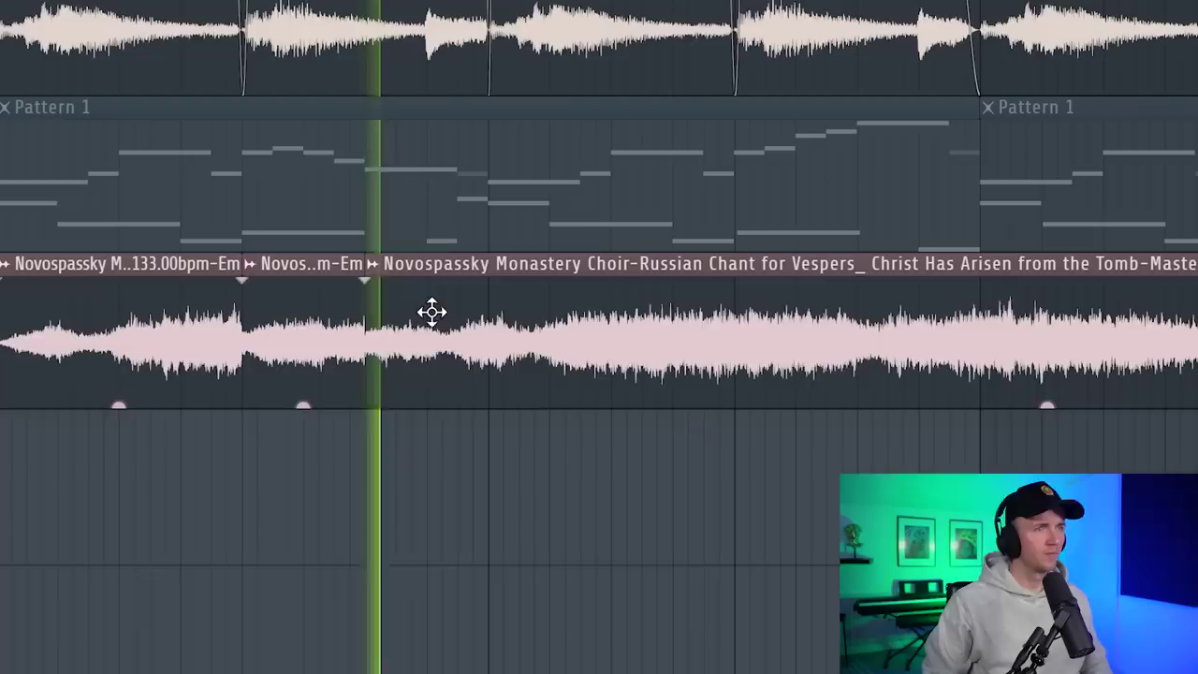
pyautogui.keyDown('shift'); pyautogui.click(494, 326); pyautogui.keyUp('shift')
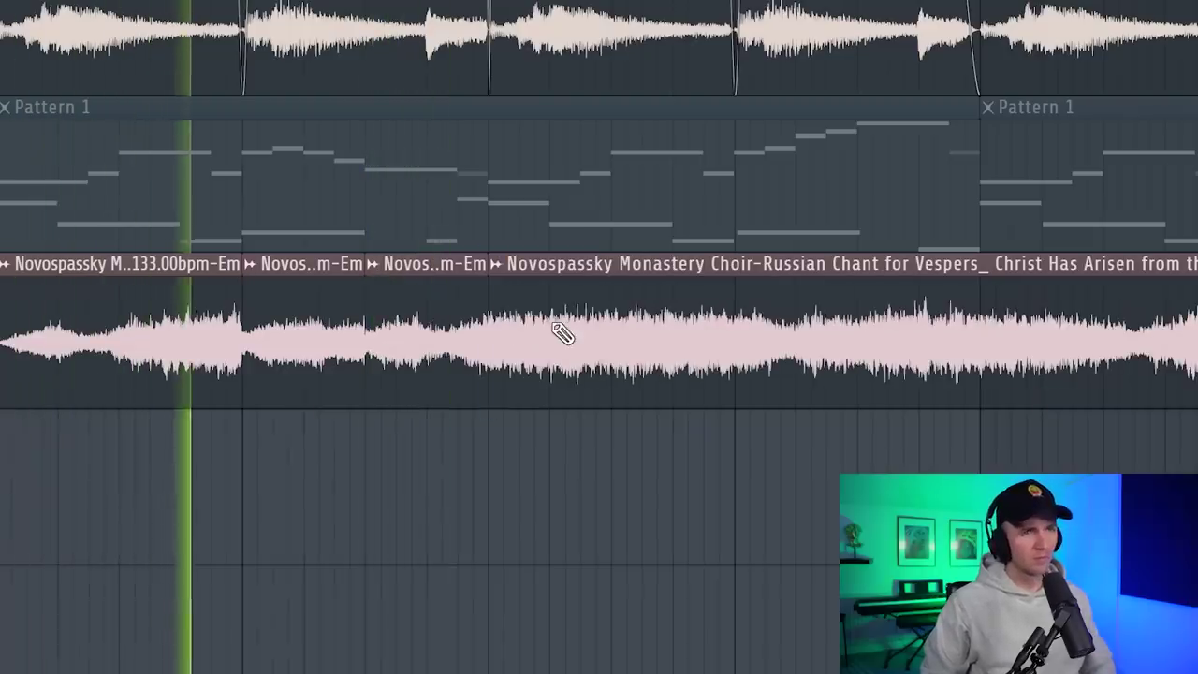
pyautogui.scroll(-5, 570, 326)
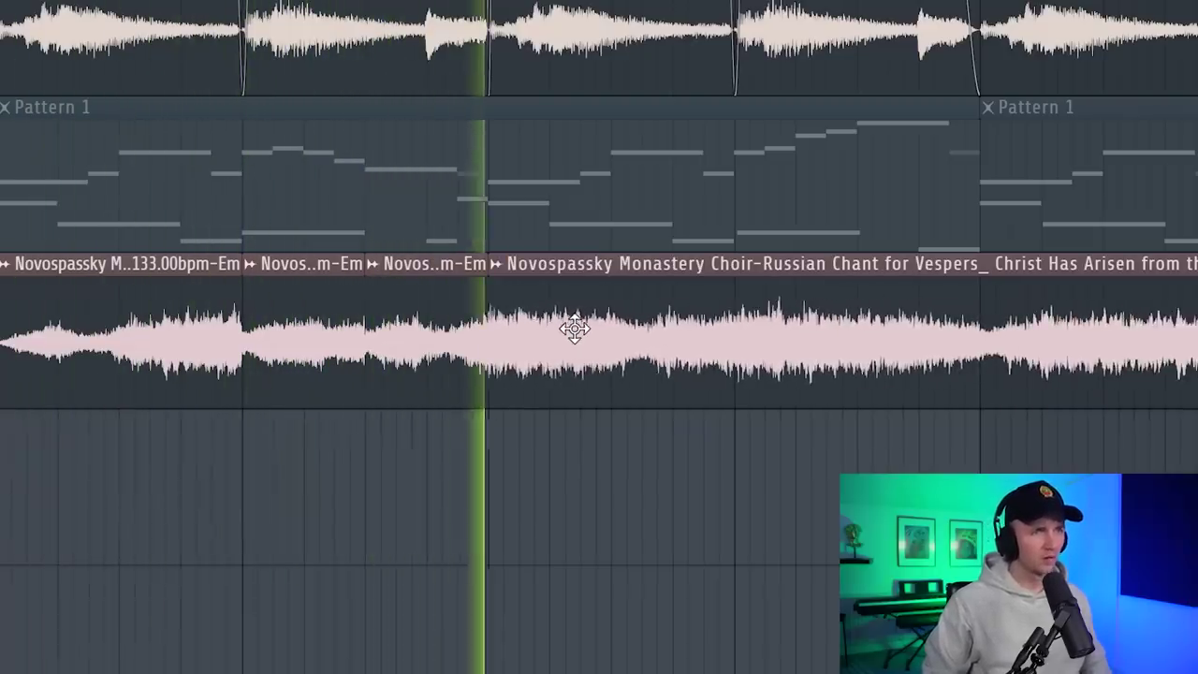
pyautogui.rightClick(575, 327)
# Route the choir clip to mixer track 4, add Fruity parametric EQ 2 and step to its next preset during playback.
pyautogui.doubleClick(396, 334)
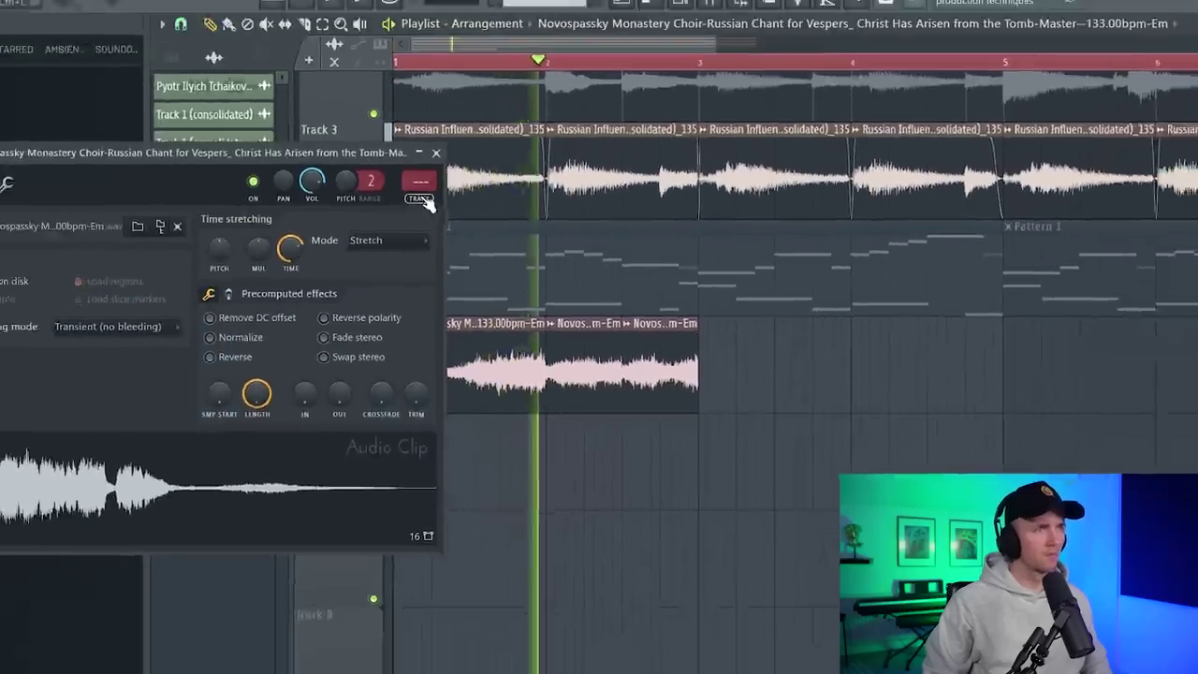
pyautogui.click(420, 192)
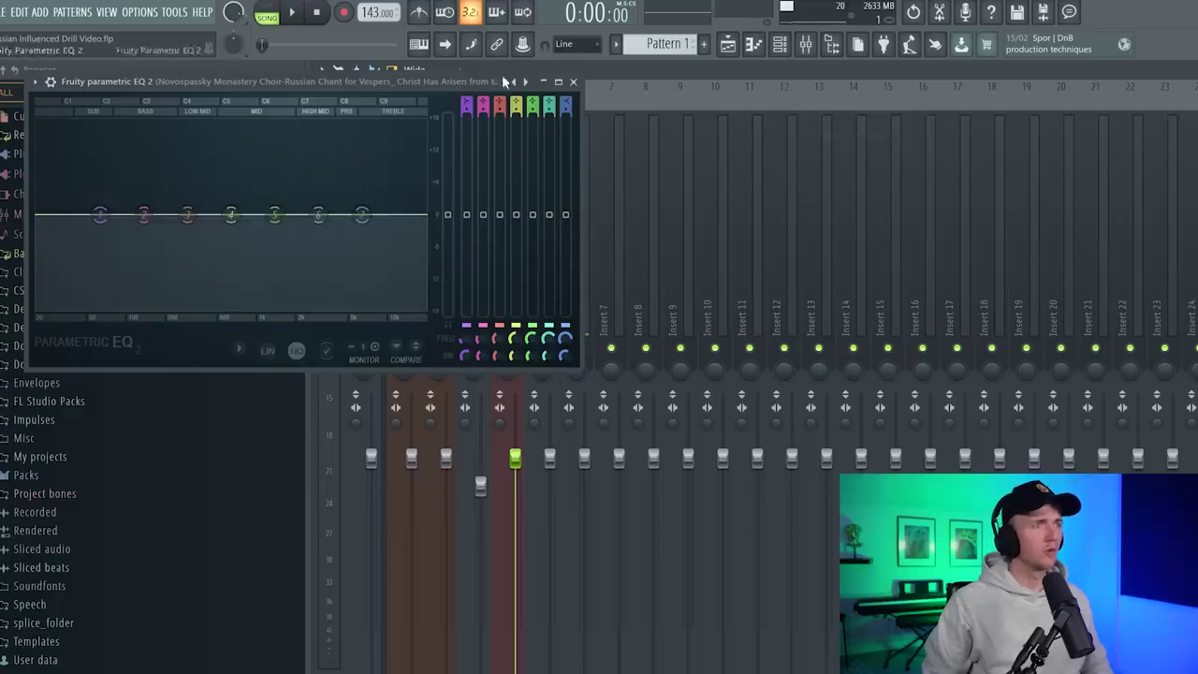
pyautogui.press('space')
pyautogui.click(527, 82)
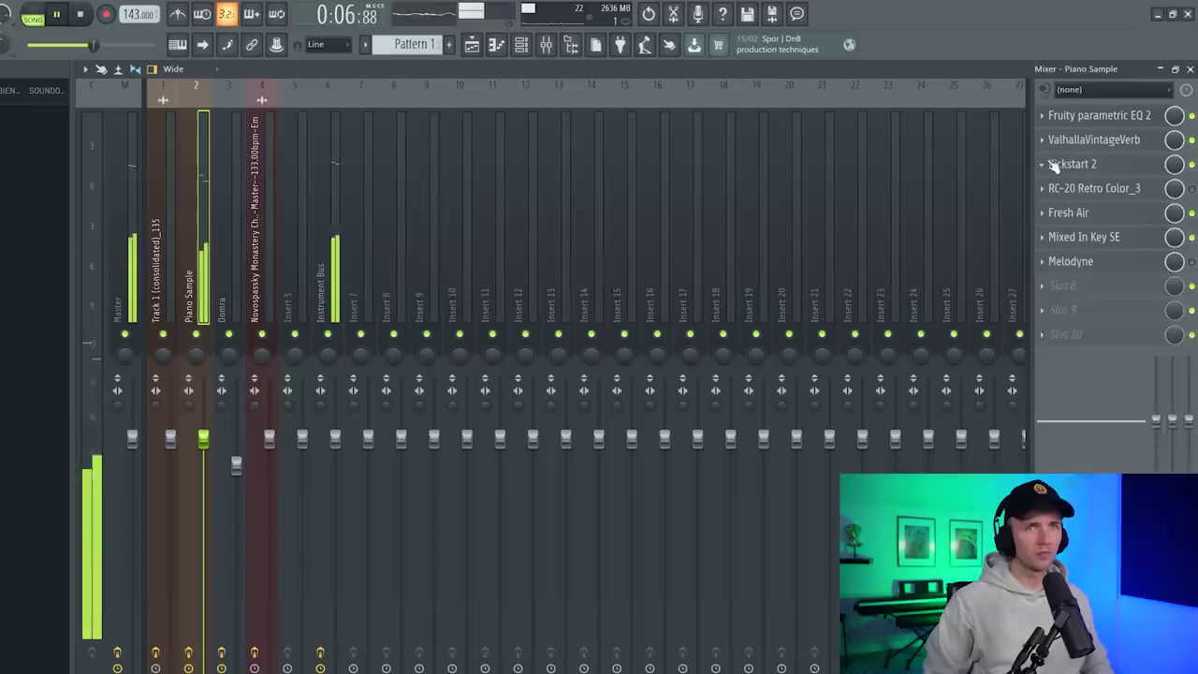
# Copy the Kickstart 2 effect with its settings from the Piano Sample mixer track to the choir track.
pyautogui.click(1043, 165)
pyautogui.click(1088, 243)
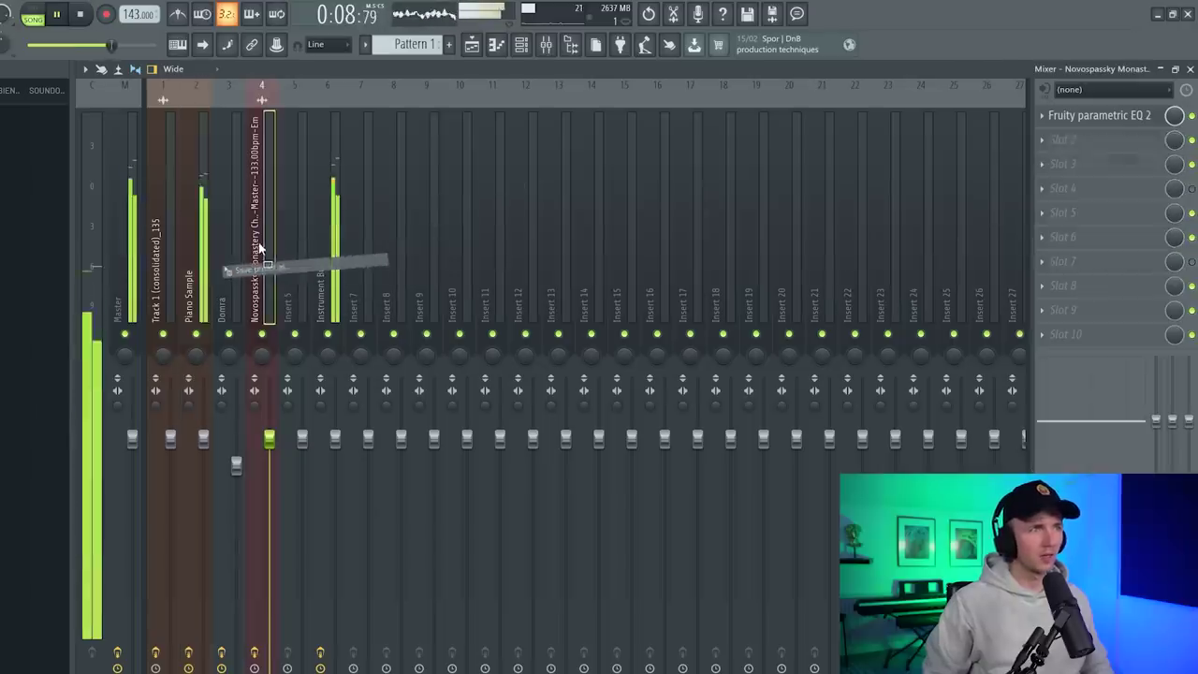
pyautogui.moveTo(260, 248); pyautogui.dragTo(259, 248)
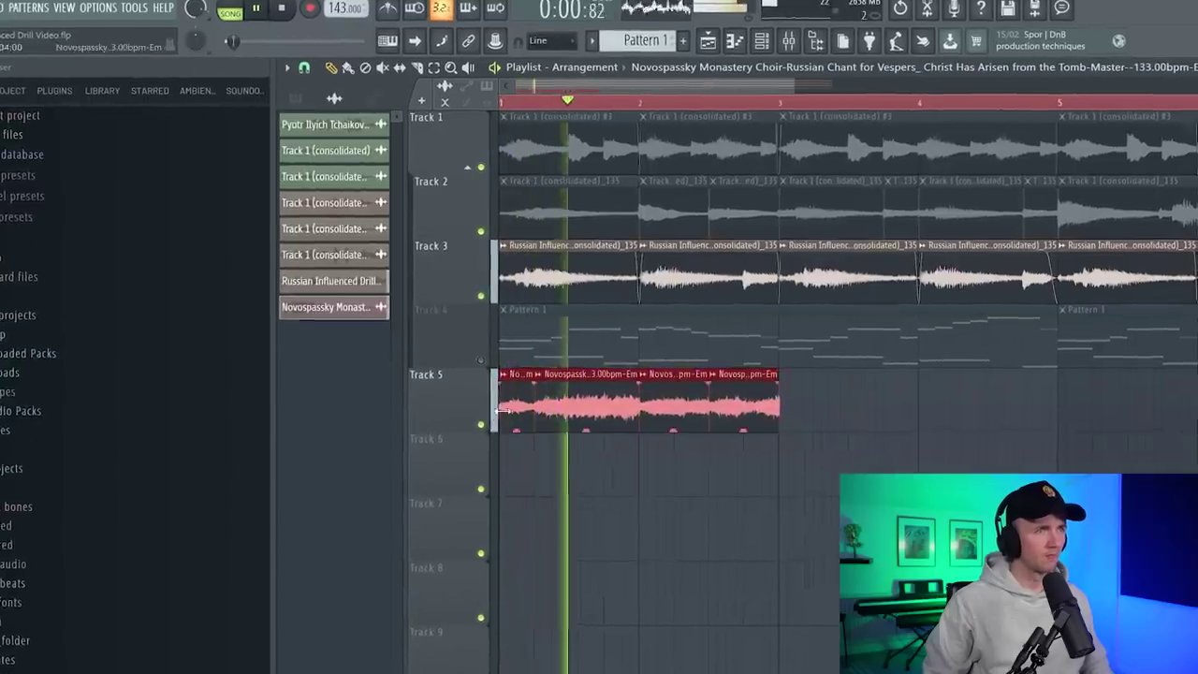
# Duplicate the two-bar choir slices along Track 5 so they continue through the rest of the eight-bar loop.
pyautogui.scroll(-3, 777, 449)
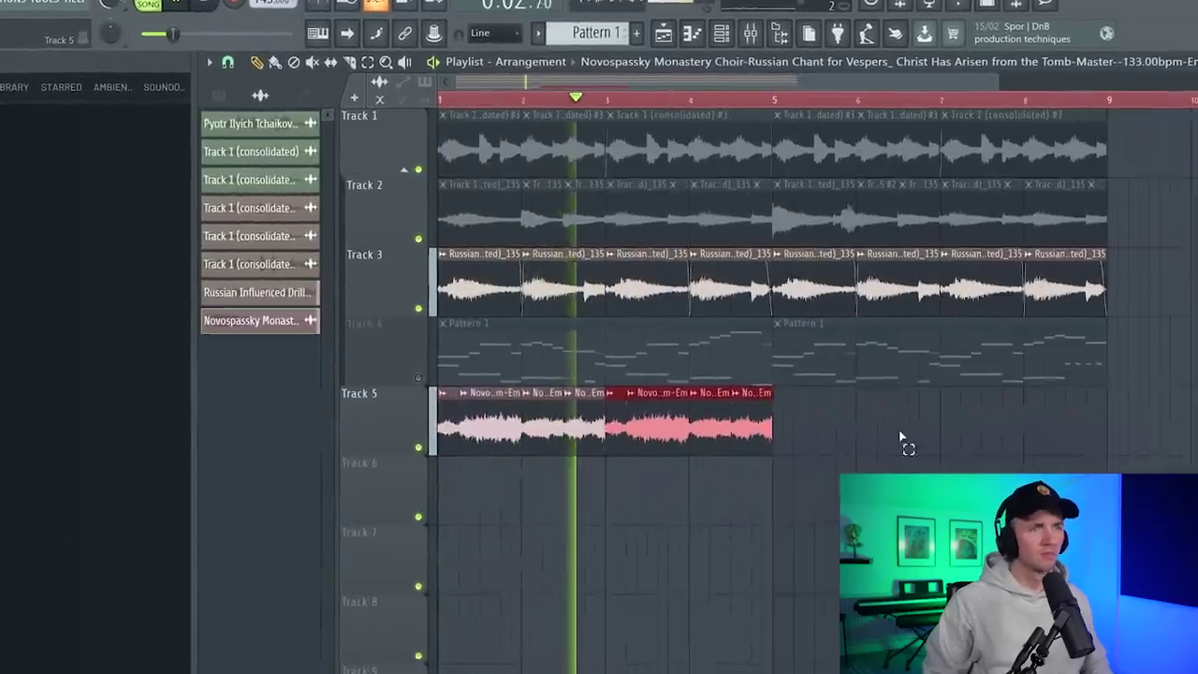
pyautogui.click(450, 409)
pyautogui.moveTo(515, 404); pyautogui.dragTo(859, 404)
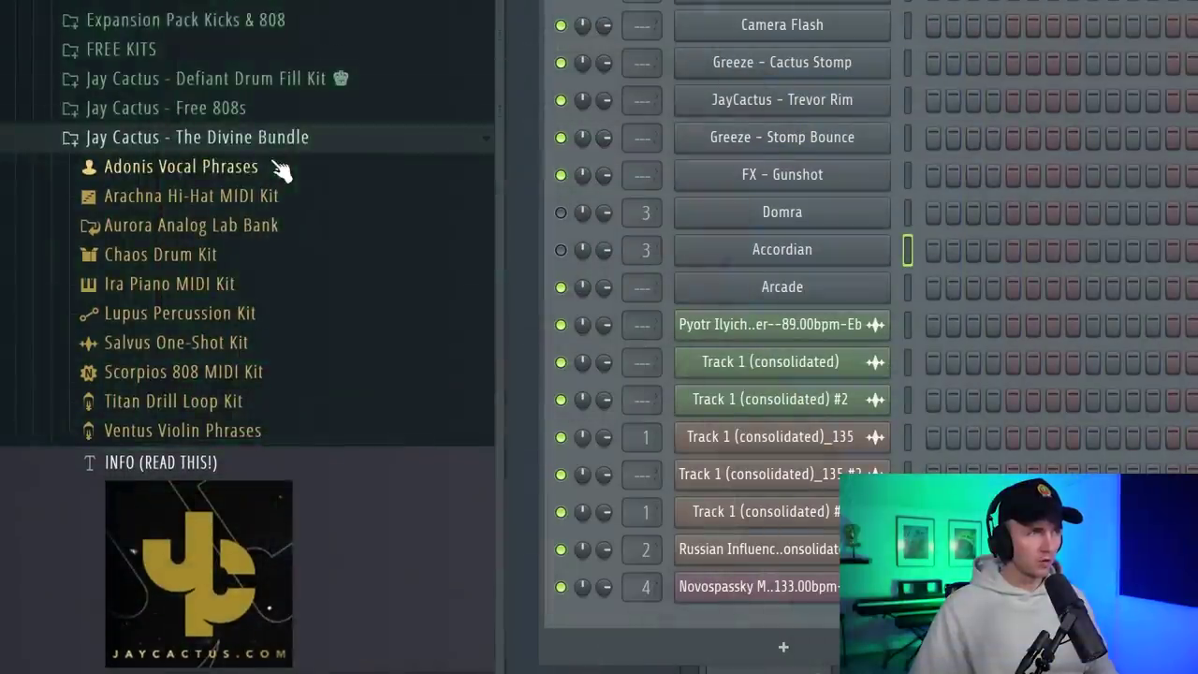
# Load Jay Cactus - Perfecter CS from the Chaos Drum Kit into the Greeze - Classy Counter Snare channel.
pyautogui.scroll(-5, 271, 112)
pyautogui.scroll(5, 244, 337)
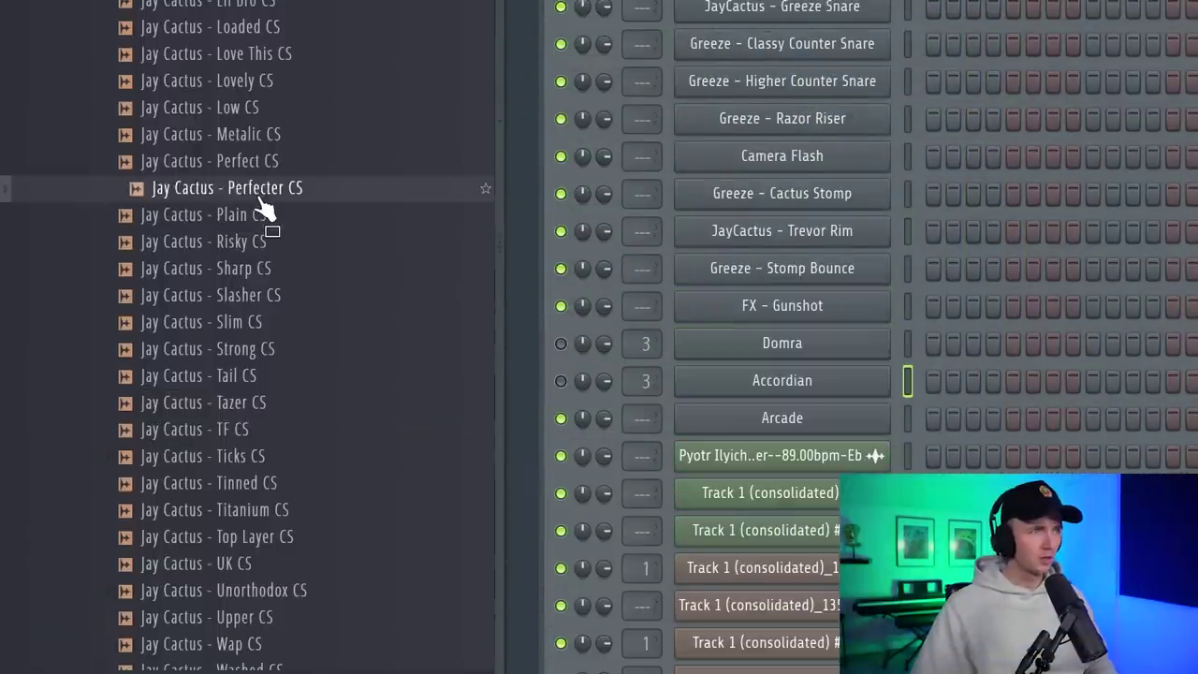
pyautogui.moveTo(268, 203); pyautogui.dragTo(286, 139)
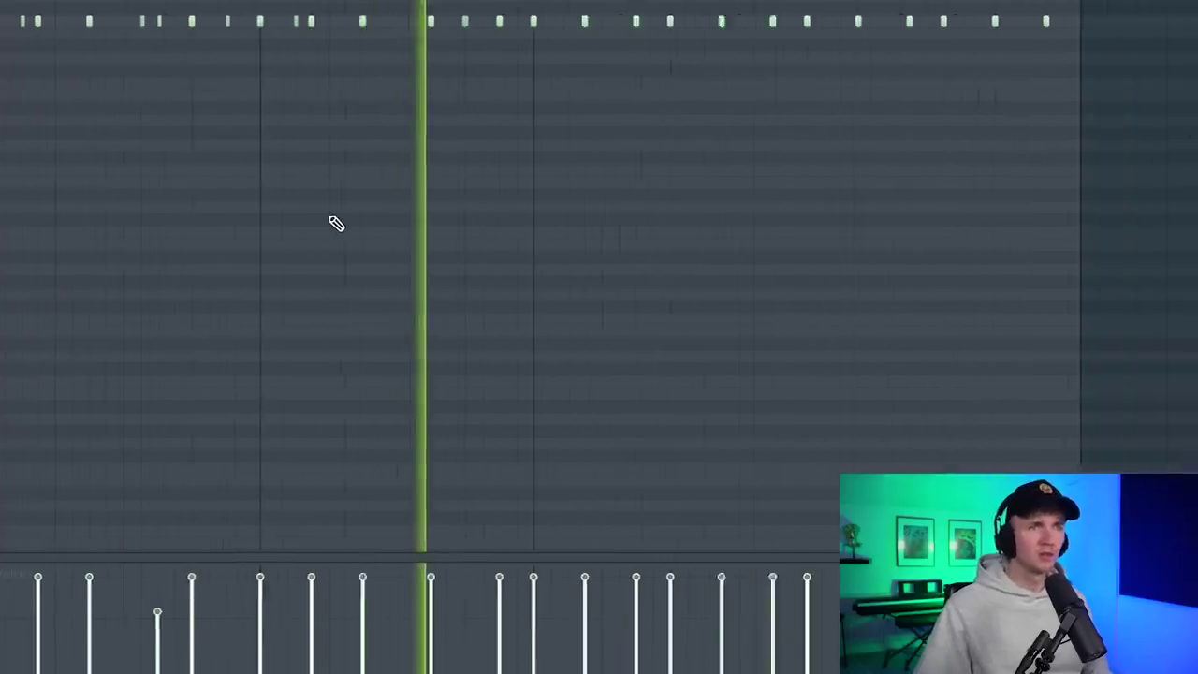
# In the Perfecter CS piano roll, chop an extended C5 note and a lower note late in bar 1 into fast rolls.
pyautogui.moveTo(908, 110); pyautogui.dragTo(956, 110)
pyautogui.keyDown('ctrl'); pyautogui.click(930, 111); pyautogui.keyUp('ctrl')
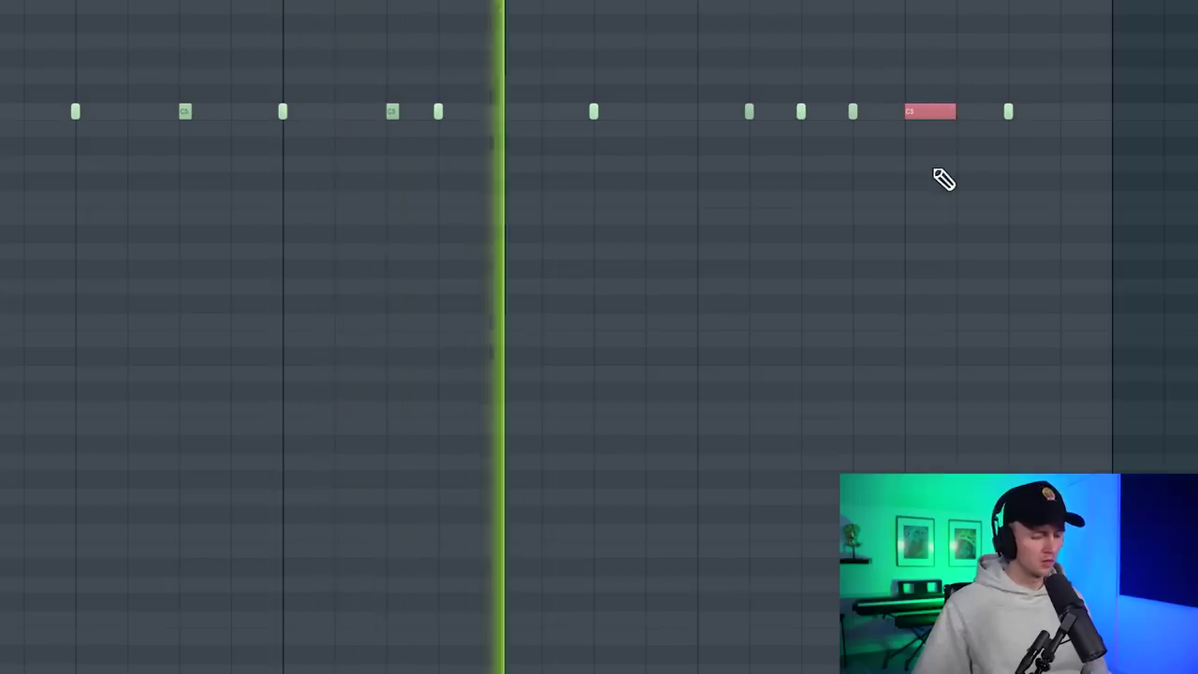
pyautogui.hotkey('alt', 'u')
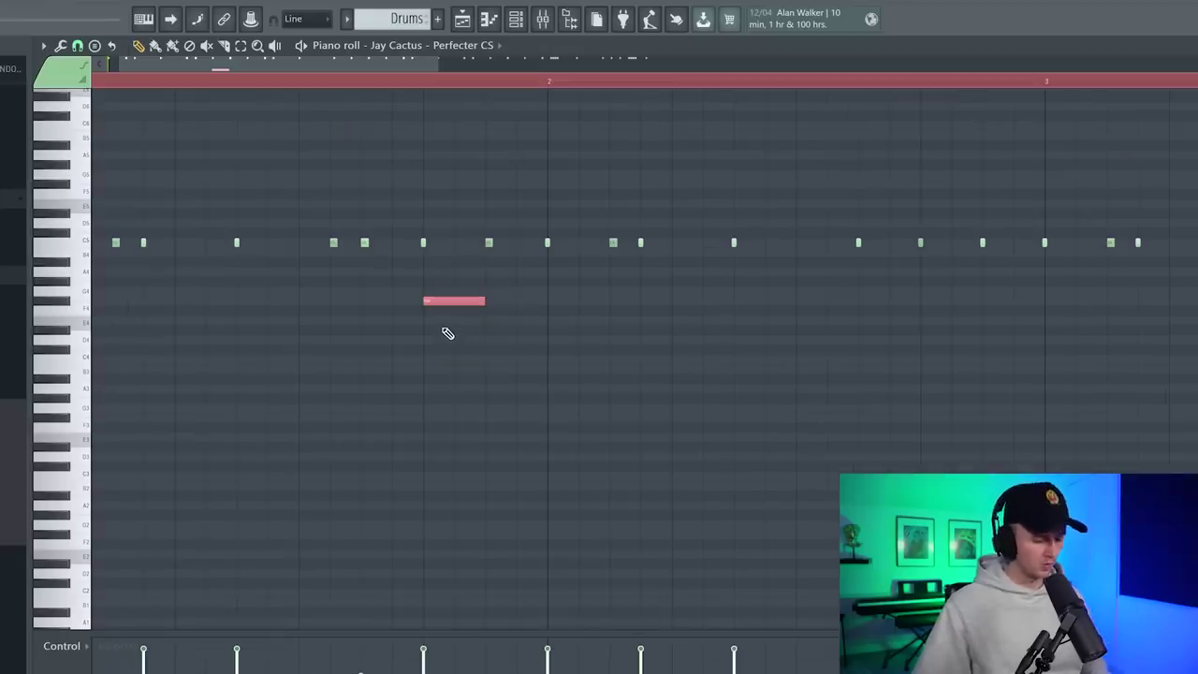
pyautogui.hotkey('alt', 'u')
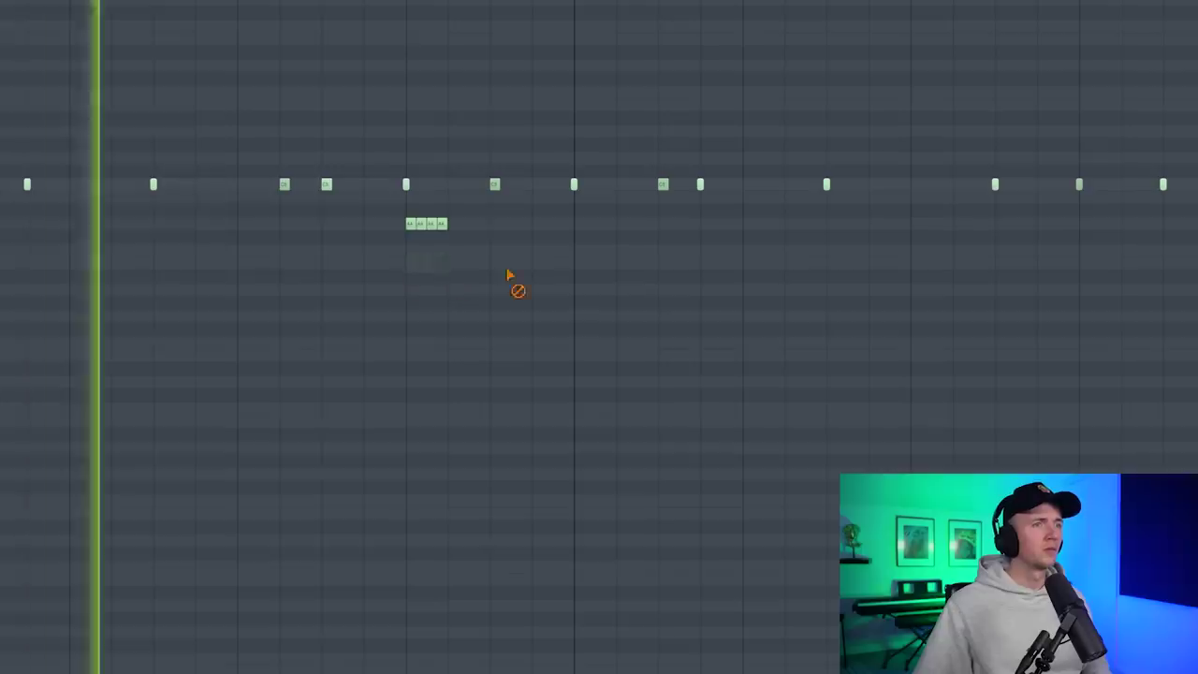
# Place further chopped rolls at lower and higher pitches across the four-bar Perfecter CS pattern, including one at its end.
pyautogui.moveTo(480, 221); pyautogui.dragTo(948, 278)
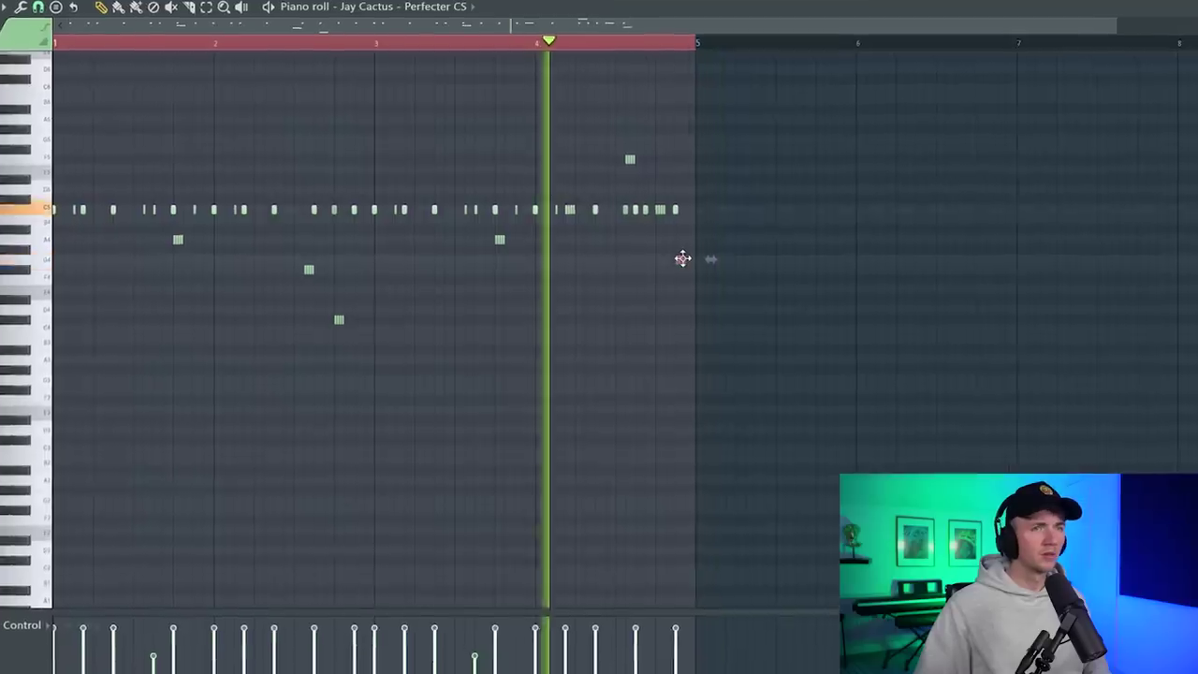
pyautogui.moveTo(1093, 275); pyautogui.dragTo(1117, 184)
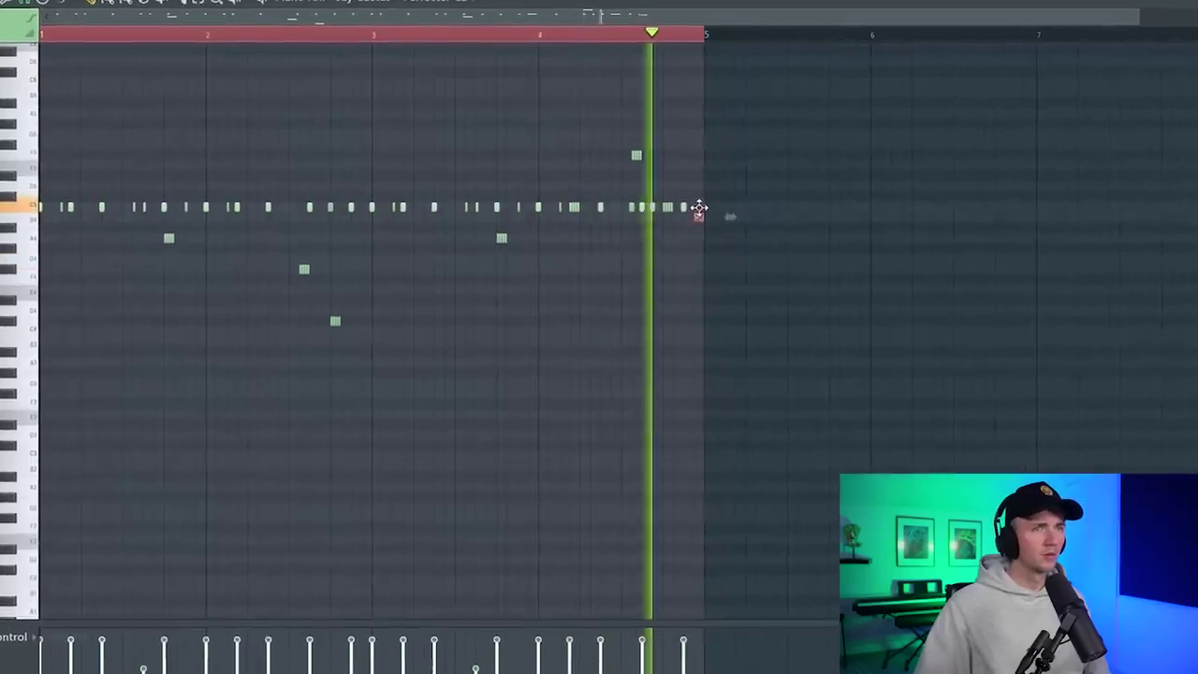
pyautogui.scroll(3, 703, 199)
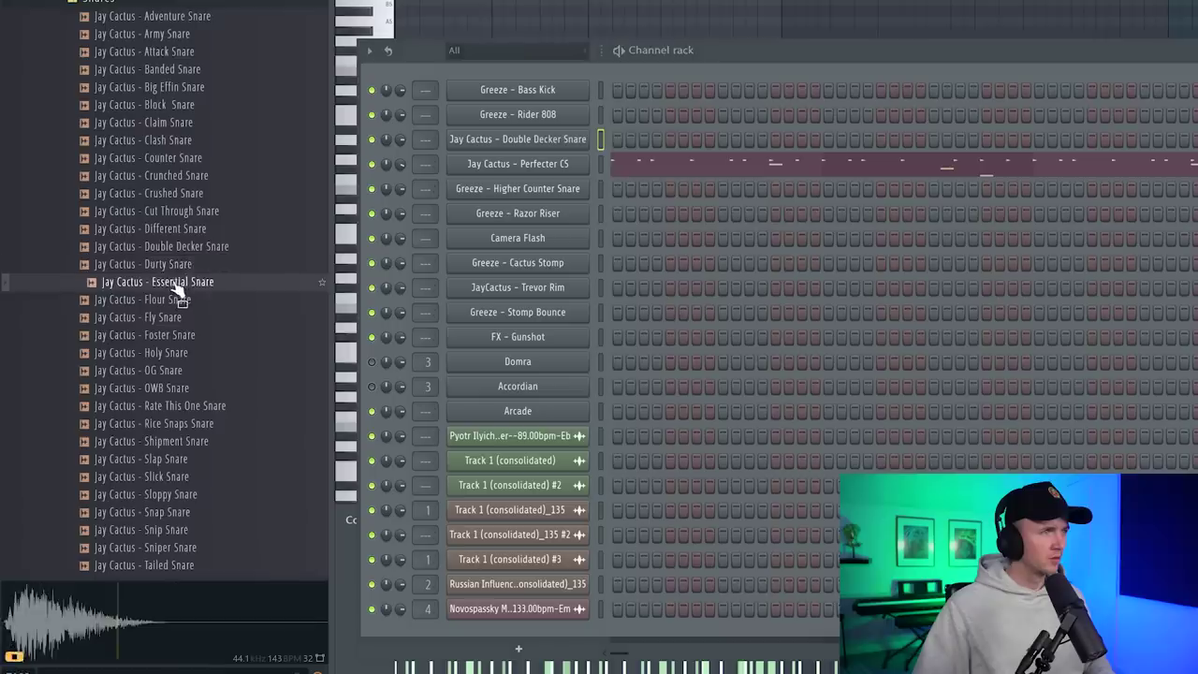
# Replace the Double Decker Snare with Jay Cactus - Essential Snare and place hits on steps 9, 29, 41 and 63.
pyautogui.moveTo(177, 289); pyautogui.dragTo(508, 144)
pyautogui.moveTo(180, 124); pyautogui.dragTo(181, 124)
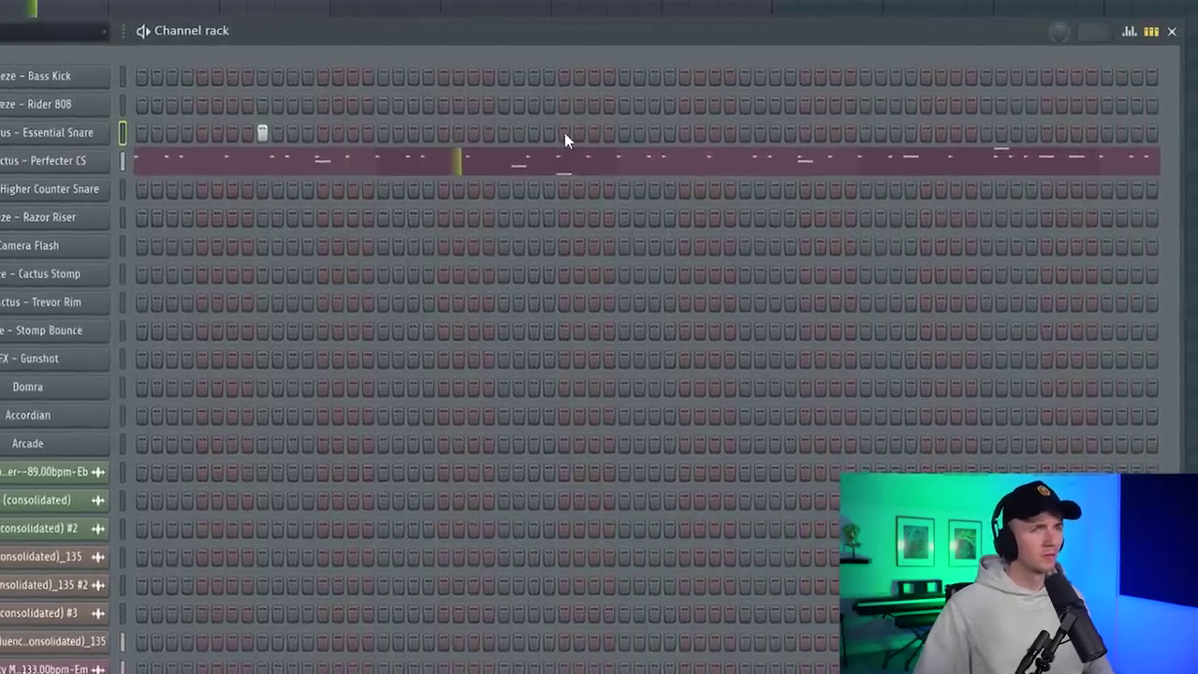
pyautogui.click(595, 125)
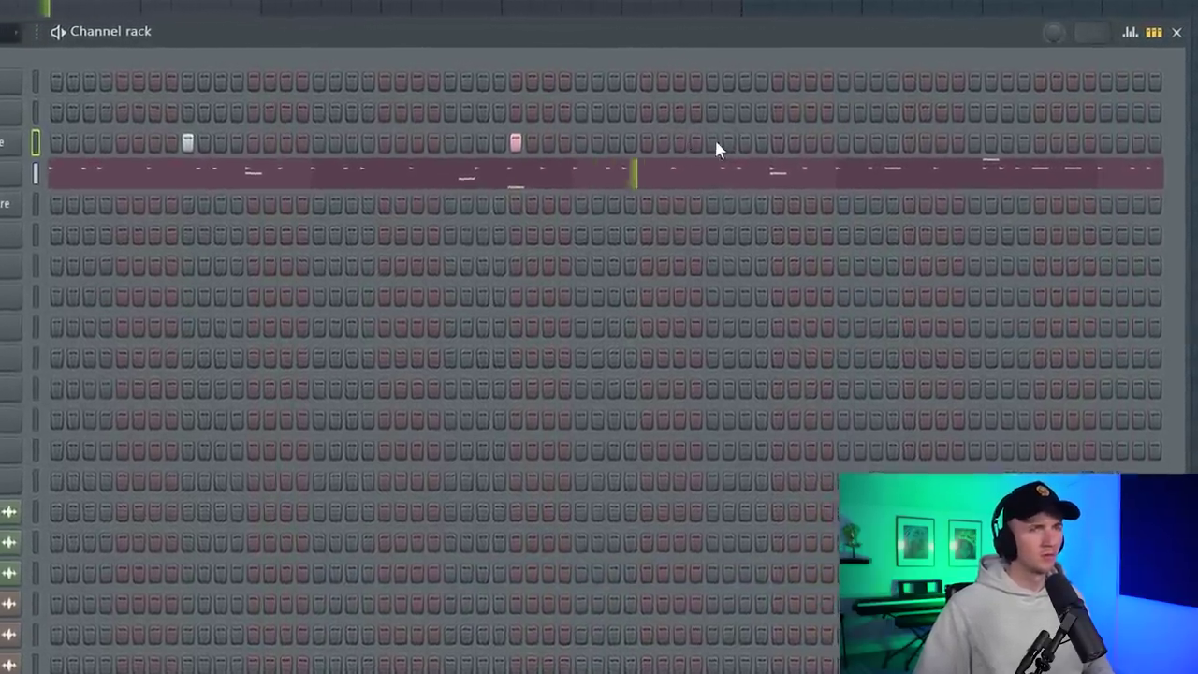
pyautogui.click(723, 139)
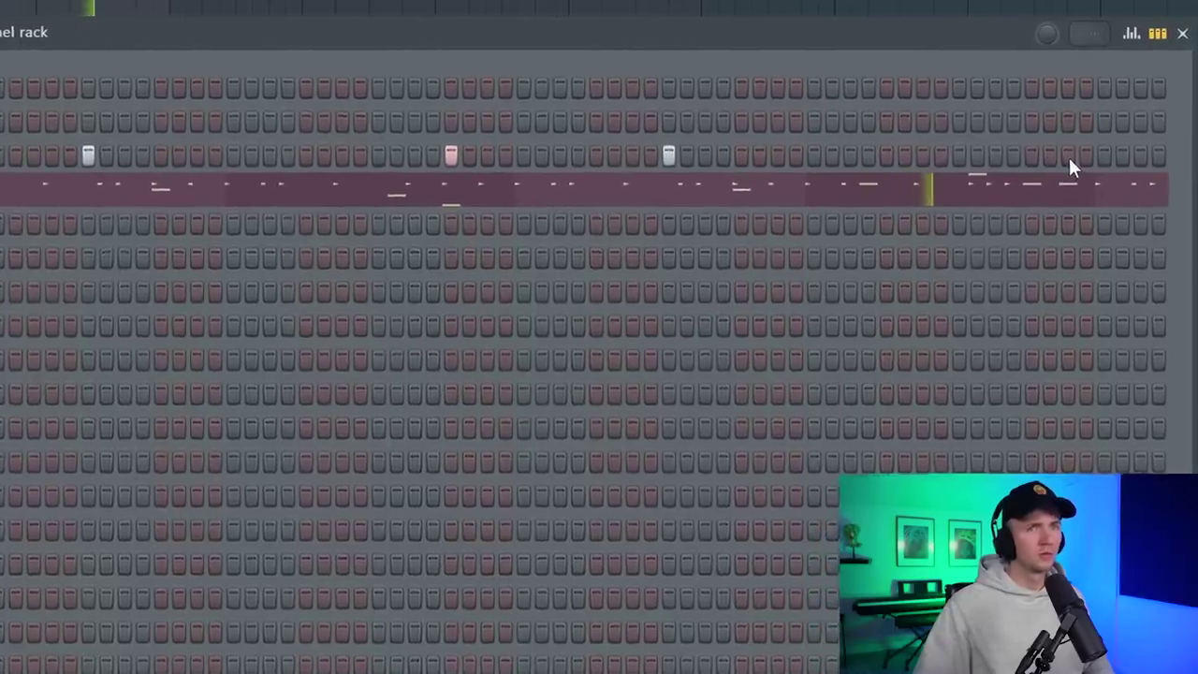
pyautogui.click(1069, 154)
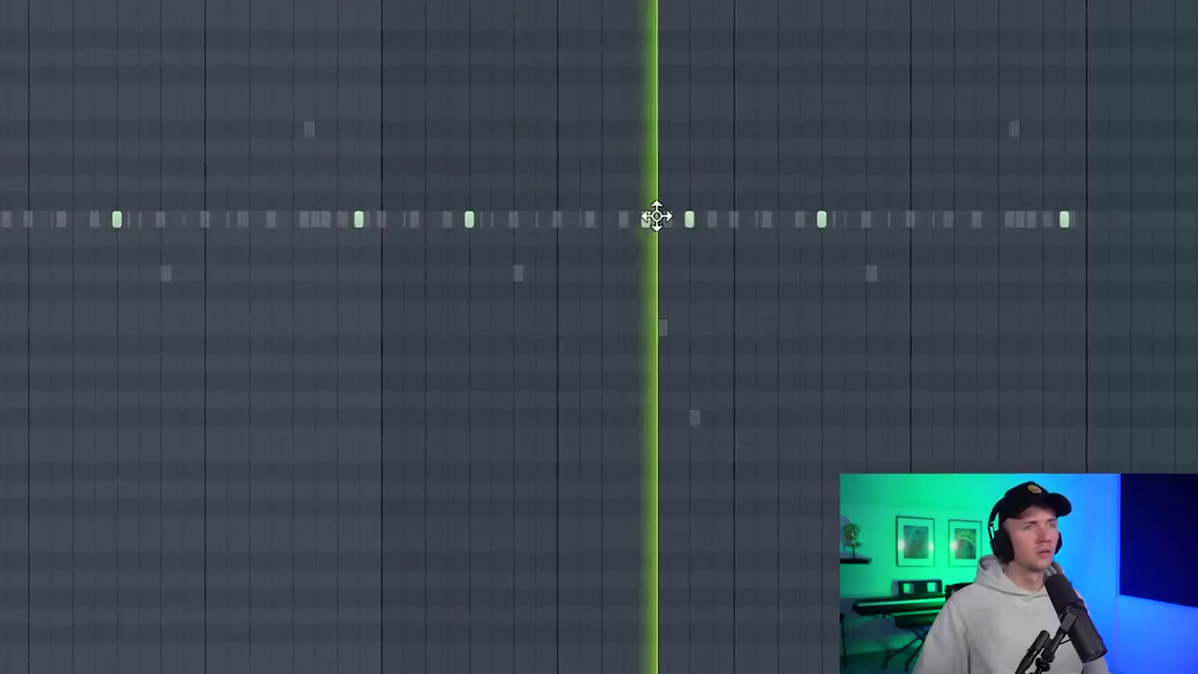
# Review the snare hits against the CS rolls and audition other CS samples in the Chaos Drum Kit.
pyautogui.scroll(2, 581, 322)
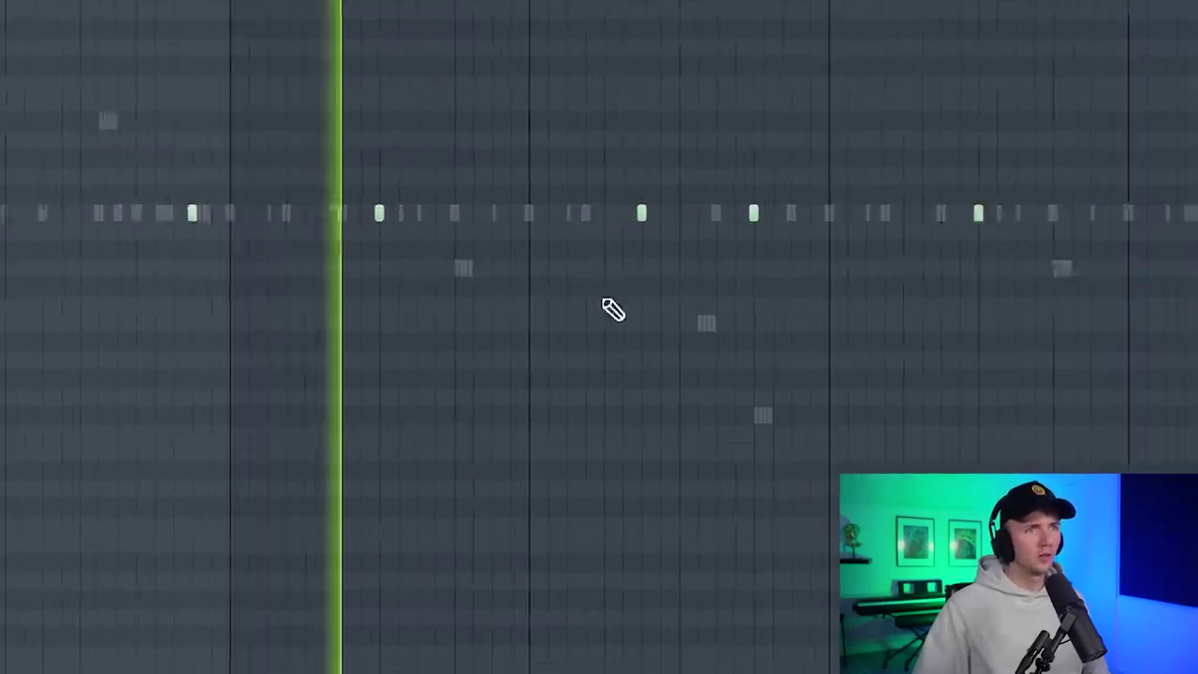
pyautogui.scroll(-1, 667, 281)
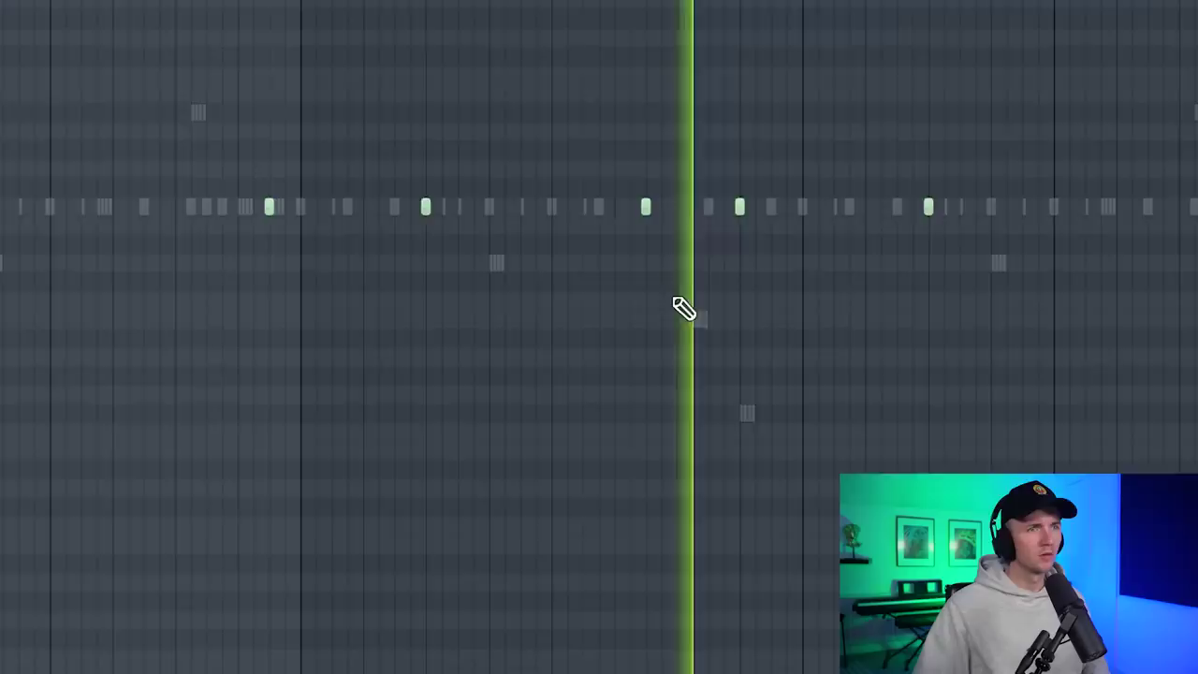
pyautogui.scroll(-1, 671, 298)
pyautogui.scroll(2, 982, 219)
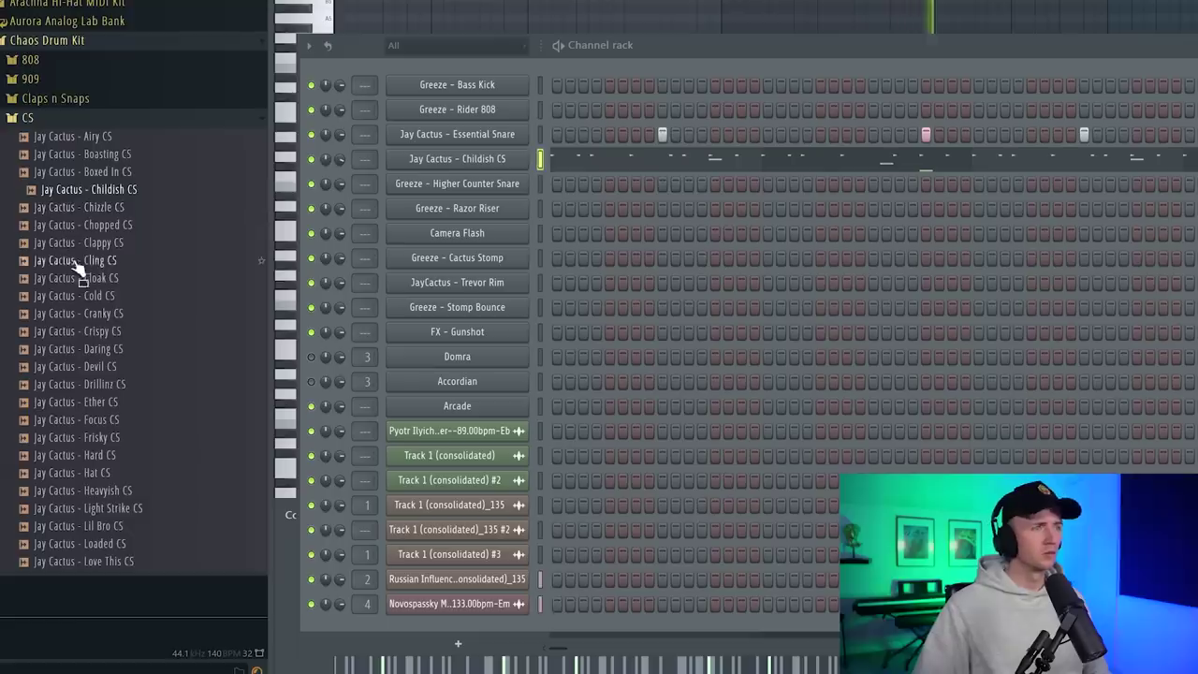
pyautogui.scroll(-2, 94, 337)
pyautogui.click(136, 353)
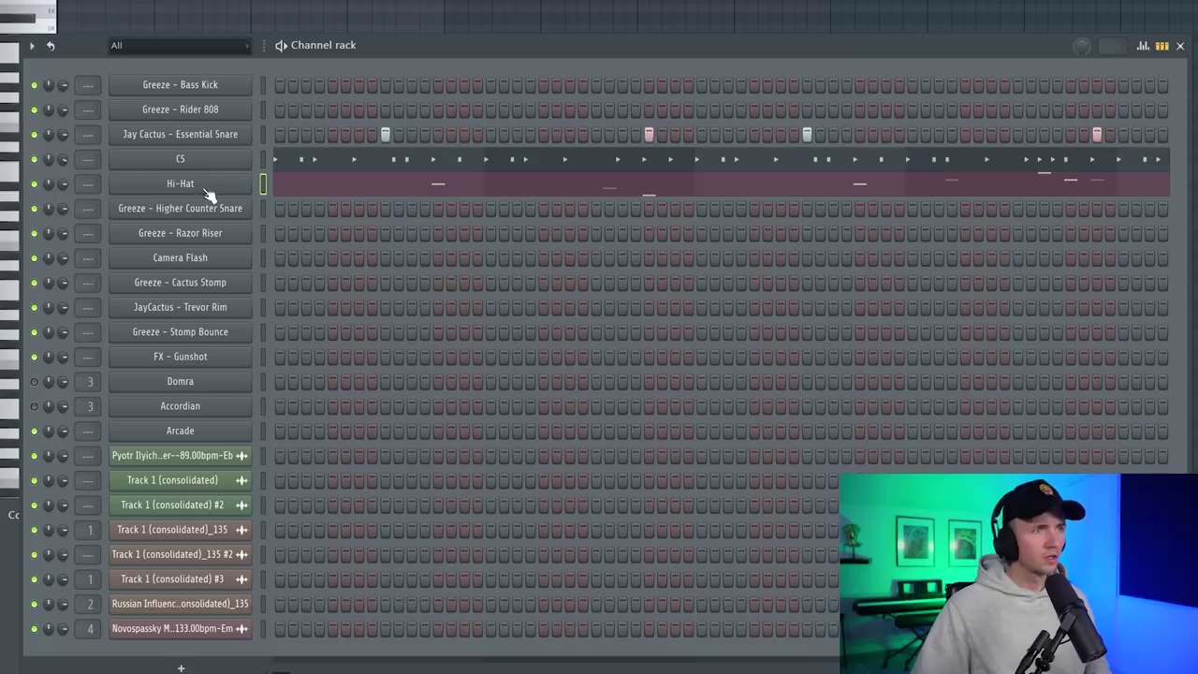
# Set Fruity delay 2 on the Hi-Hat mixer track to ping-pong feedback, lower its input and feedback volumes, and adjust the input pan.
pyautogui.click(209, 195)
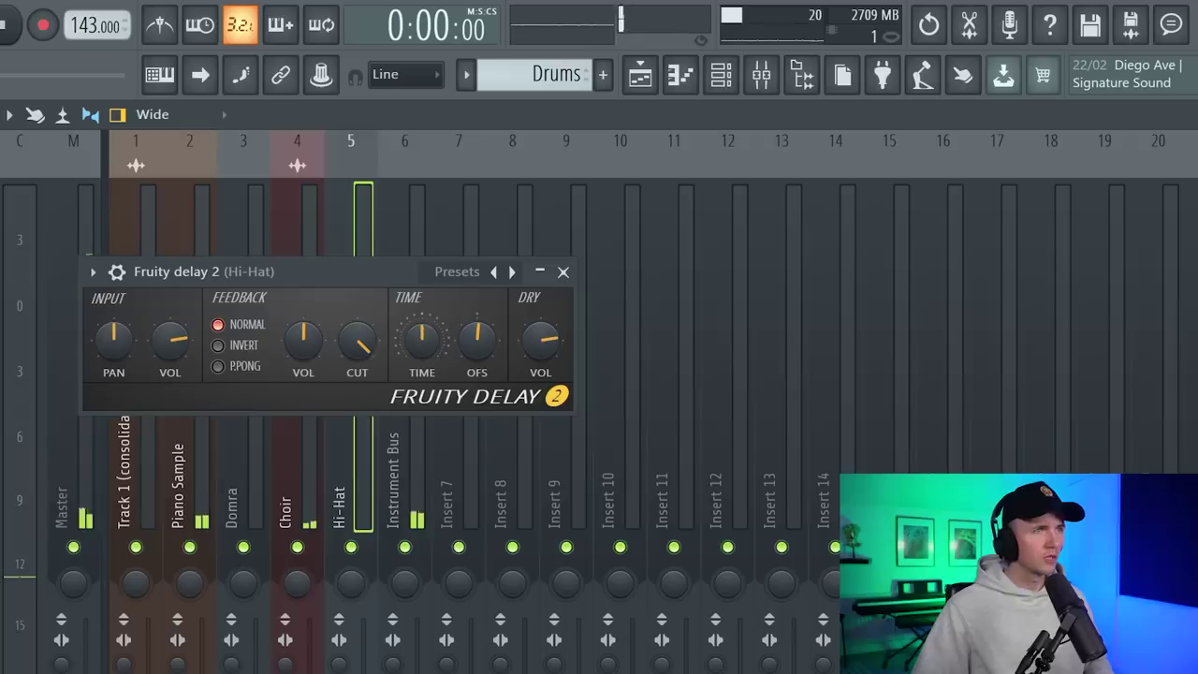
pyautogui.click(217, 366)
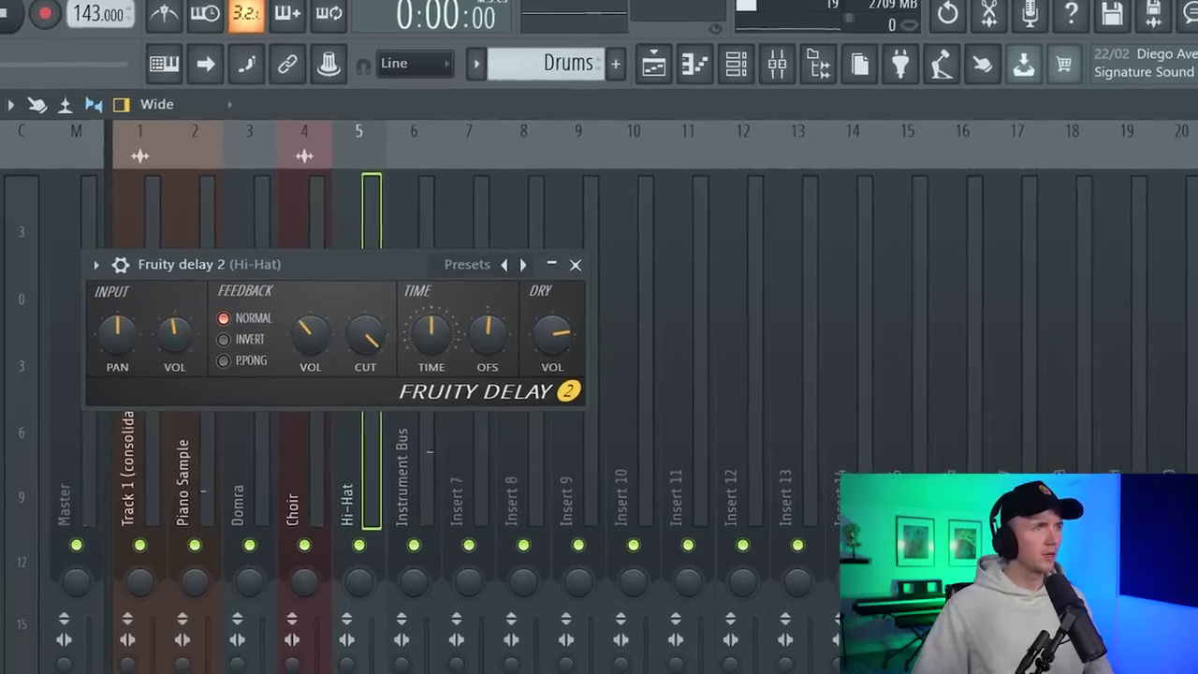
pyautogui.press('space')
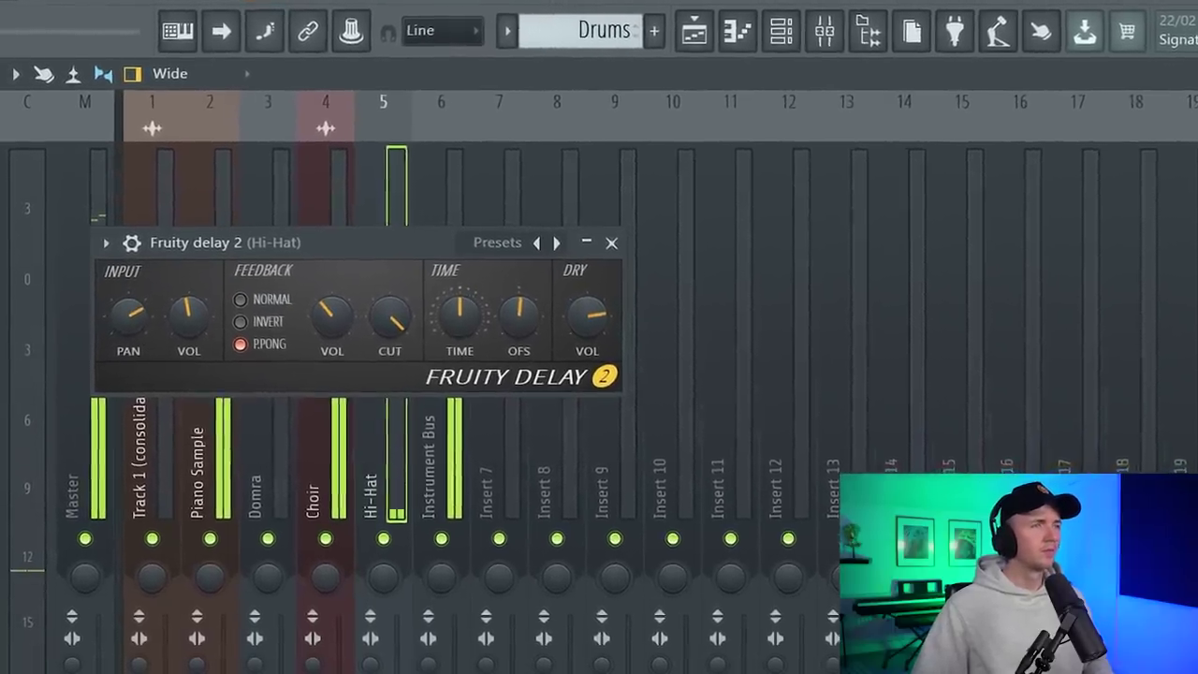
pyautogui.moveTo(129, 319); pyautogui.dragTo(129, 325)
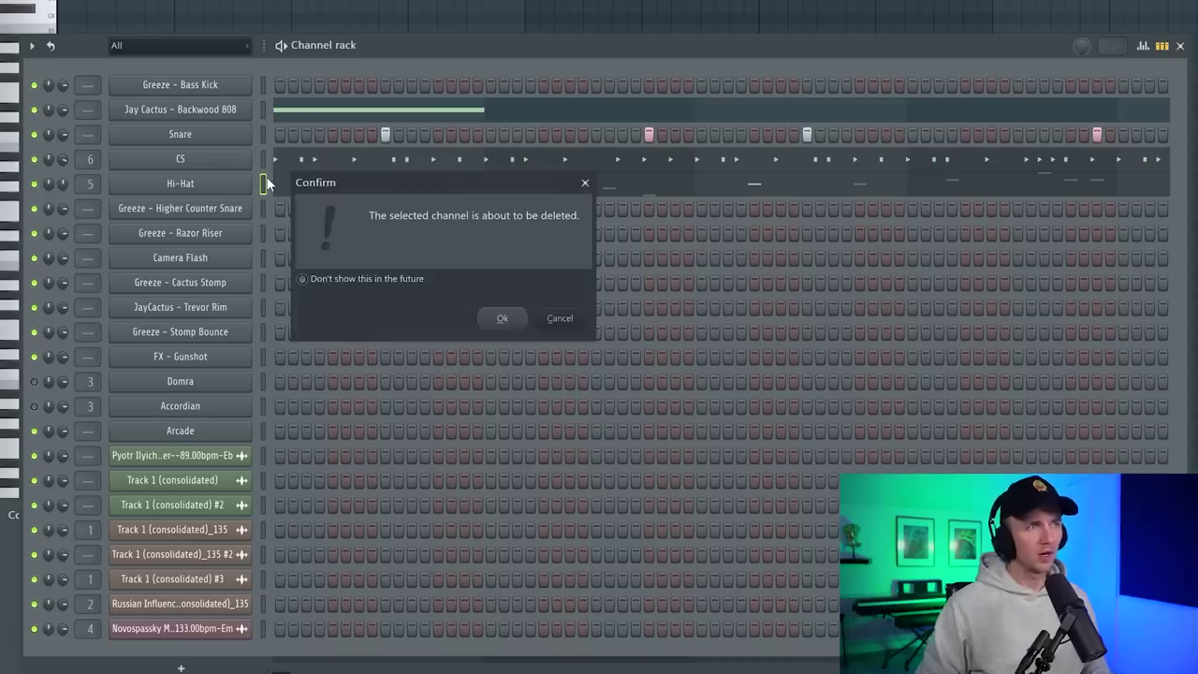
# Confirm deleting the selected channel from the channel rack.
pyautogui.press('Return')
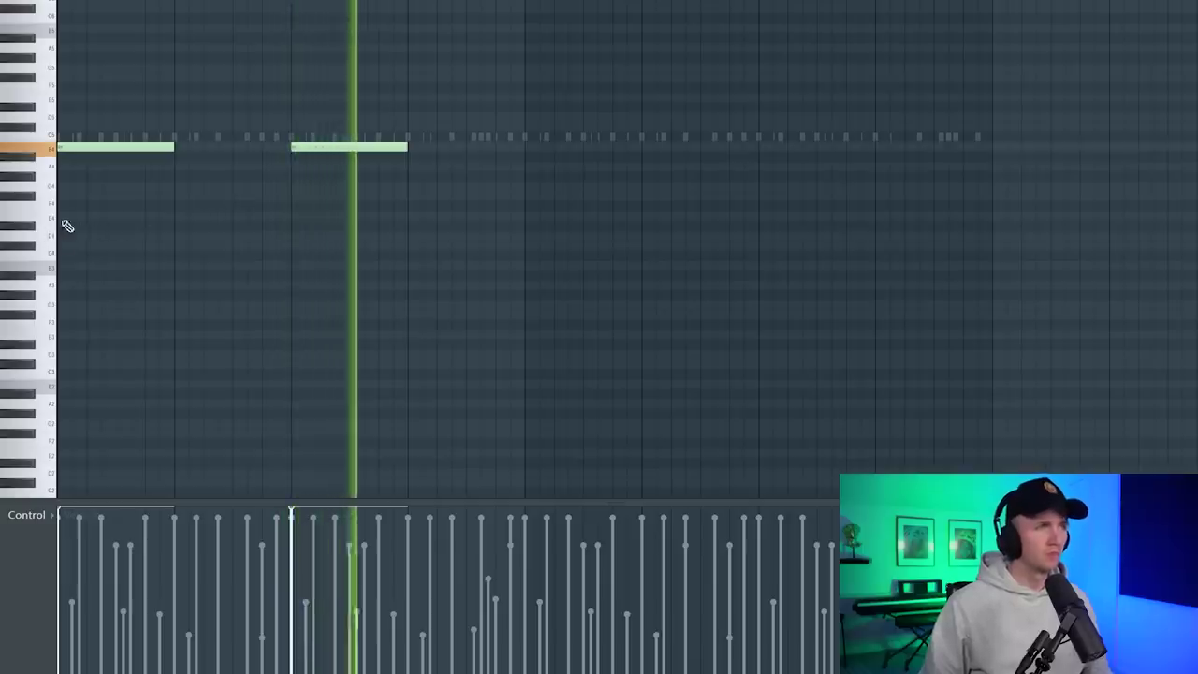
# In the 808 piano roll, shorten the C#5 note to end at bar 5 and add a one-bar B4 note after it.
pyautogui.scroll(2, 68, 226)
pyautogui.scroll(-2, 241, 208)
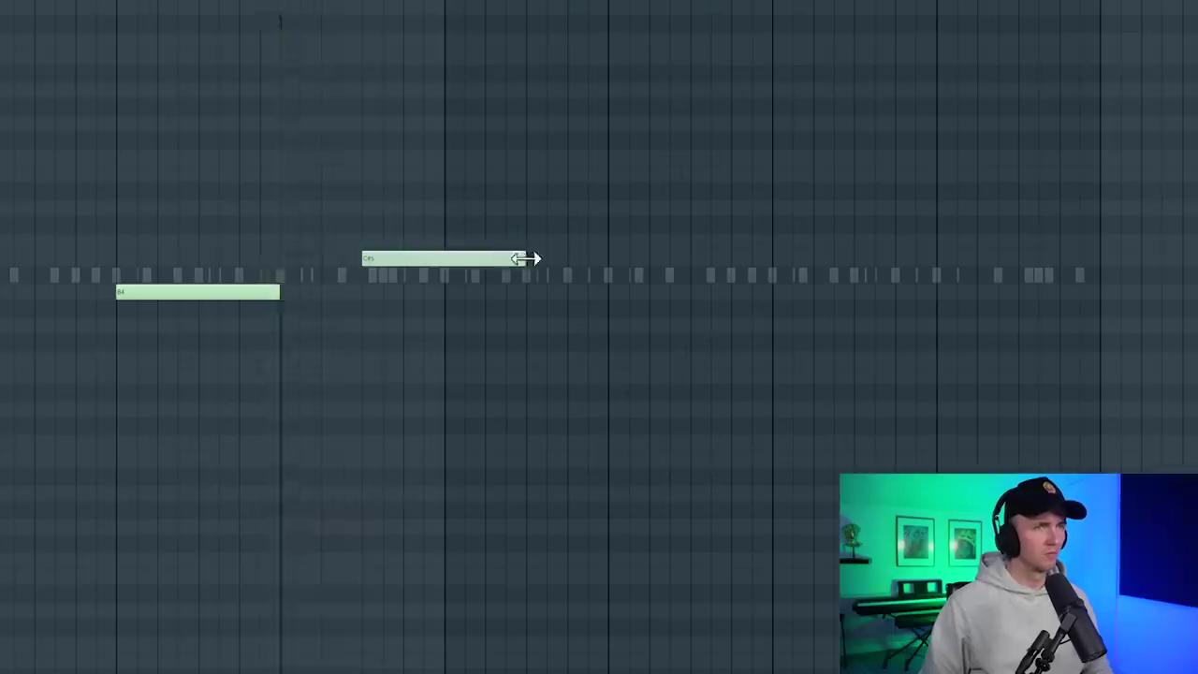
pyautogui.moveTo(532, 257); pyautogui.dragTo(460, 257)
pyautogui.click(448, 291)
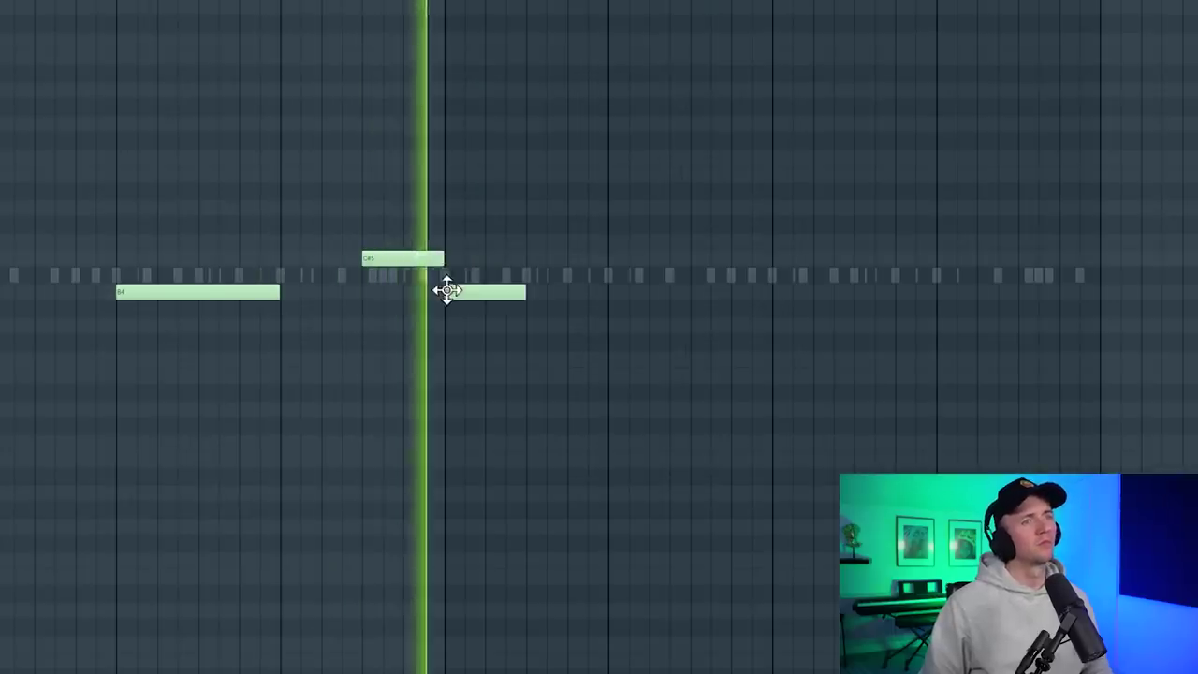
pyautogui.moveTo(534, 289); pyautogui.dragTo(604, 290)
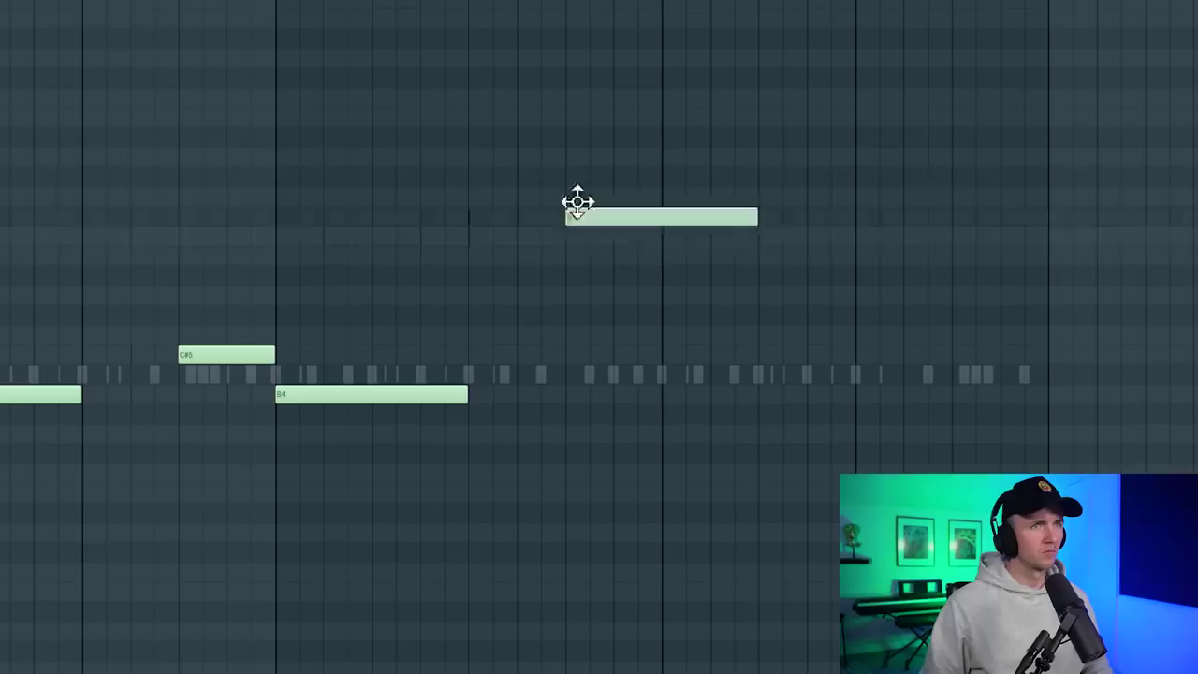
# Add a descending 808 run of short G5, F#5 and C#5 notes from mid-bar 6 into a long B4 at bar 7.
pyautogui.moveTo(532, 132); pyautogui.dragTo(538, 93)
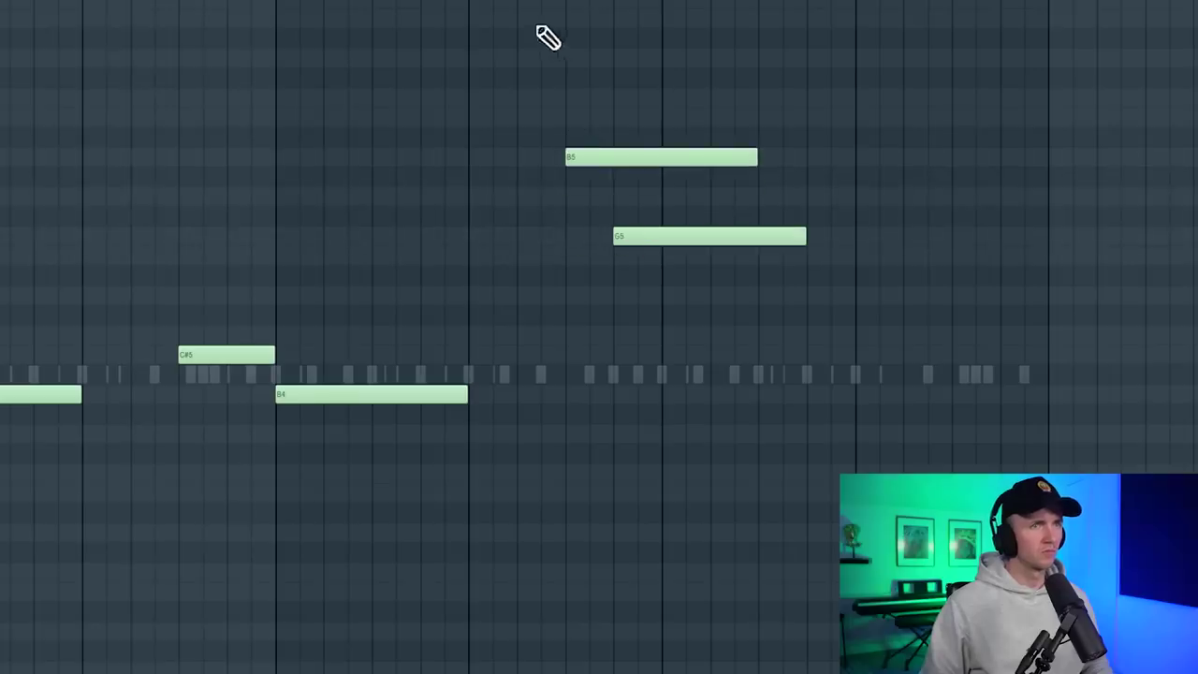
pyautogui.moveTo(632, 163); pyautogui.dragTo(612, 259)
pyautogui.moveTo(783, 256); pyautogui.dragTo(618, 281)
pyautogui.click(646, 354)
pyautogui.click(673, 394)
pyautogui.press('space')
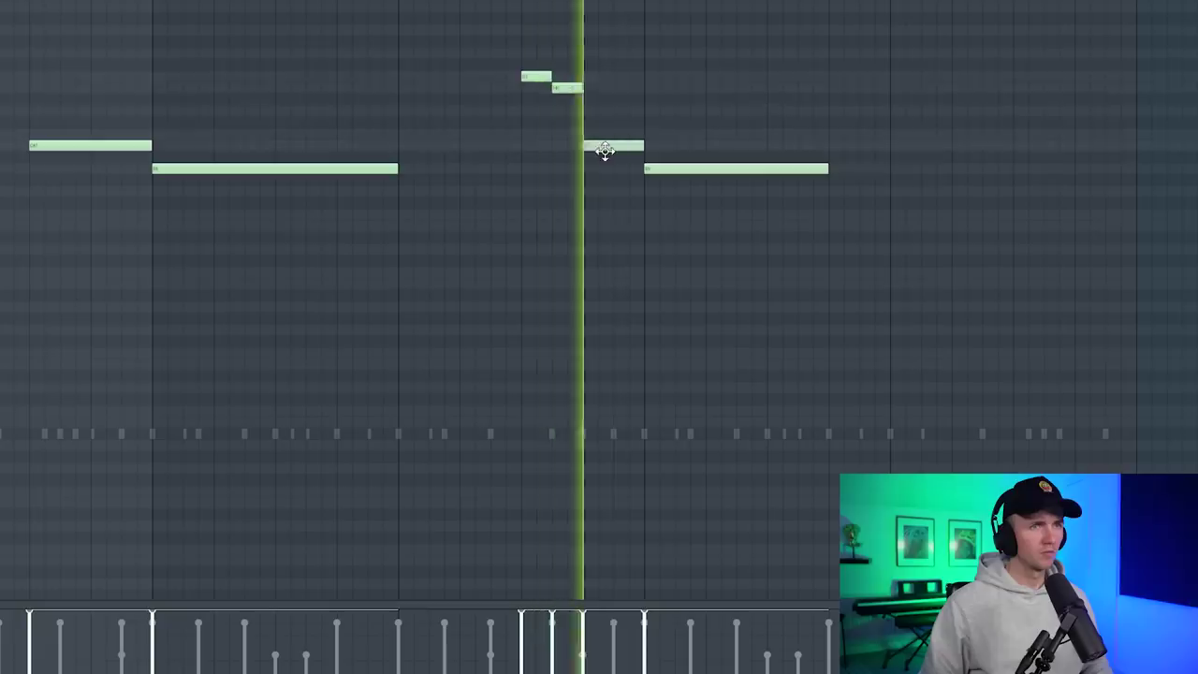
# Finish the 808 line with G4 notes filling bar 8 and short slide notes at F#4, G5, D6 and C#6.
pyautogui.scroll(3, 608, 155)
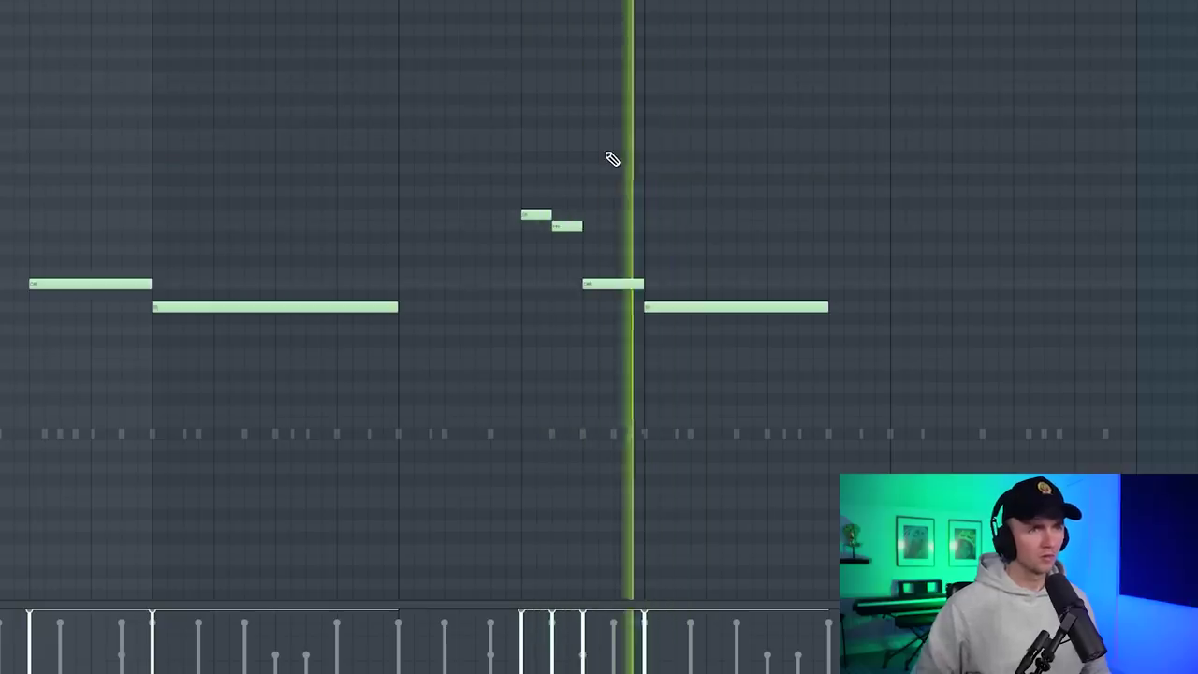
pyautogui.scroll(3, 608, 155)
pyautogui.scroll(-2, 546, 229)
pyautogui.scroll(2, 852, 242)
pyautogui.scroll(1, 666, 225)
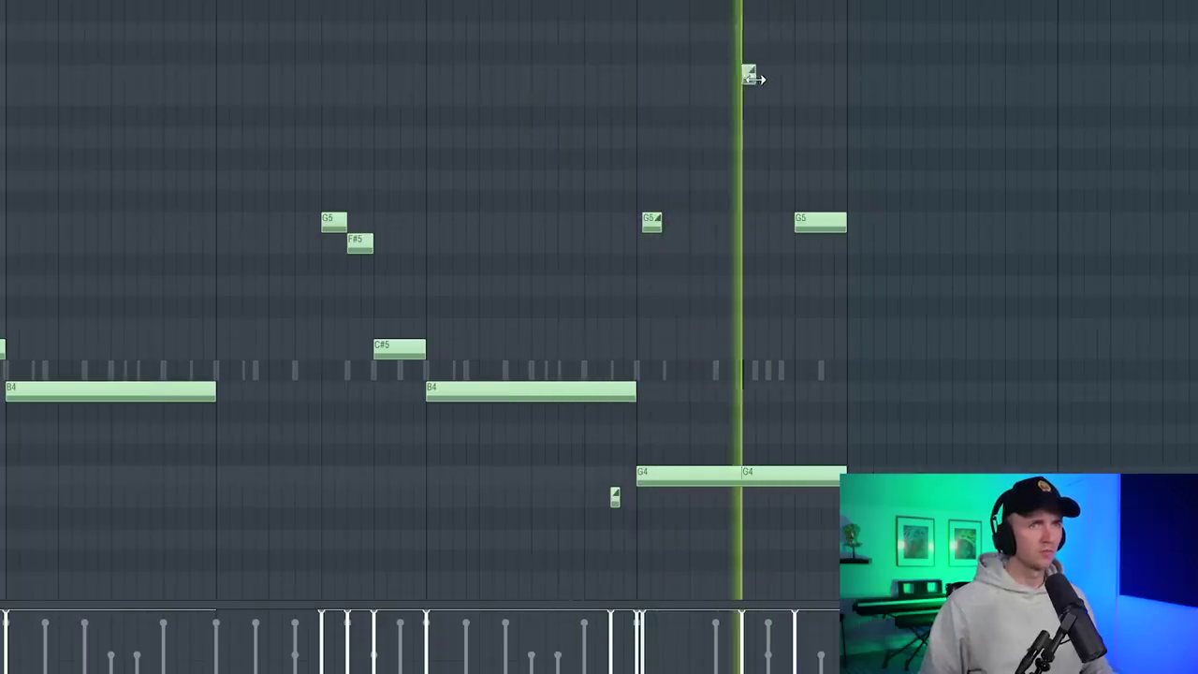
pyautogui.scroll(2, 776, 172)
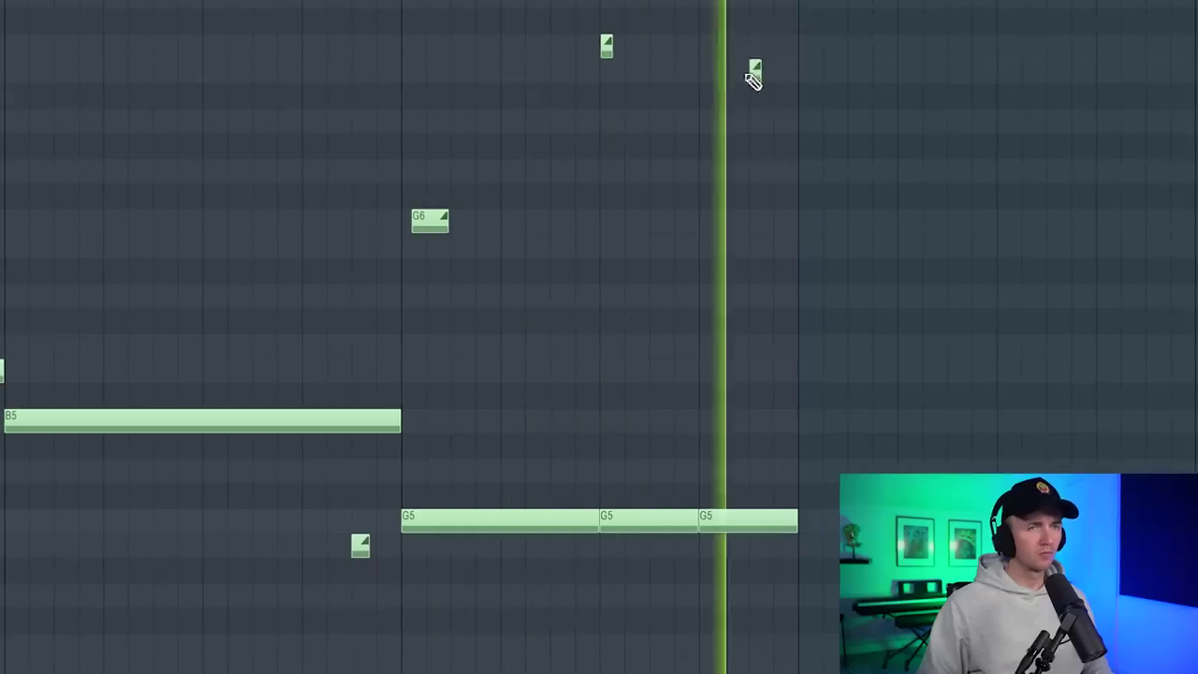
pyautogui.scroll(-3, 855, 195)
pyautogui.press('space')
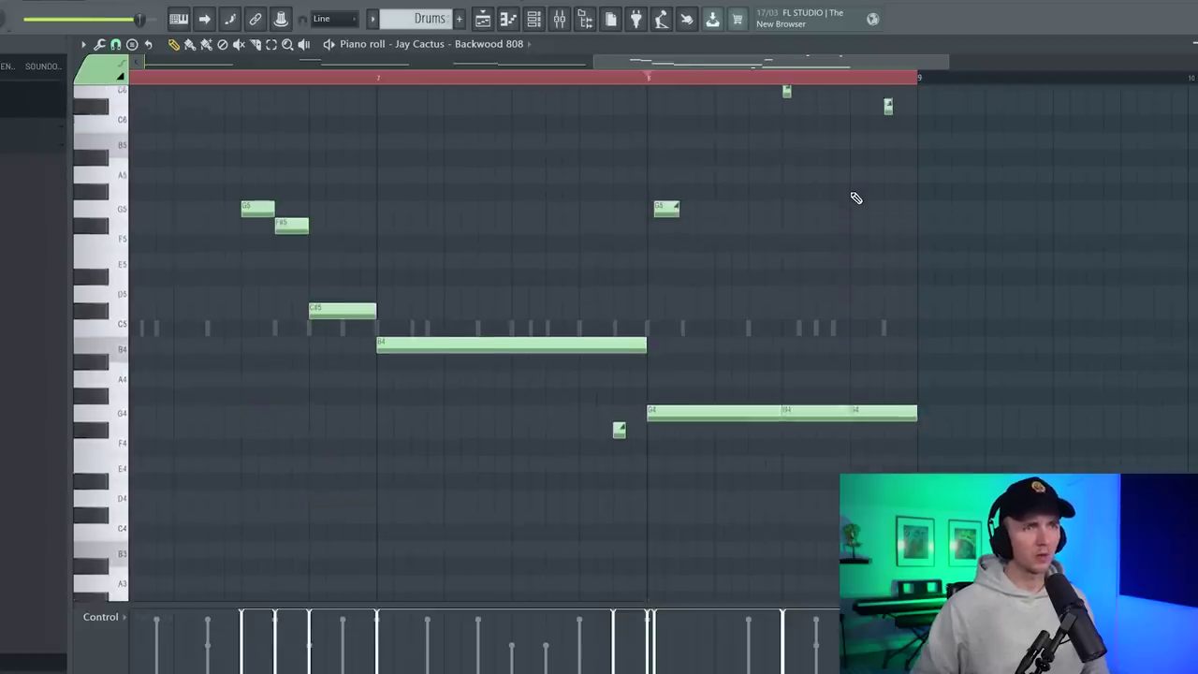
# Program the kick with short B4 notes following the 808 hits, including bars 7 and 8.
pyautogui.scroll(-2, 439, 198)
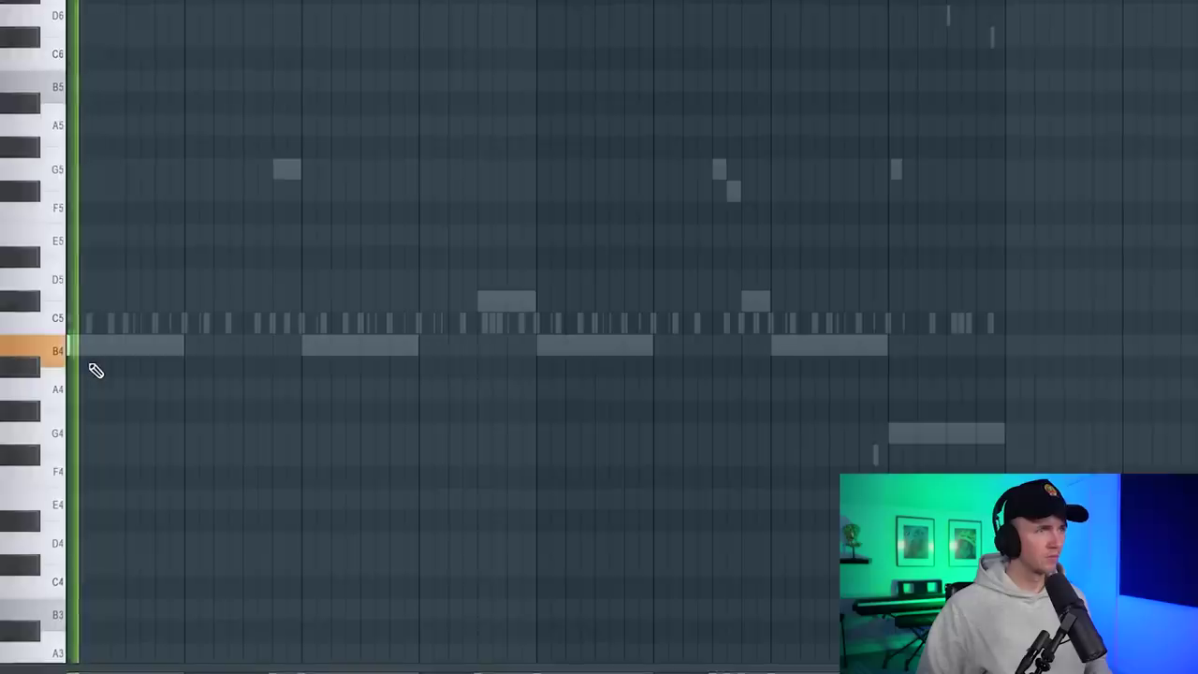
pyautogui.scroll(2, 324, 356)
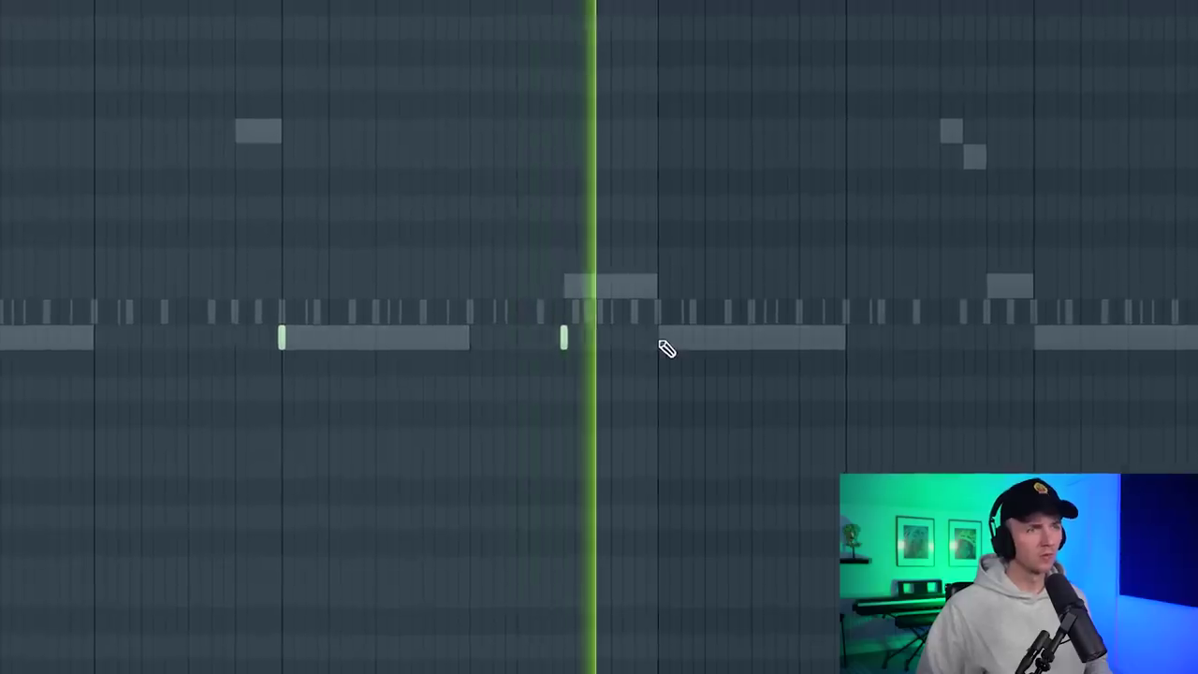
pyautogui.scroll(-2, 655, 375)
pyautogui.scroll(2, 709, 382)
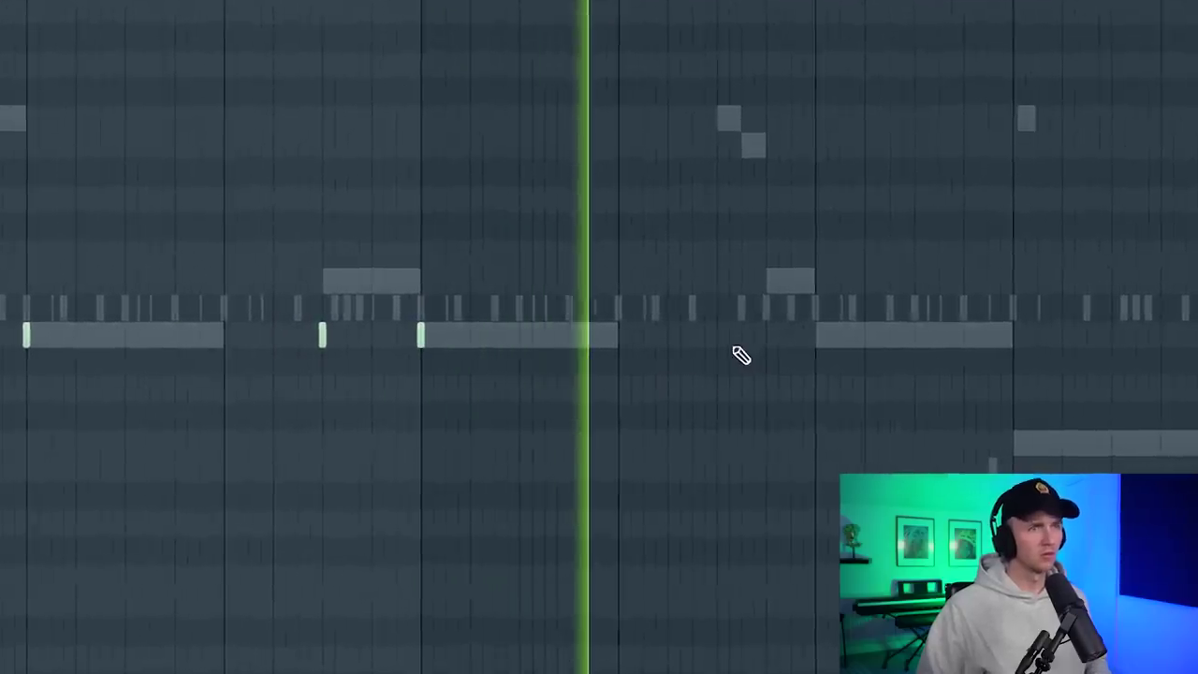
pyautogui.click(820, 334)
pyautogui.click(895, 335)
pyautogui.click(1035, 334)
pyautogui.click(1139, 334)
pyautogui.scroll(-3, 447, 465)
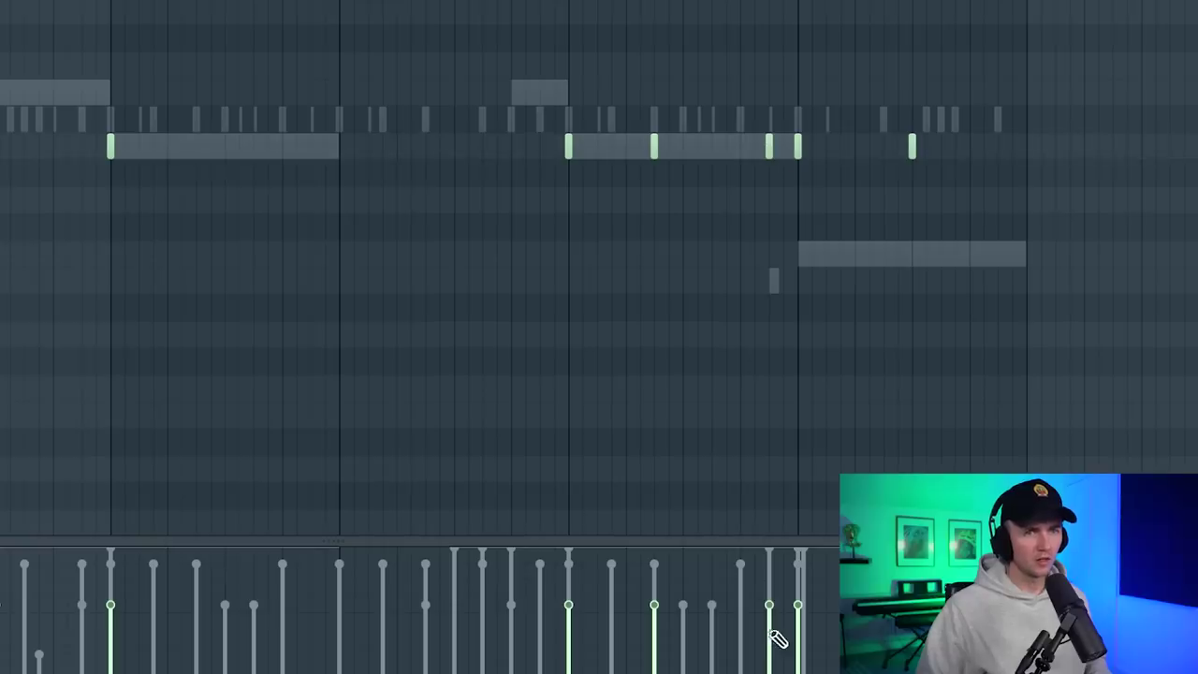
pyautogui.scroll(-2, 447, 69)
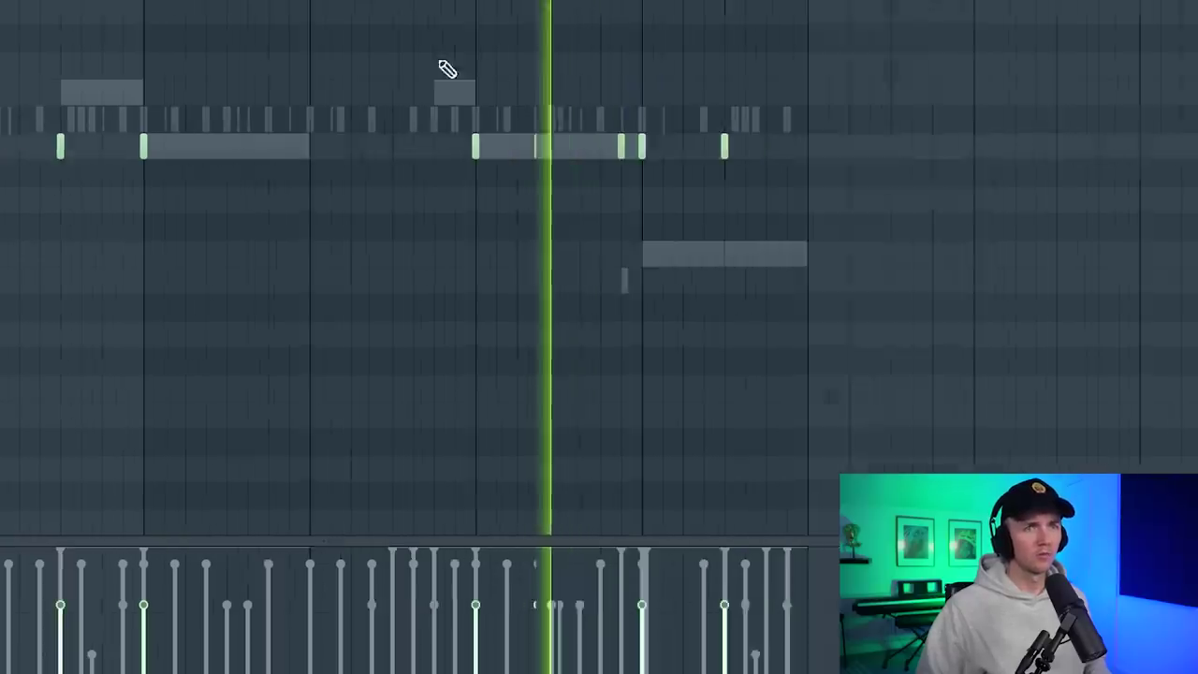
# Add a Jay Cactus perc sample as a new channel and draw C5 hits over bars 1 and 2 with varied, lowered velocities.
pyautogui.scroll(4, 634, 271)
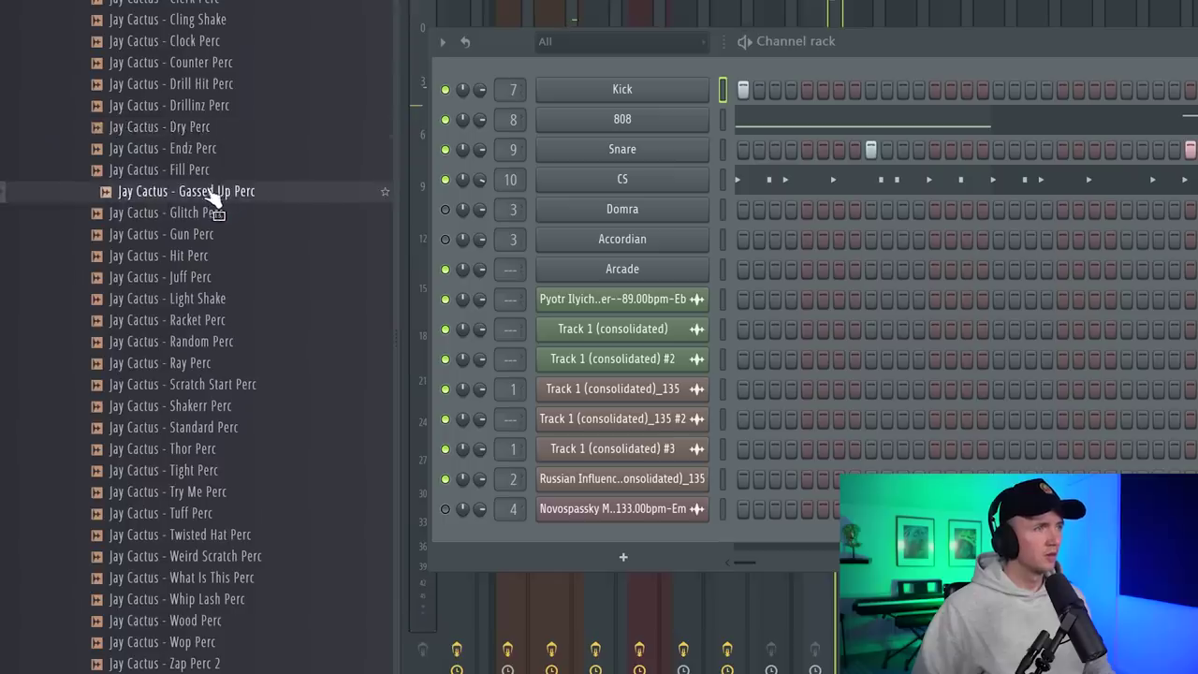
pyautogui.moveTo(213, 198); pyautogui.dragTo(709, 229)
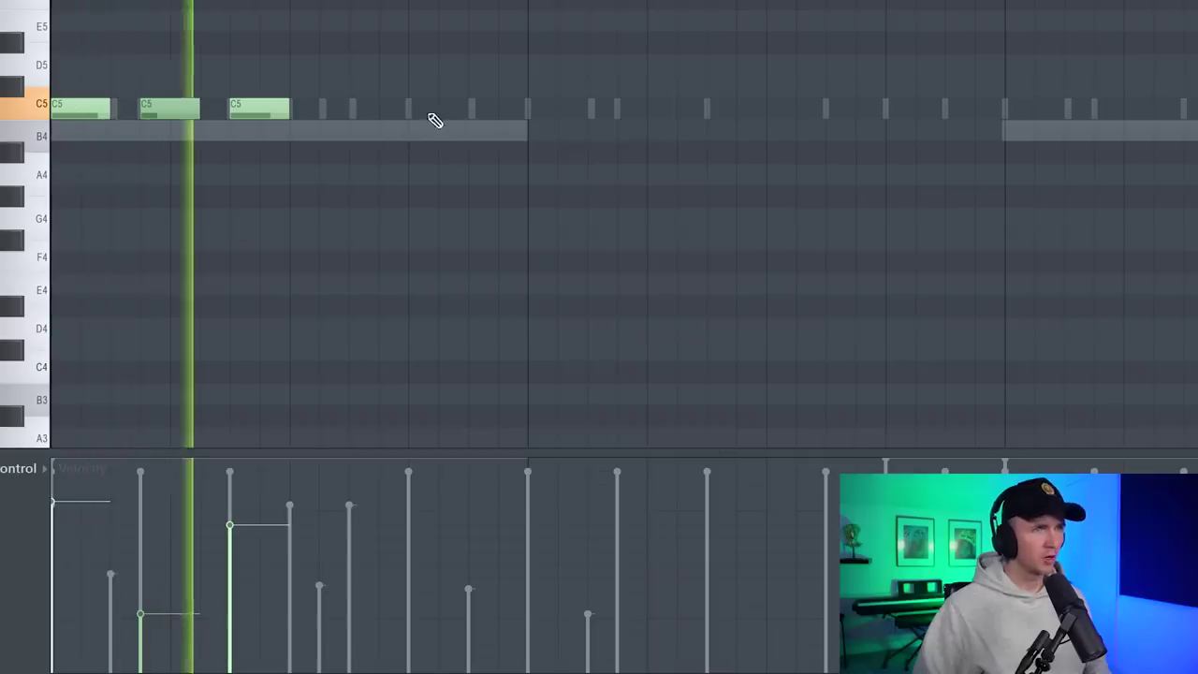
pyautogui.click(415, 108)
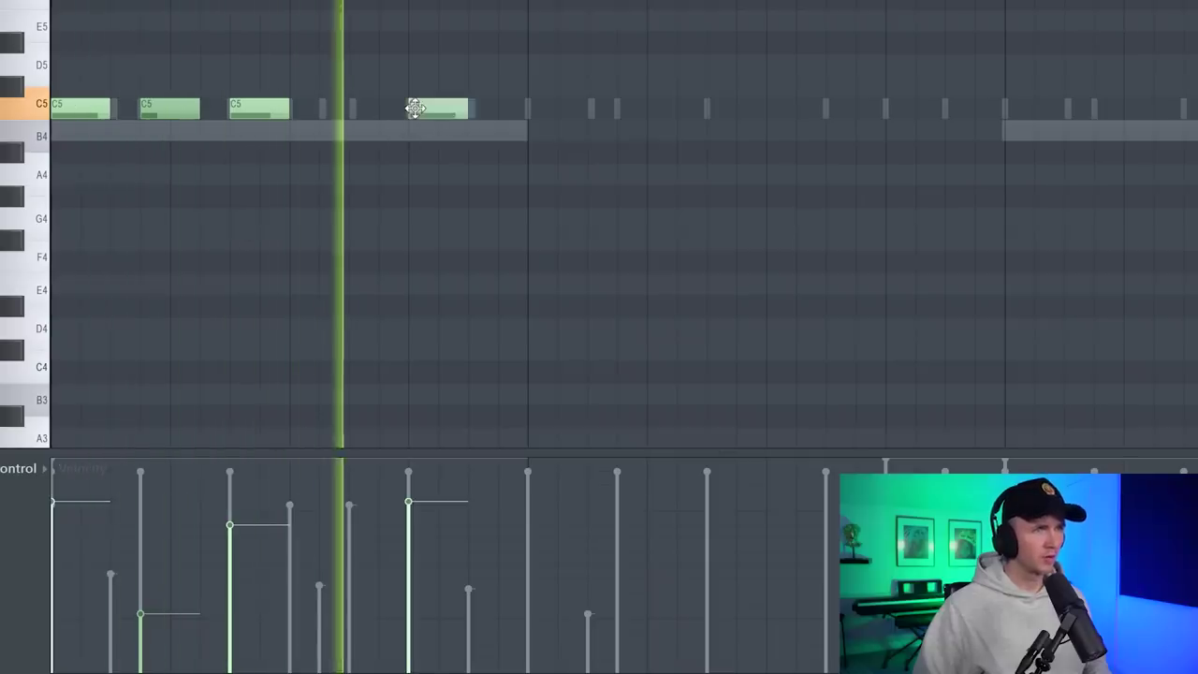
pyautogui.click(650, 108)
pyautogui.moveTo(1059, 63); pyautogui.dragTo(420, 187)
pyautogui.moveTo(395, 545); pyautogui.dragTo(866, 662)
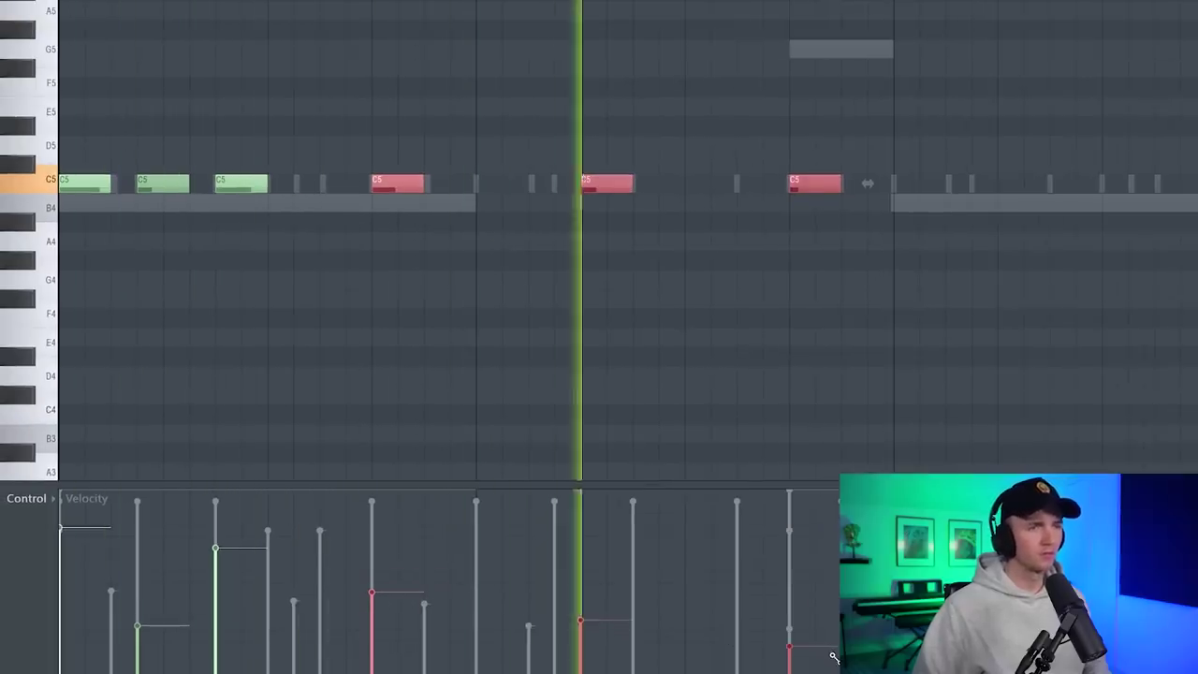
# Place the Jay Cactus - Shots Perc Fill sample in the playlist alongside the Drums pattern.
pyautogui.scroll(-5, 648, 329)
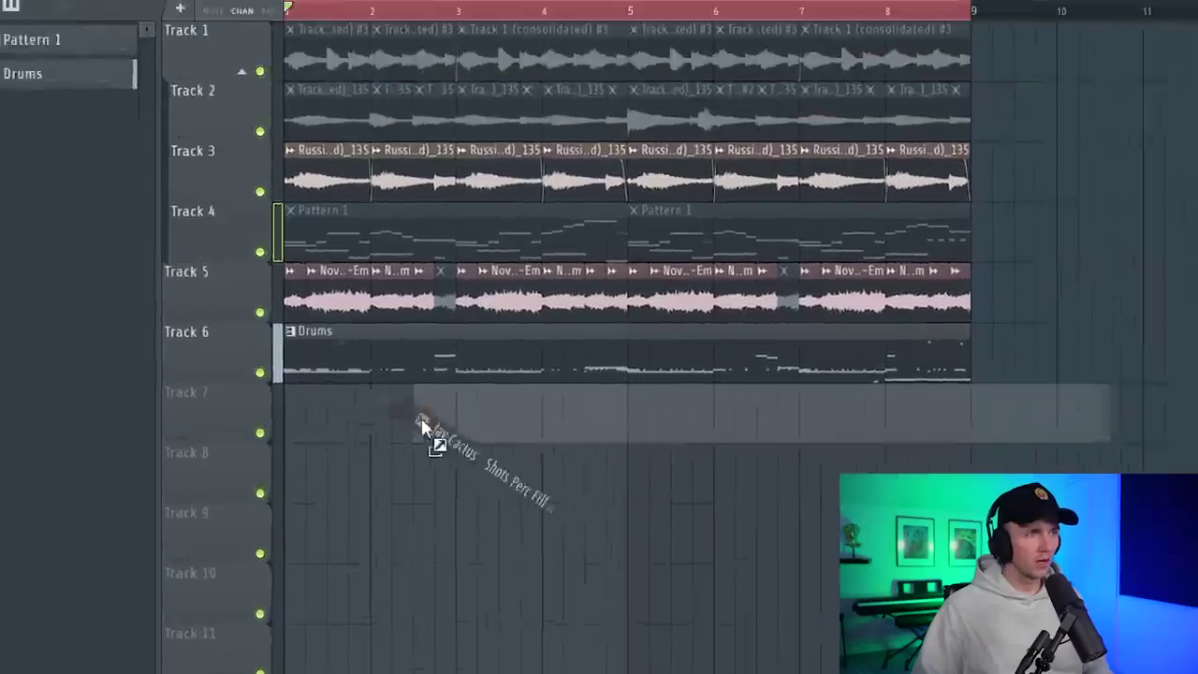
pyautogui.moveTo(421, 418); pyautogui.dragTo(371, 412)
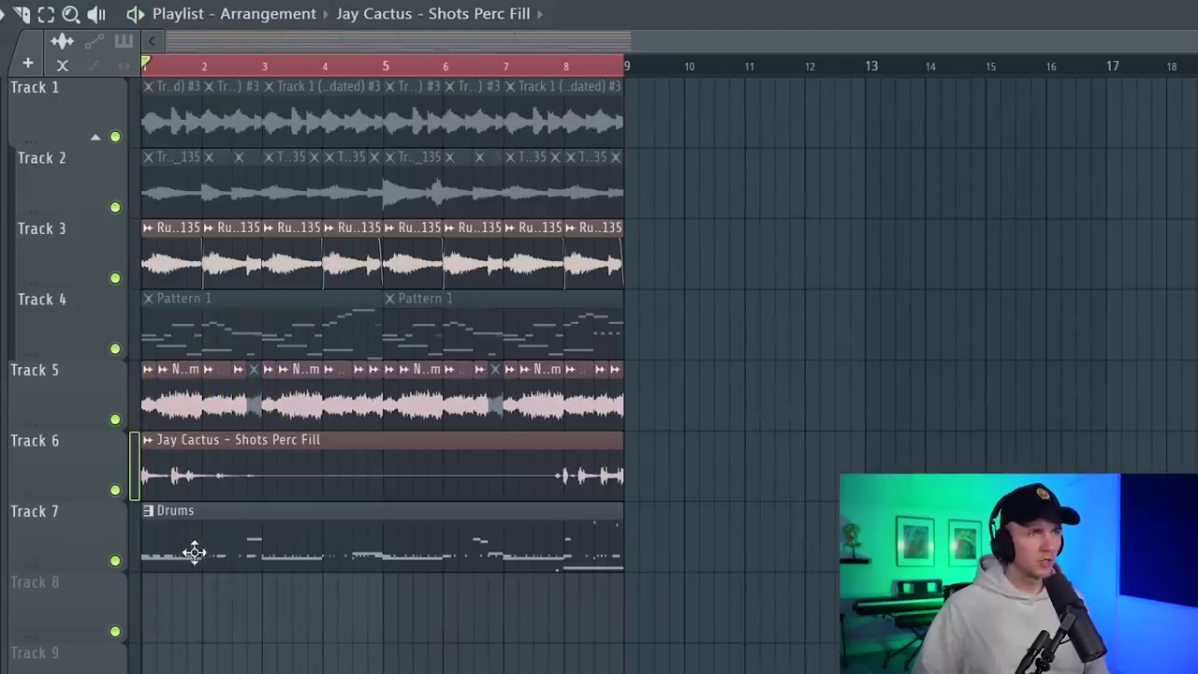
# Split the Drums pattern by channel so each drum gets its own clip and track.
pyautogui.click(194, 552)
pyautogui.click(236, 37)
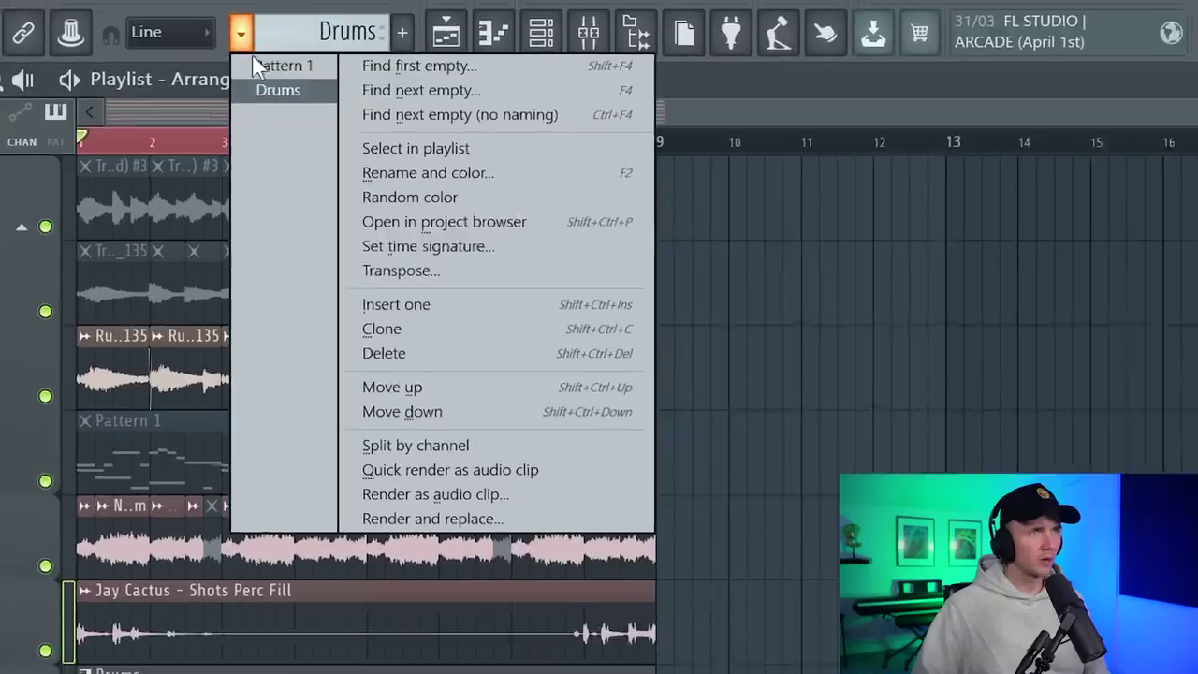
pyautogui.click(524, 463)
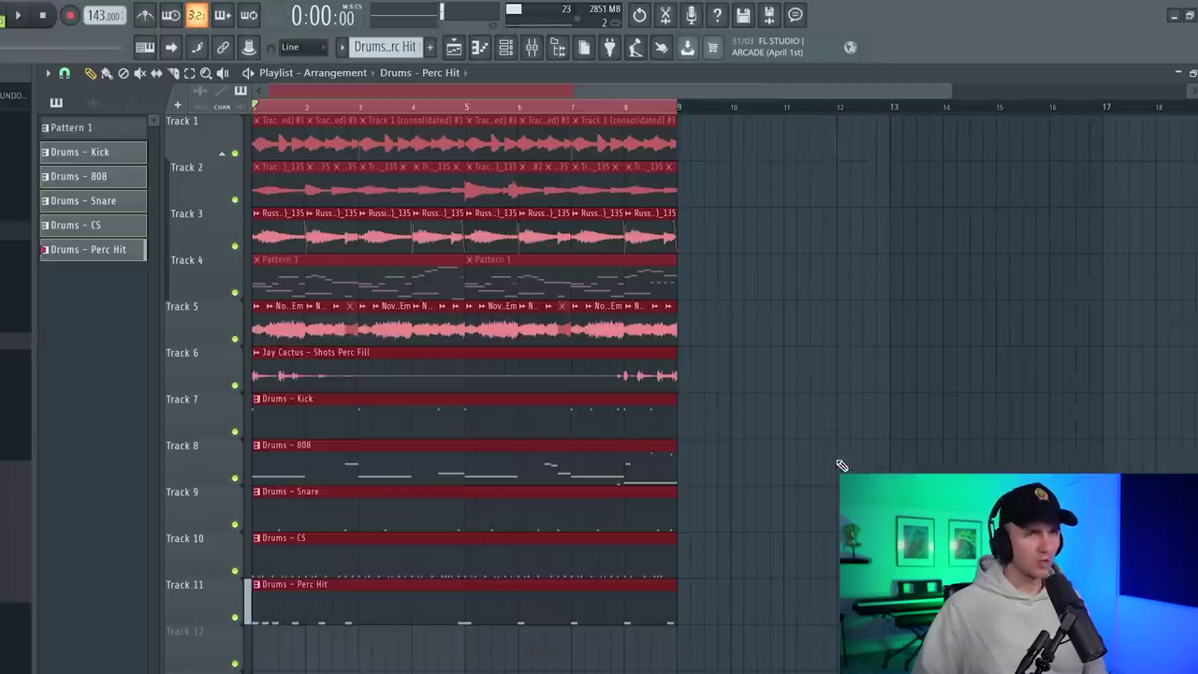
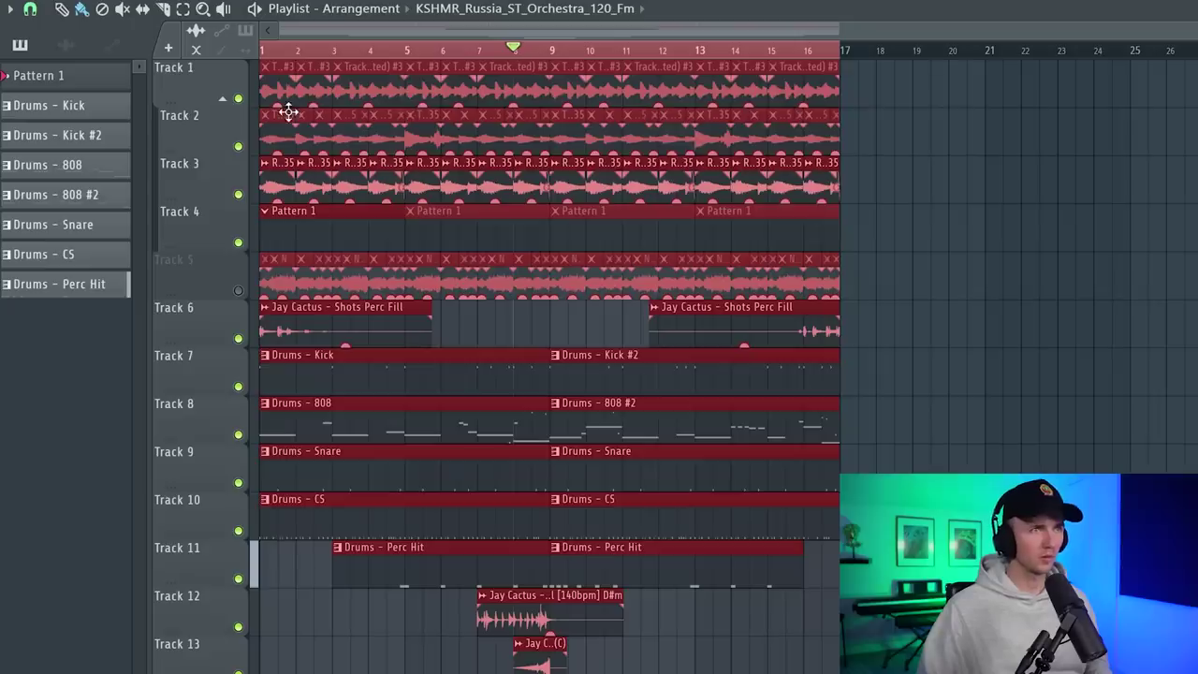
# Duplicate the whole 16-bar arrangement so the copy fills bars 17 to 32.
pyautogui.moveTo(1193, 463); pyautogui.dragTo(855, 162)
pyautogui.scroll(-2, 855, 162)
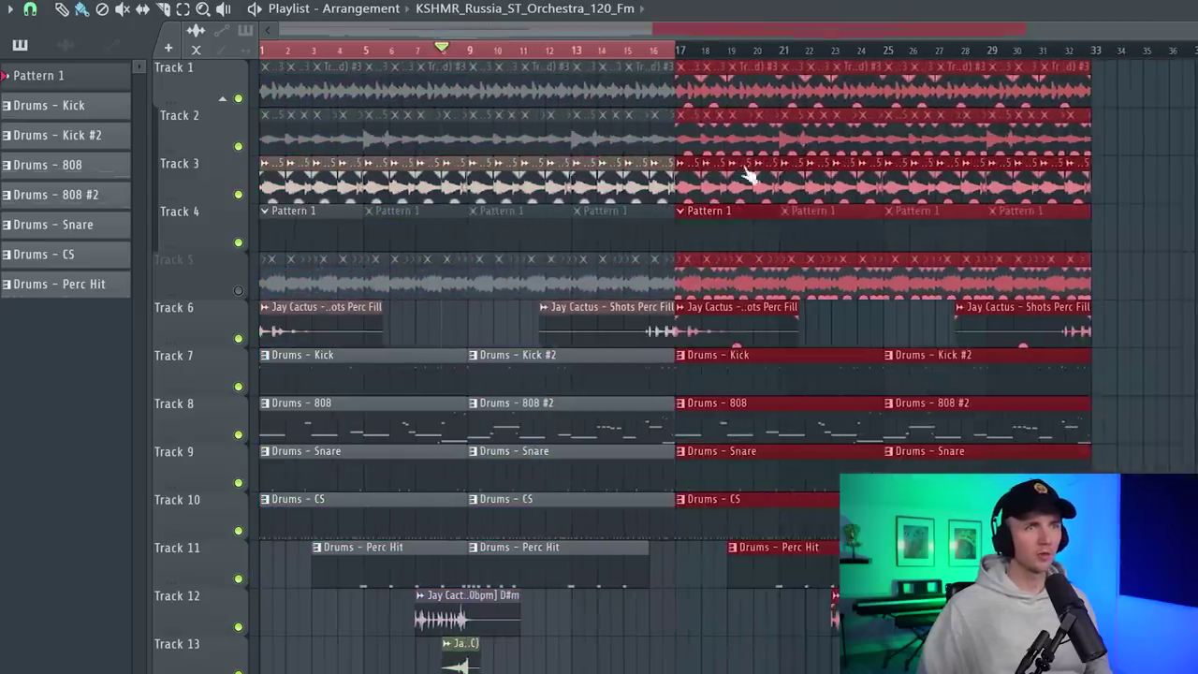
pyautogui.scroll(3, 309, 303)
# Delete the perc fill and drum clips on tracks 6 to 11 from bars 1 to 8 to form an intro.
pyautogui.moveTo(310, 302); pyautogui.dragTo(505, 660)
pyautogui.press('Delete')
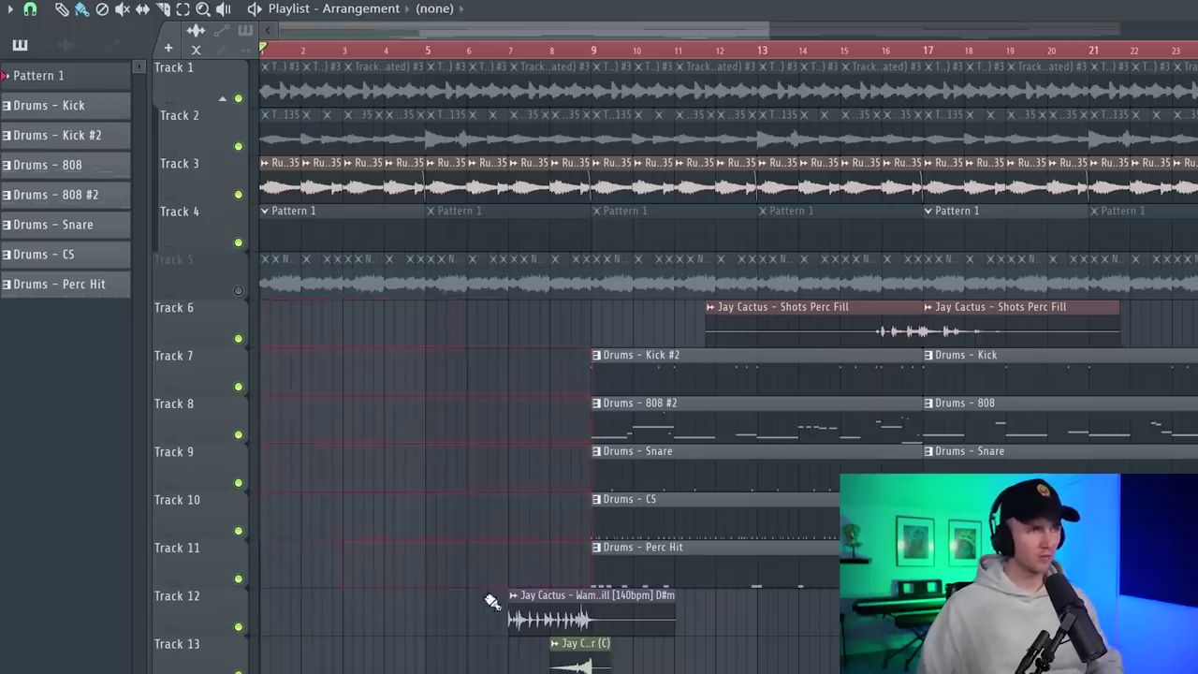
pyautogui.press('space')
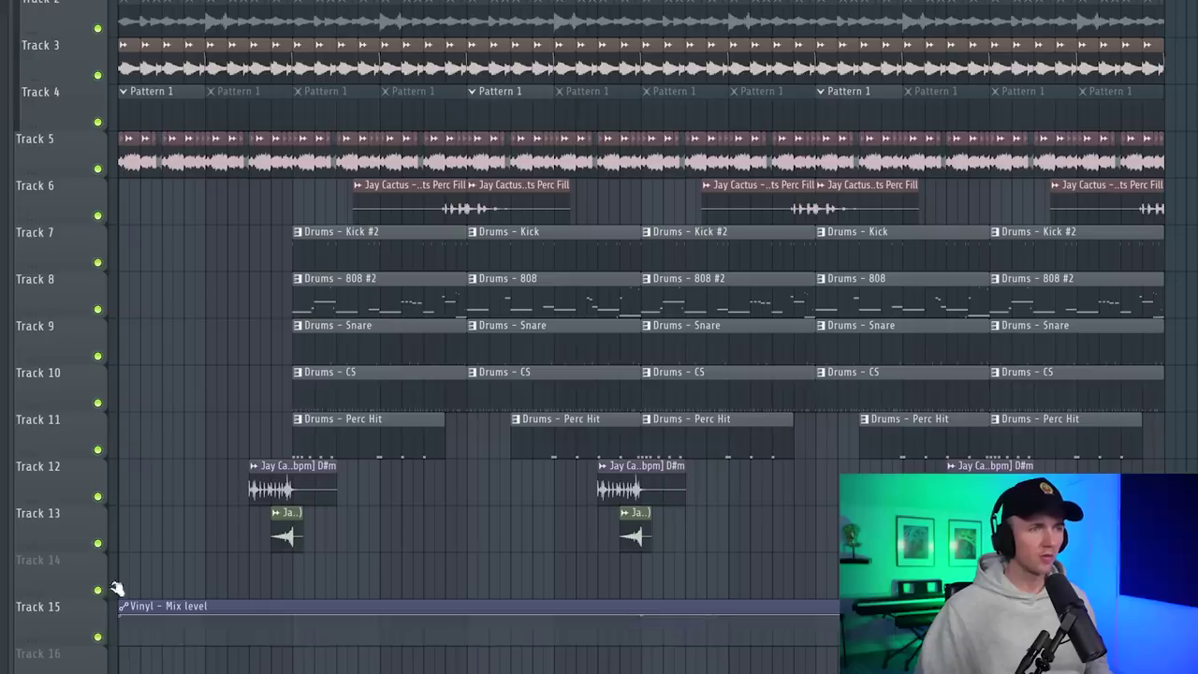
# Curve the Vinyl - Mix level automation down to its minimum at bar 9 and chop the intro CS clips into short slices from bar 5.
pyautogui.moveTo(255, 615); pyautogui.dragTo(255, 645)
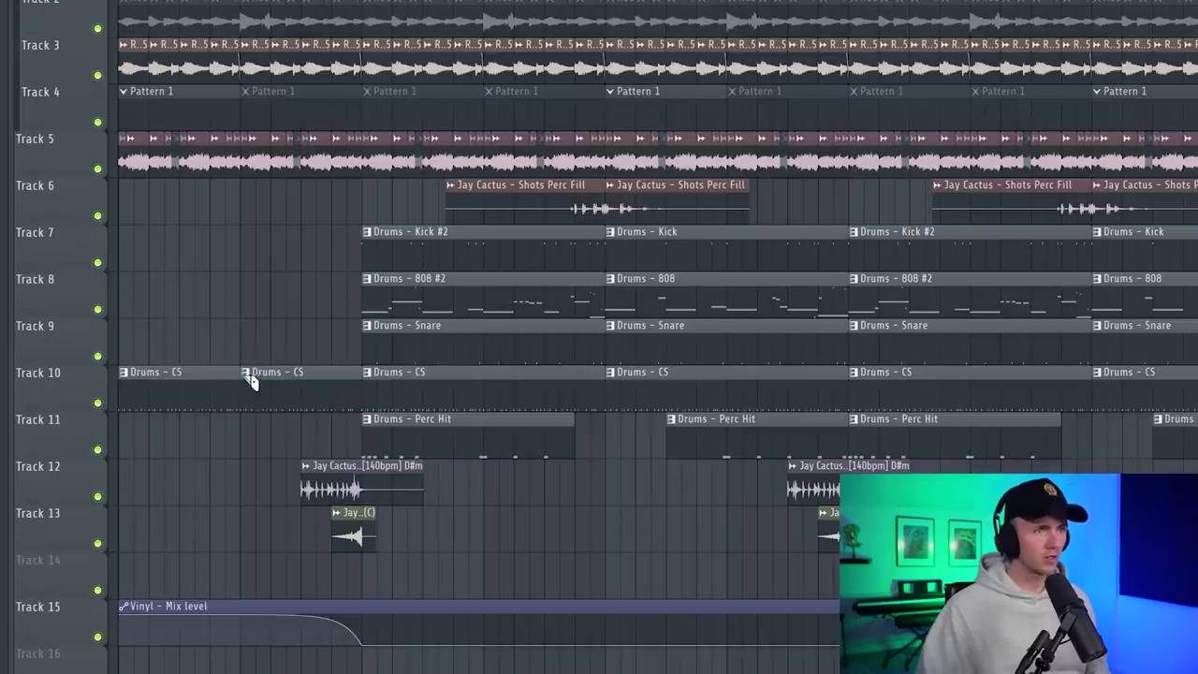
pyautogui.keyDown('ctrl'); pyautogui.scroll(4, 262, 407); pyautogui.keyUp('ctrl')
pyautogui.press('space')
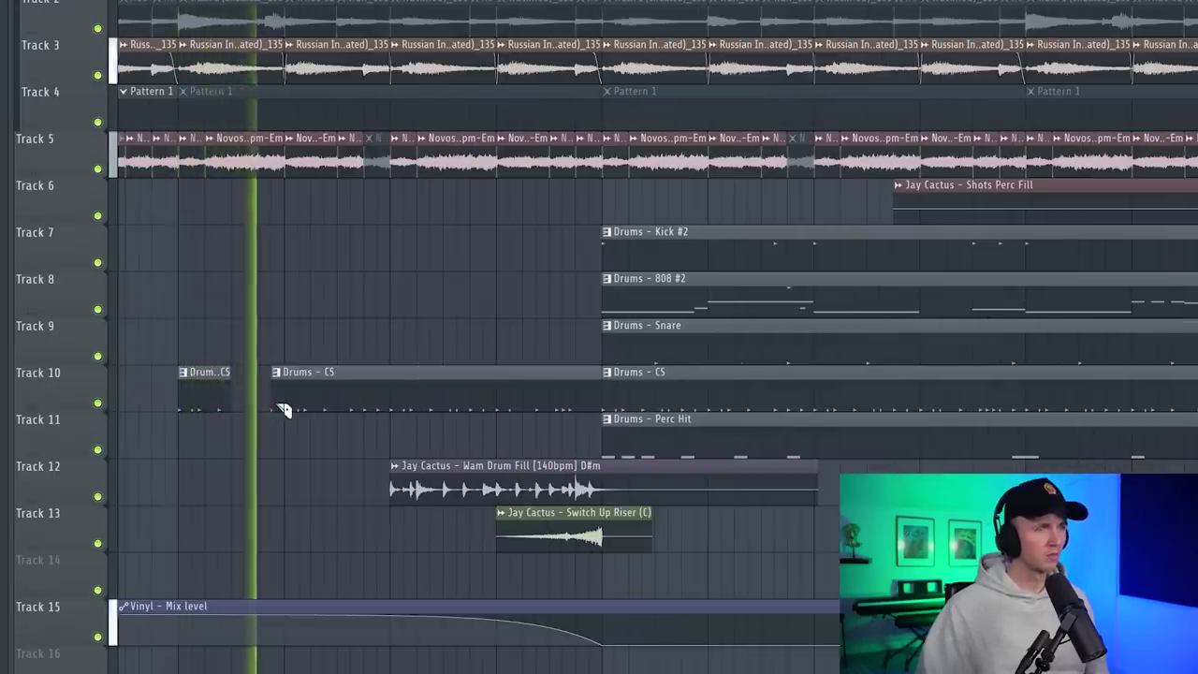
pyautogui.moveTo(347, 409); pyautogui.dragTo(388, 409)
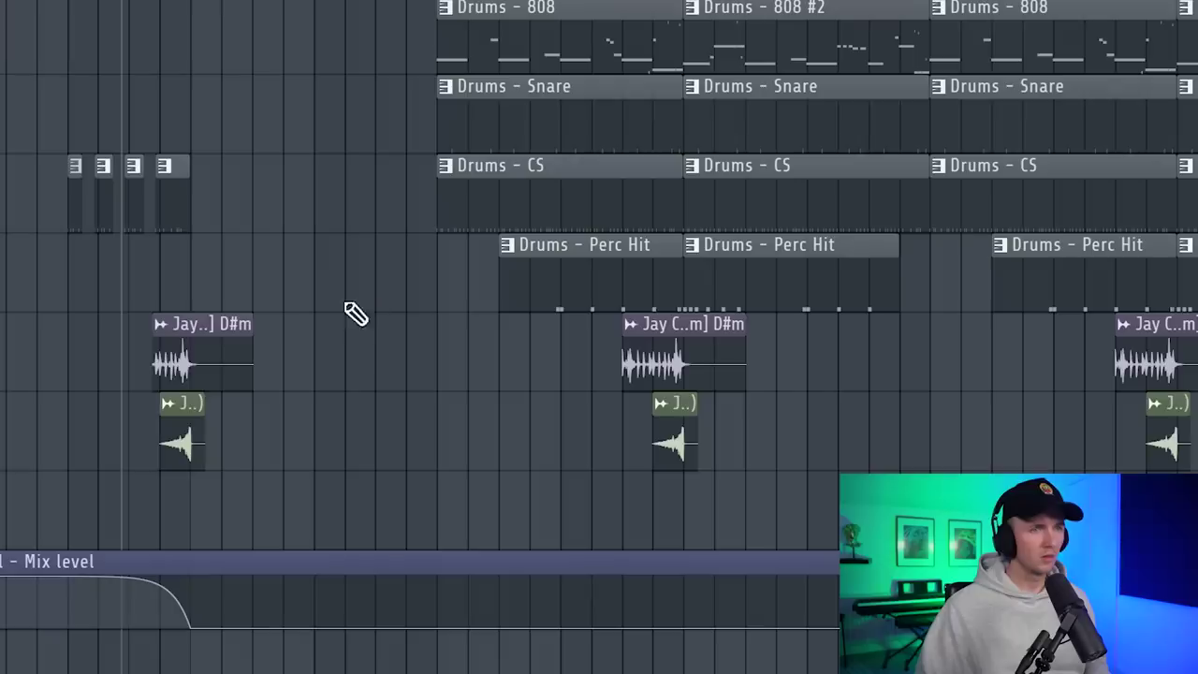
# Remove the Wam Drum Fill and Switch Up Riser clips from the end of the intro.
pyautogui.rightClick(220, 365)
pyautogui.rightClick(187, 431)
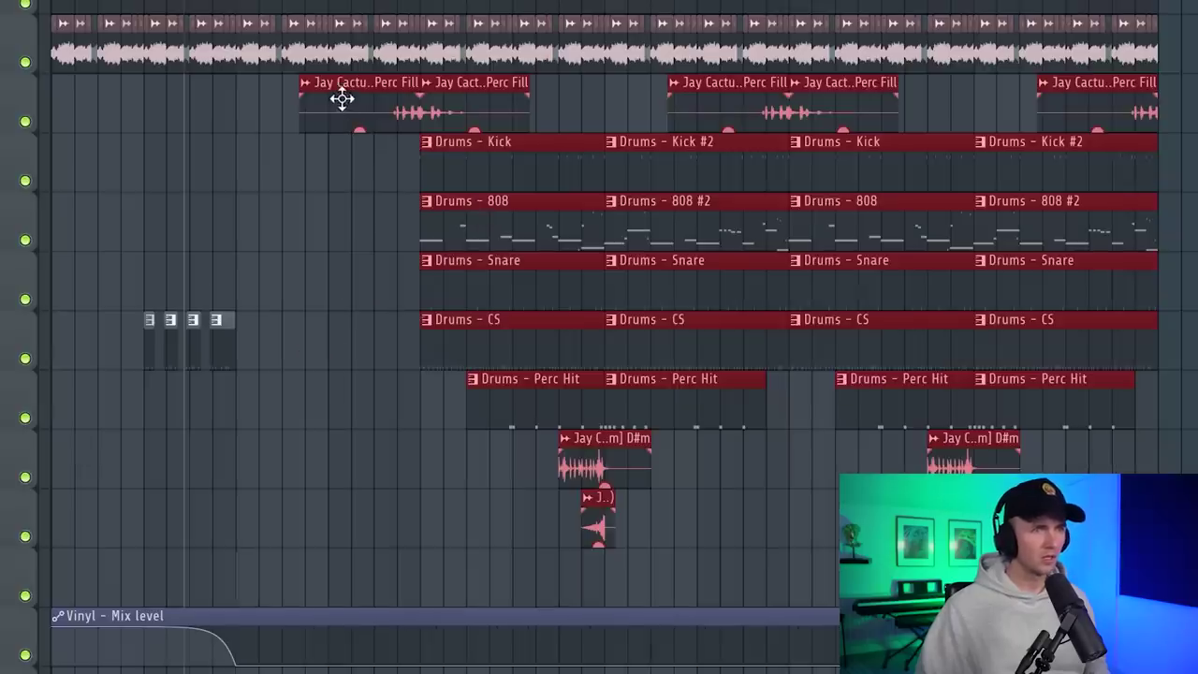
# Move the main drum section back to start at bar 9 and place a Perc Hit clip in the intro ending at bar 9.
pyautogui.scroll(2, 484, 158)
pyautogui.moveTo(507, 393); pyautogui.dragTo(219, 391)
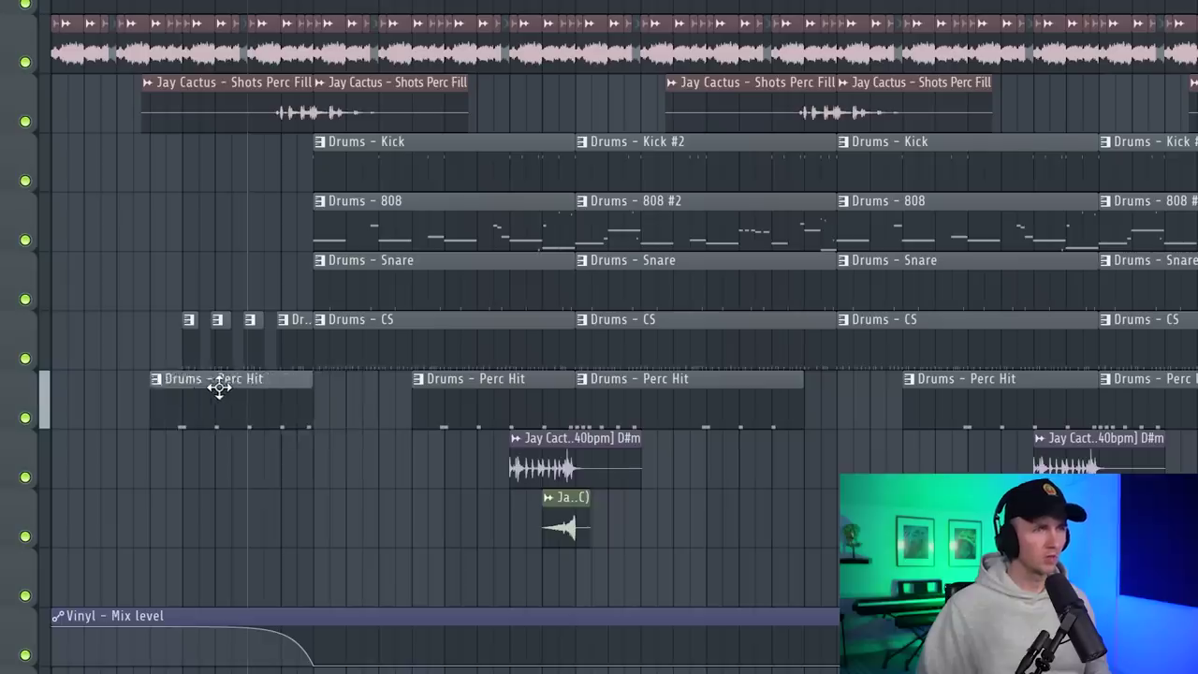
pyautogui.scroll(3, 266, 265)
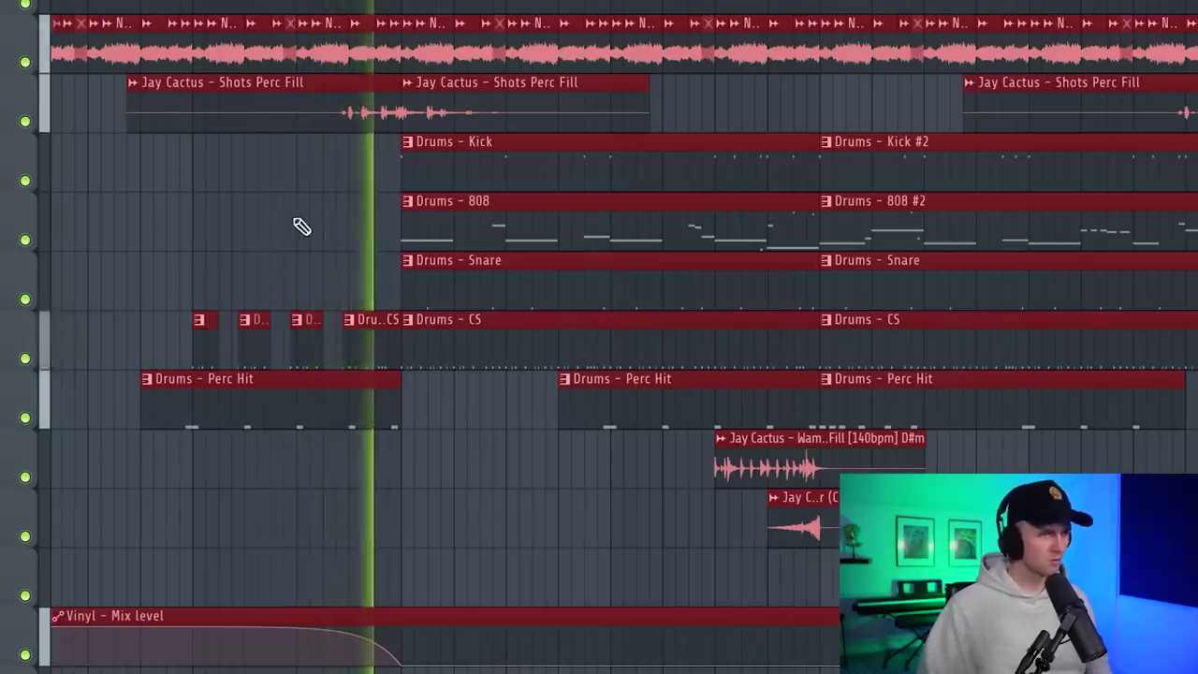
pyautogui.hotkey('ctrl', 'd')
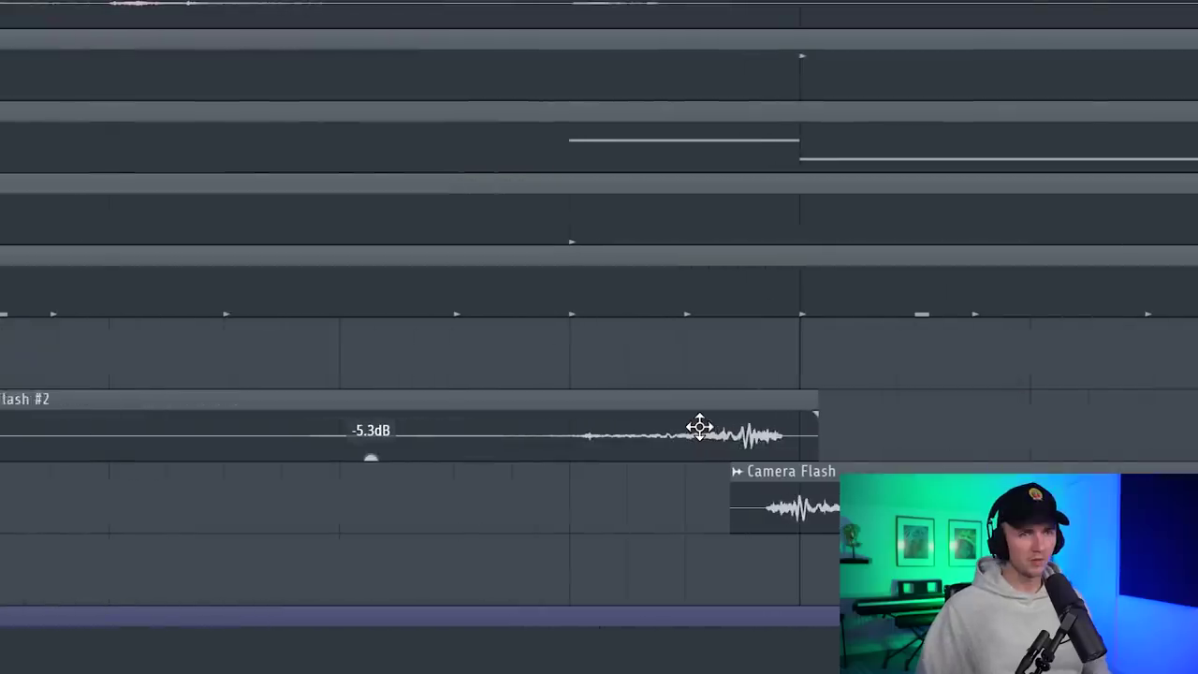
# Shift the Camera Flash #2 clip slightly earlier on track 12, ahead of the Camera Flash clip near bar 11.
pyautogui.moveTo(700, 428); pyautogui.dragTo(629, 429)
pyautogui.scroll(3, 795, 440)
pyautogui.scroll(-4, 730, 438)
pyautogui.scroll(-3, 629, 428)
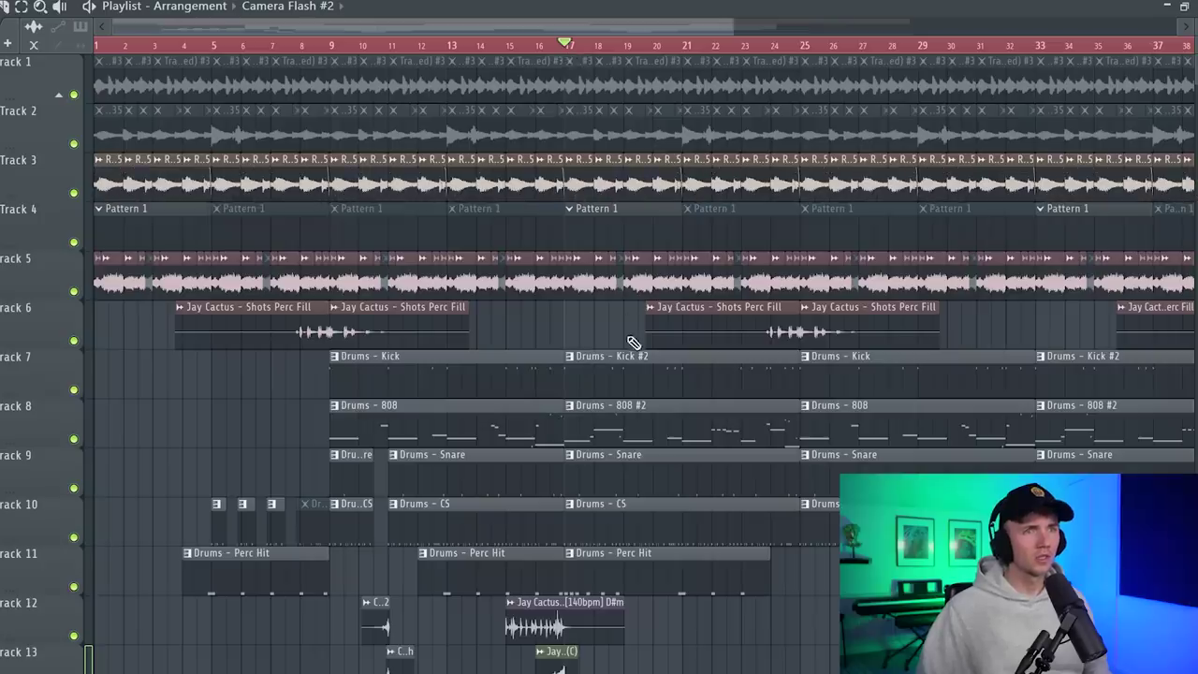
# Cut a short gap into the sample, choir, 808, snare and CS clips just before bar 21.
pyautogui.scroll(-2, 527, 568)
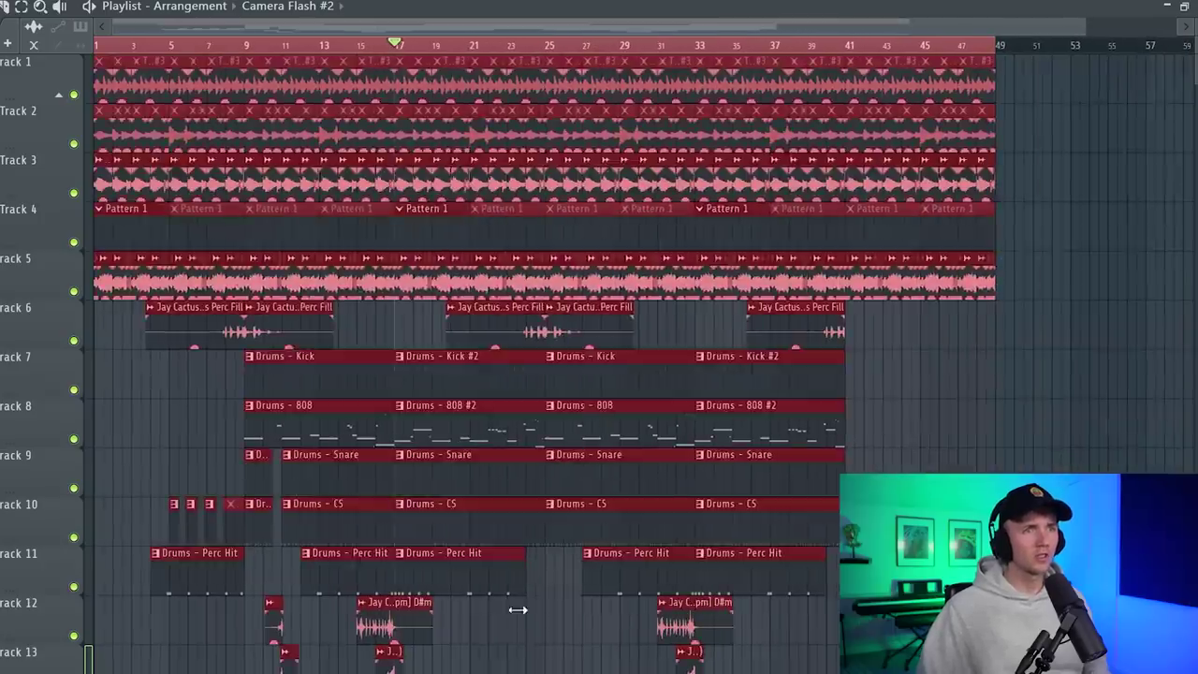
pyautogui.scroll(6, 515, 183)
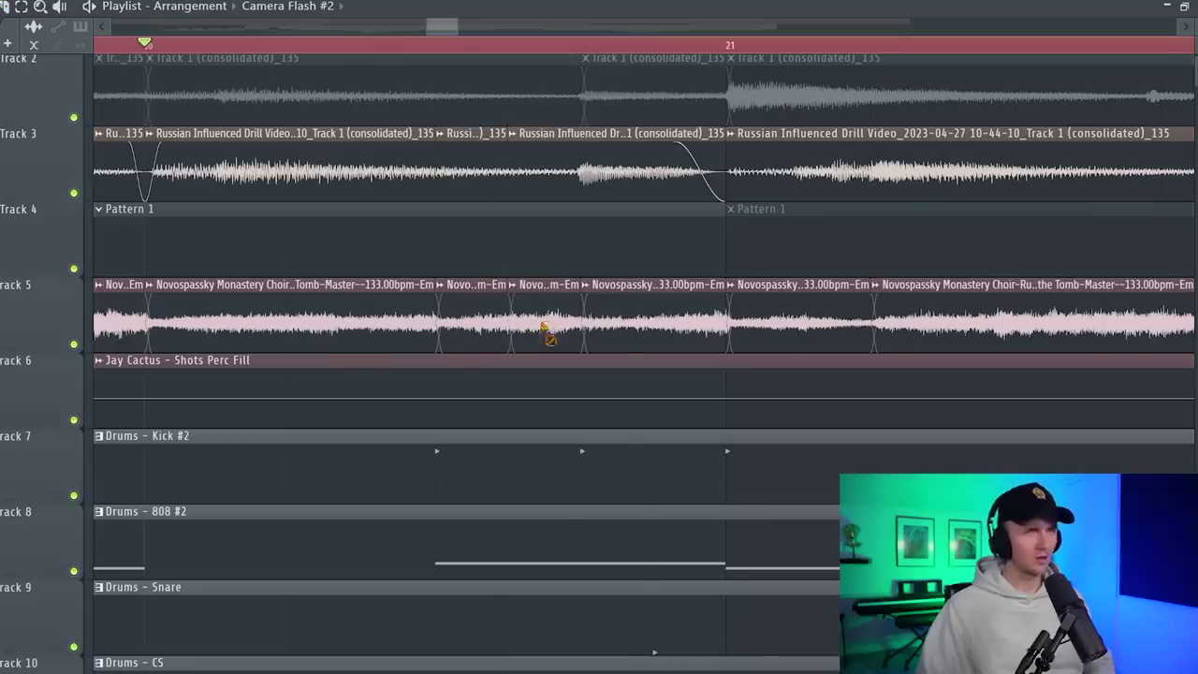
pyautogui.scroll(-3, 547, 328)
pyautogui.scroll(-5, 496, 599)
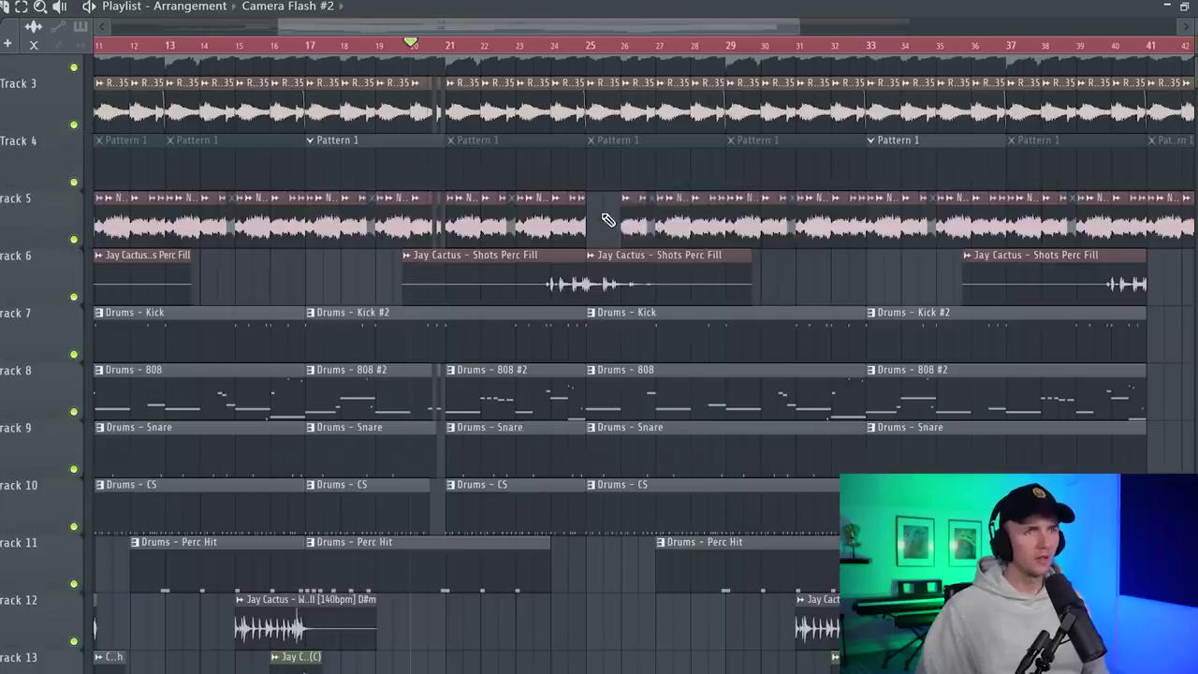
# Delete the choir clips on track 5 from bar 25 to about bar 33 and play back from bar 24.
pyautogui.moveTo(608, 220); pyautogui.dragTo(869, 225)
pyautogui.click(553, 44)
pyautogui.scroll(2, 642, 406)
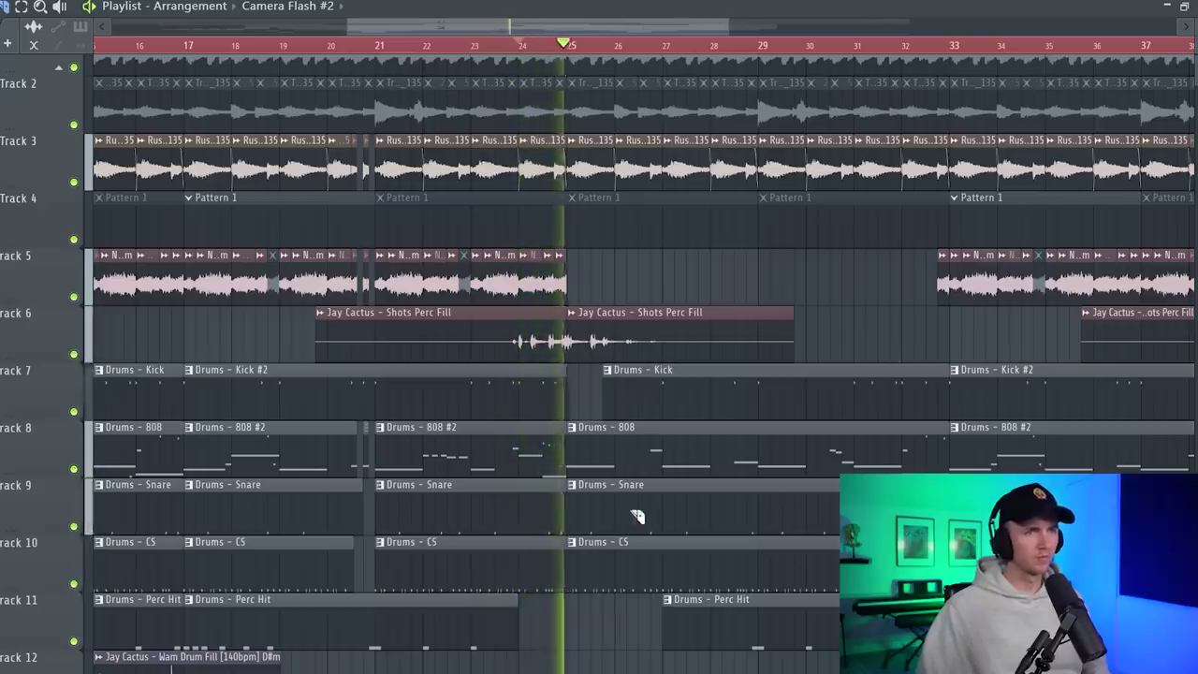
# Trim the drums after bar 25 so snare and CS start at bar 27 and kick at bar 29, with a gap in the 808.
pyautogui.moveTo(633, 527); pyautogui.dragTo(660, 531)
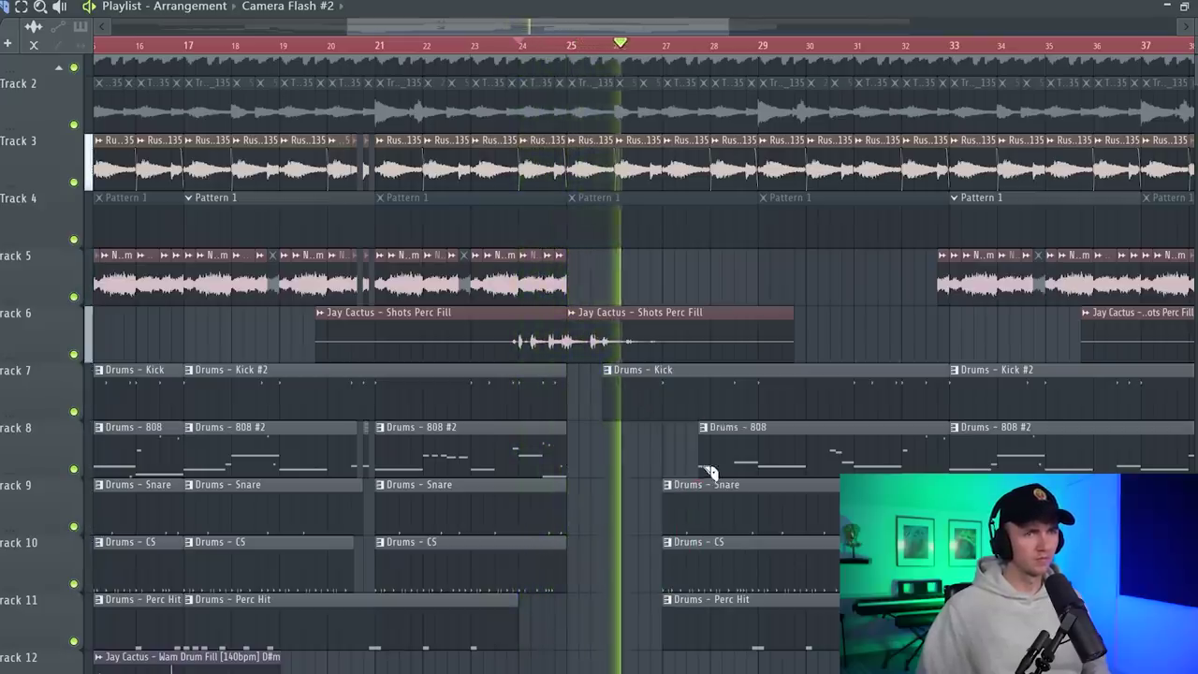
pyautogui.moveTo(711, 471); pyautogui.dragTo(663, 476)
pyautogui.press('space')
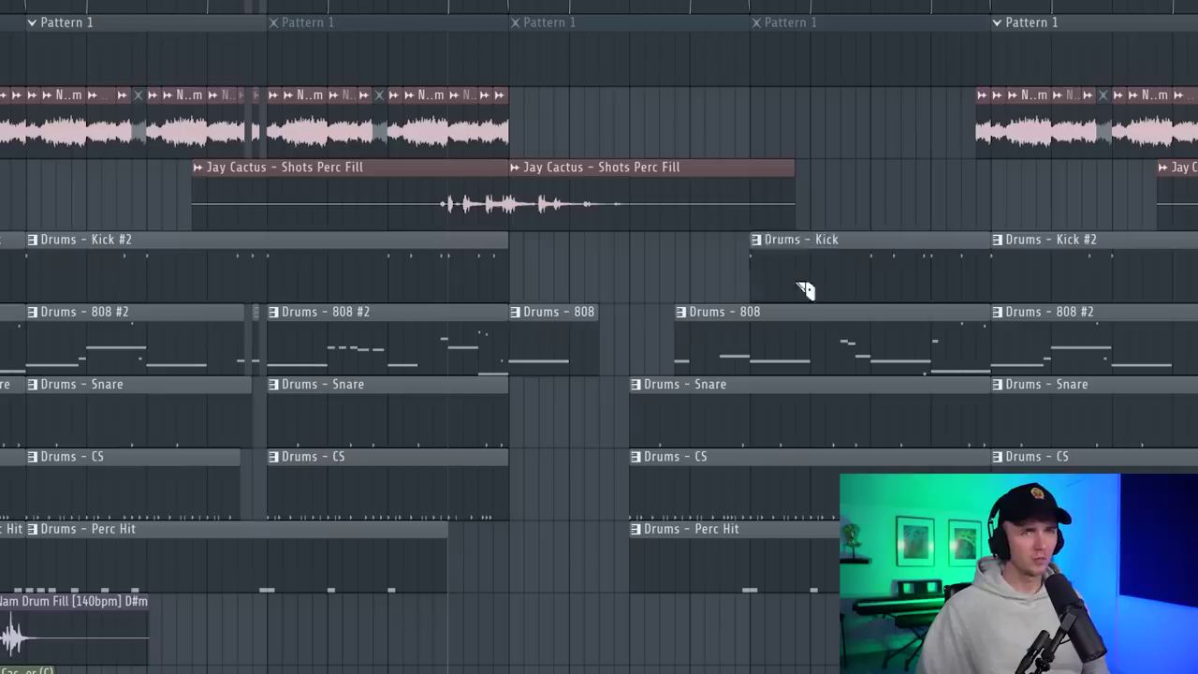
# Trim the breakdown drums so the kick clip starts just after bar 30 and the snare and CS clips start at bar 29.
pyautogui.moveTo(776, 286); pyautogui.dragTo(852, 280)
pyautogui.press('space')
pyautogui.scroll(2, 690, 476)
pyautogui.moveTo(643, 477); pyautogui.dragTo(757, 490)
pyautogui.moveTo(610, 412); pyautogui.dragTo(751, 482)
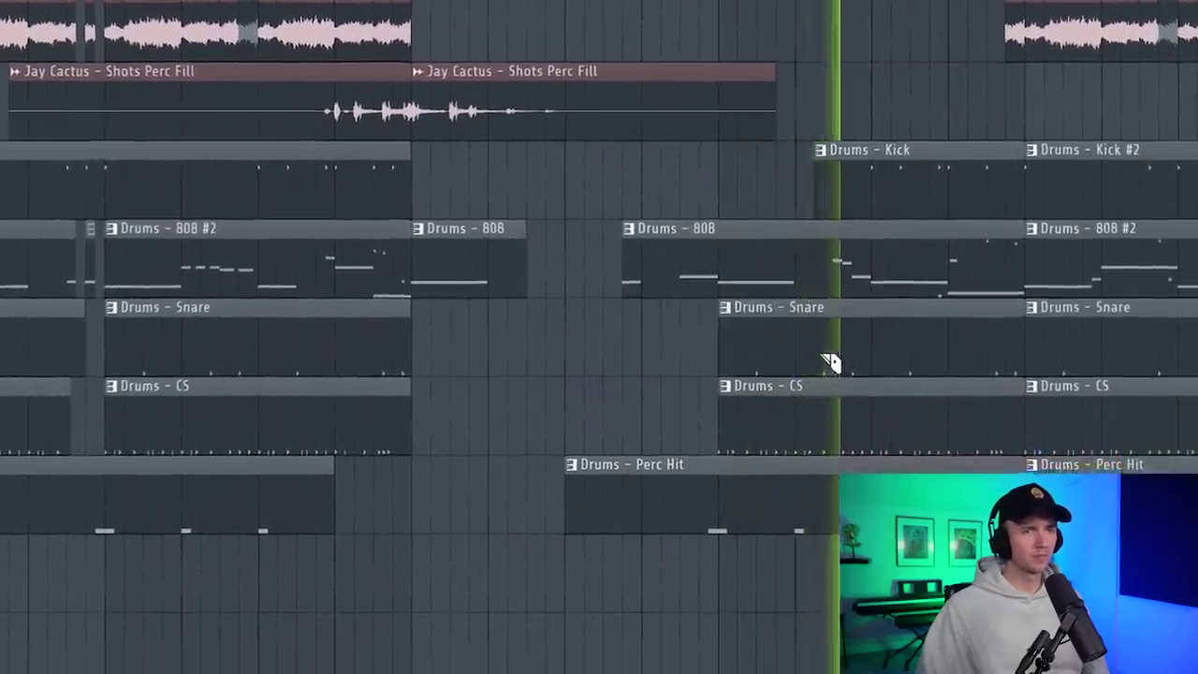
# Cut the tail off the Wam Drum Fill clip and a quarter-bar gap into the kick, snare, CS and Perc Hit clips just before bar 33.
pyautogui.scroll(-3, 831, 362)
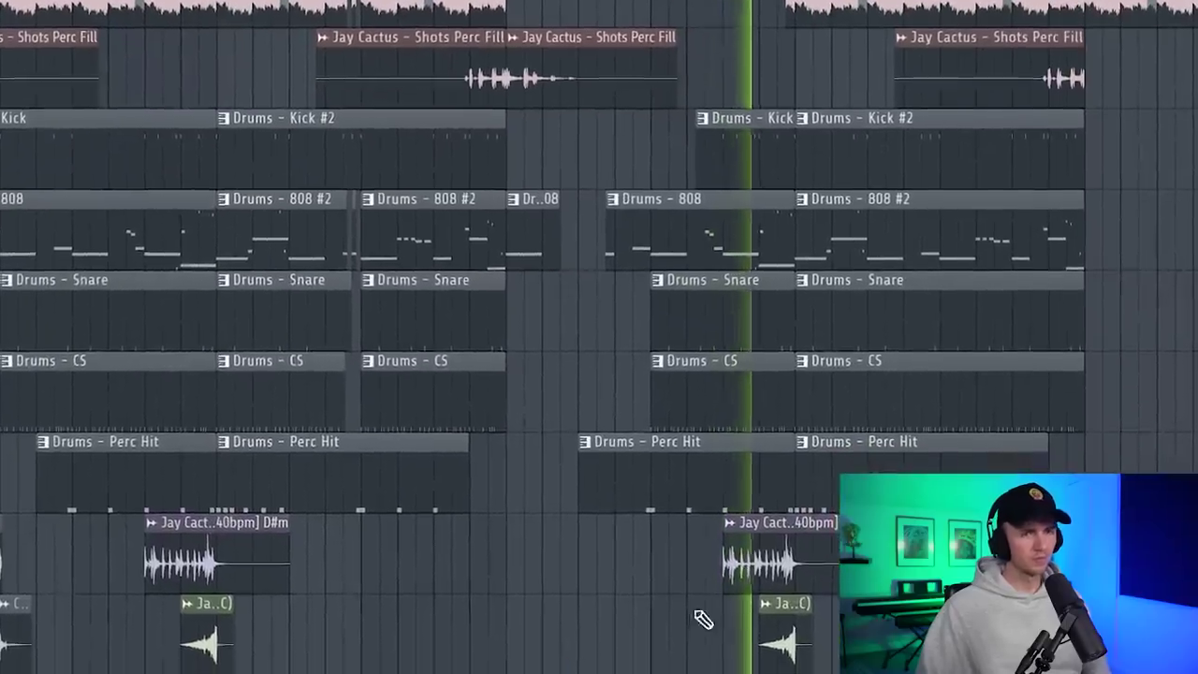
pyautogui.scroll(4, 727, 602)
pyautogui.scroll(-4, 590, 588)
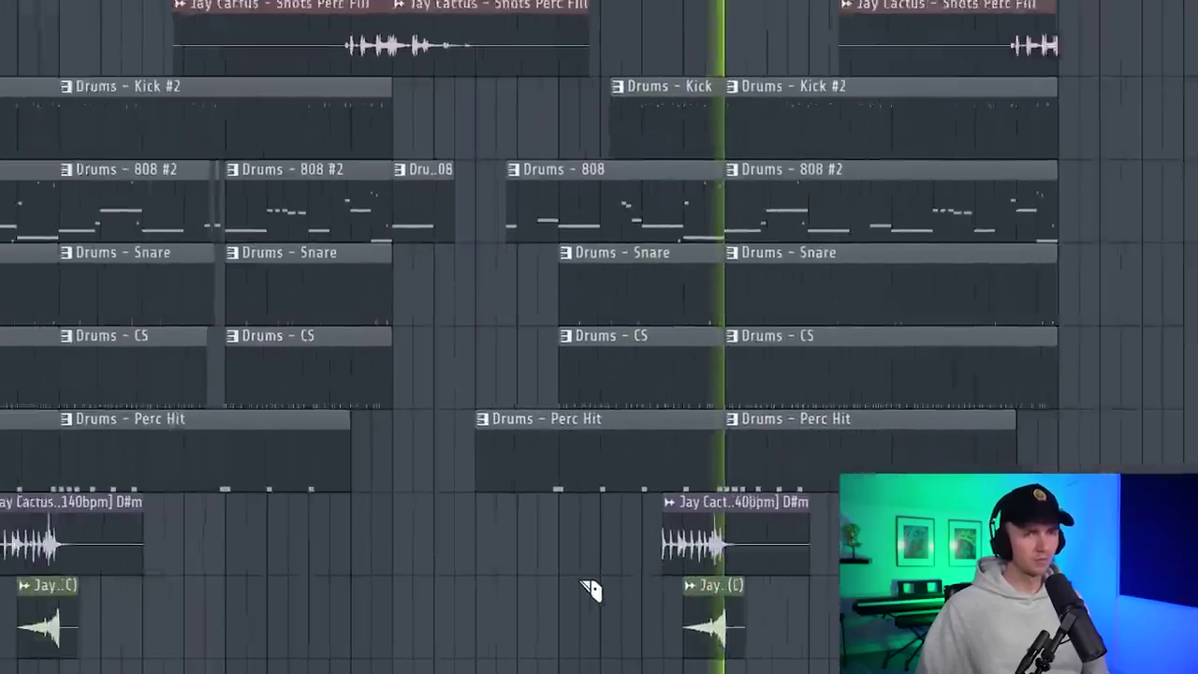
pyautogui.scroll(3, 499, 510)
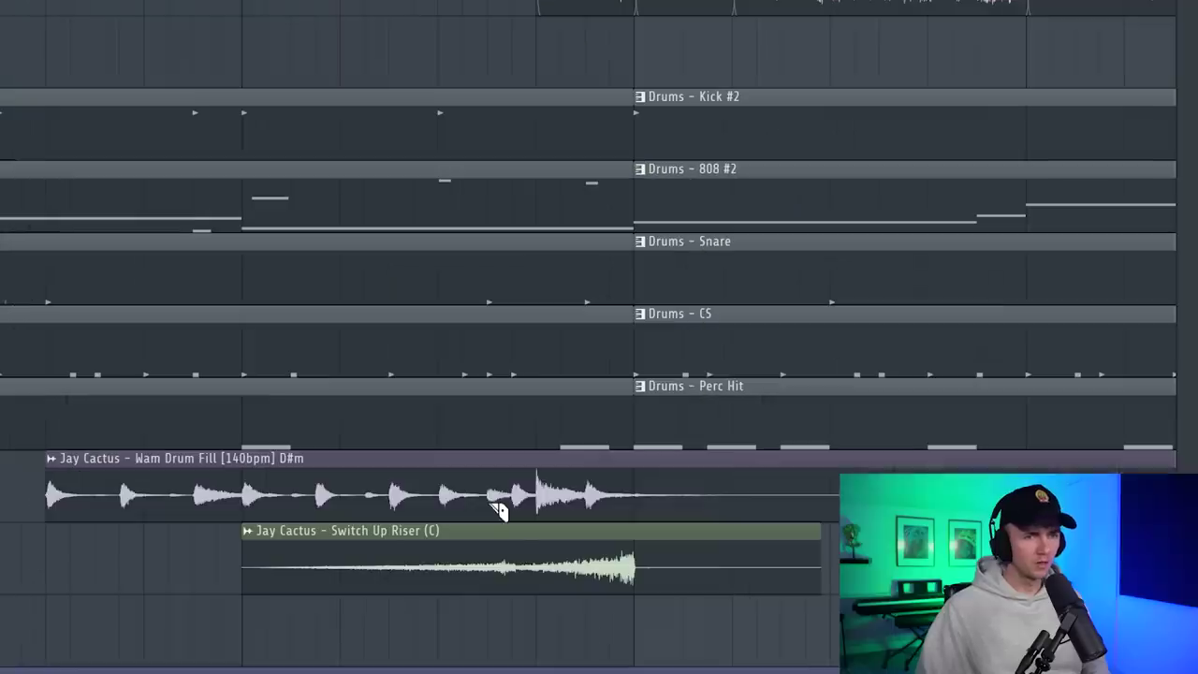
pyautogui.rightClick(621, 489)
pyautogui.scroll(2, 551, 107)
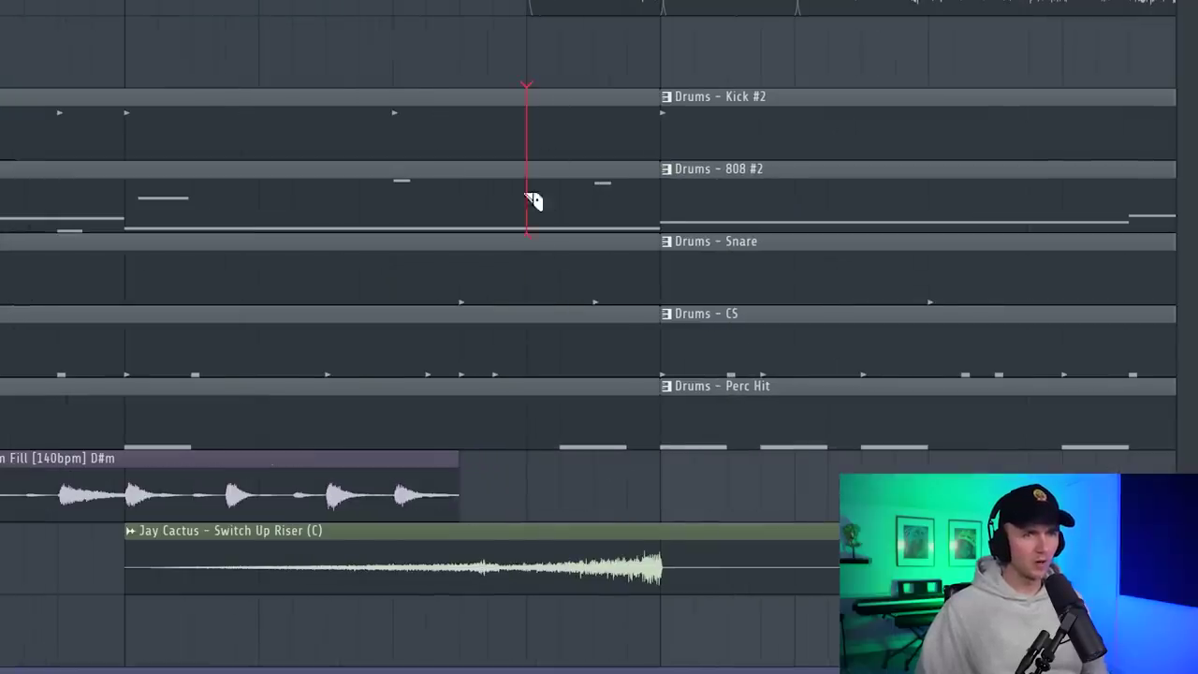
# Delete the choir clips on track 5 from bar 33 onward and select every clip in the playlist.
pyautogui.scroll(-3, 573, 96)
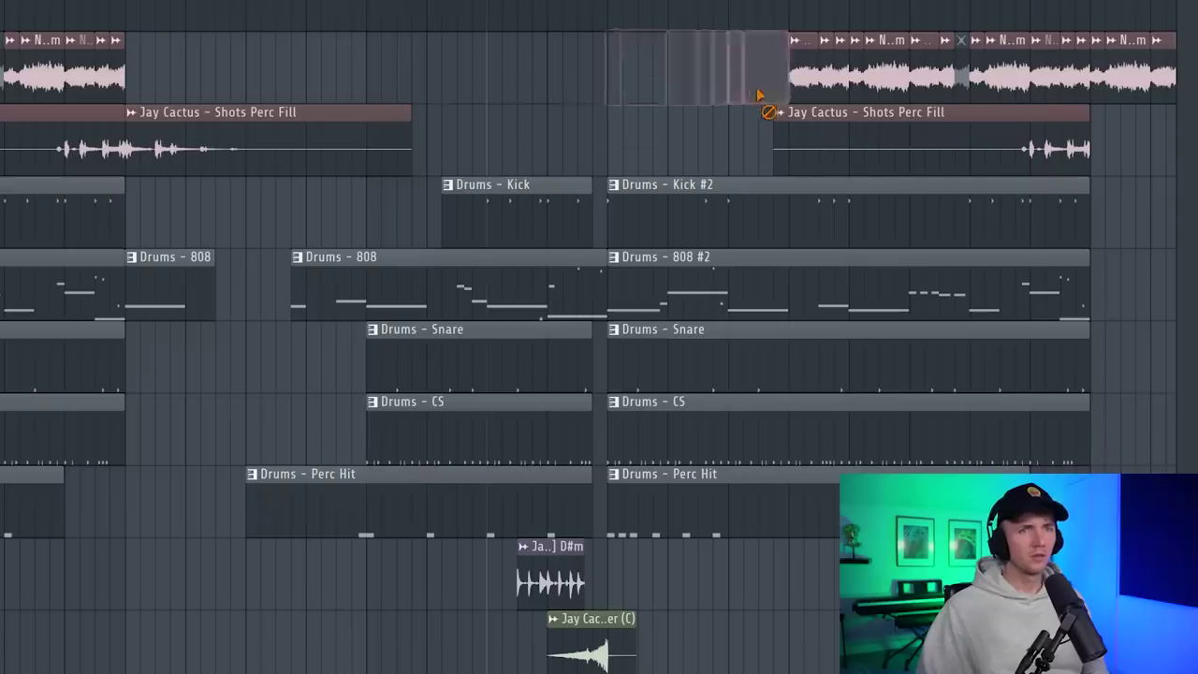
pyautogui.scroll(-3, 500, 249)
pyautogui.hotkey('ctrl', 'a')
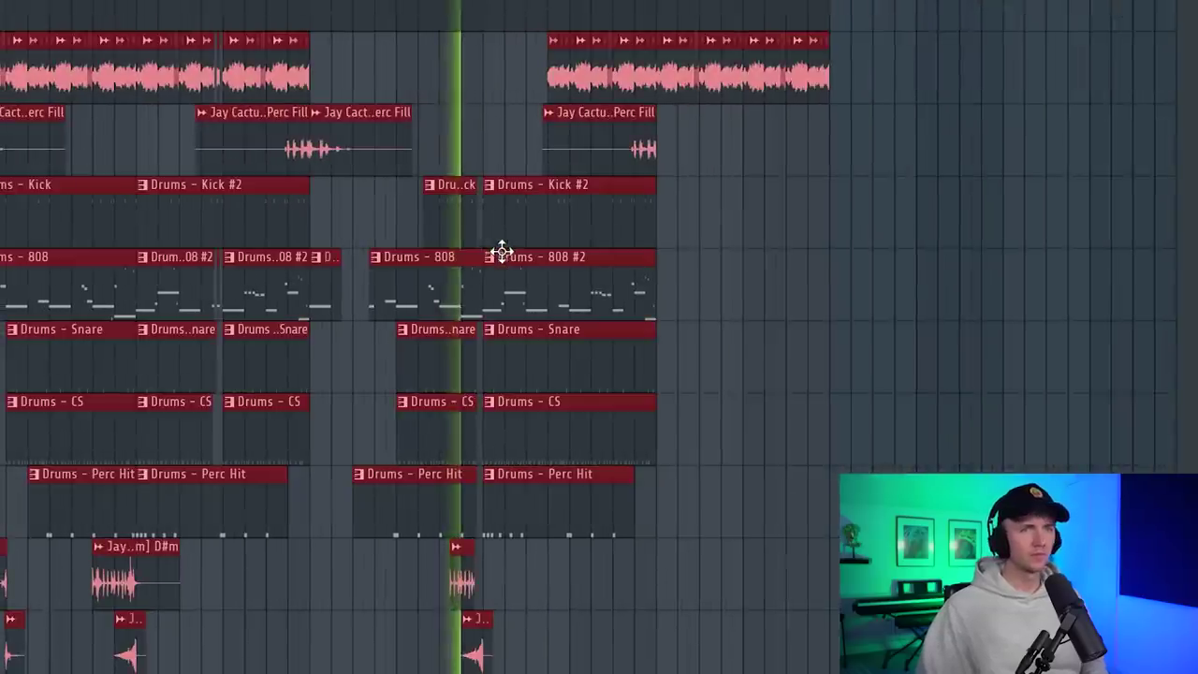
# Set the Vinyl mix level automation point at bar 41, where the drums end, to Hold mode.
pyautogui.scroll(2, 673, 165)
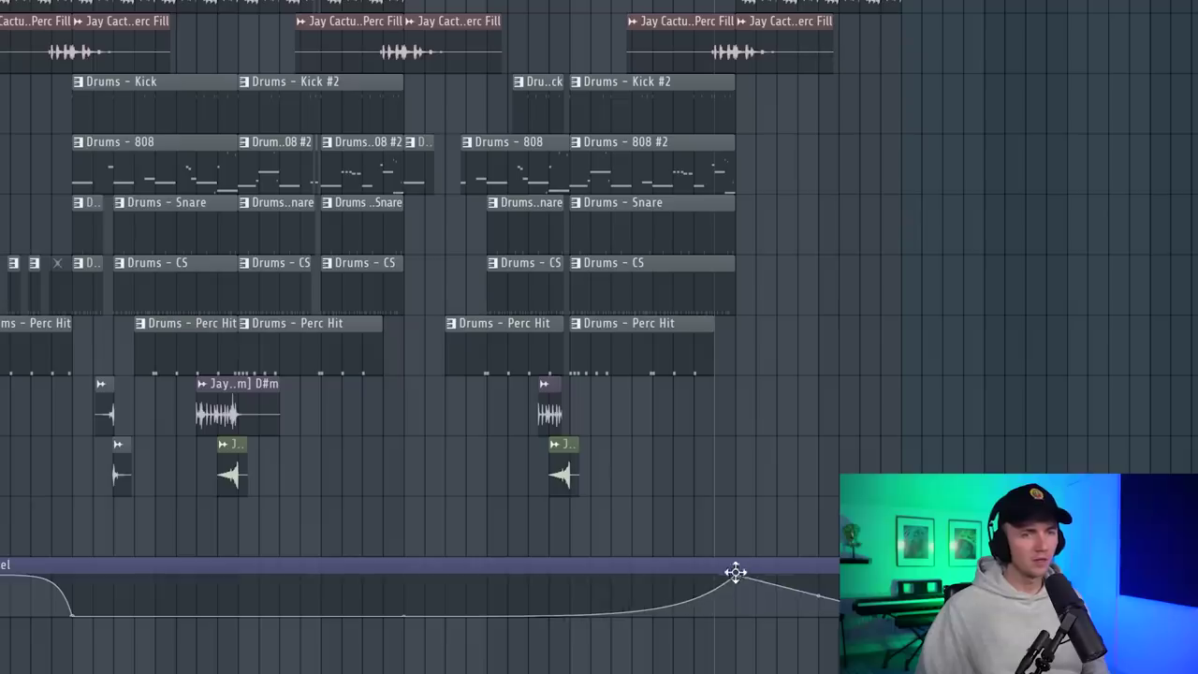
pyautogui.rightClick(735, 572)
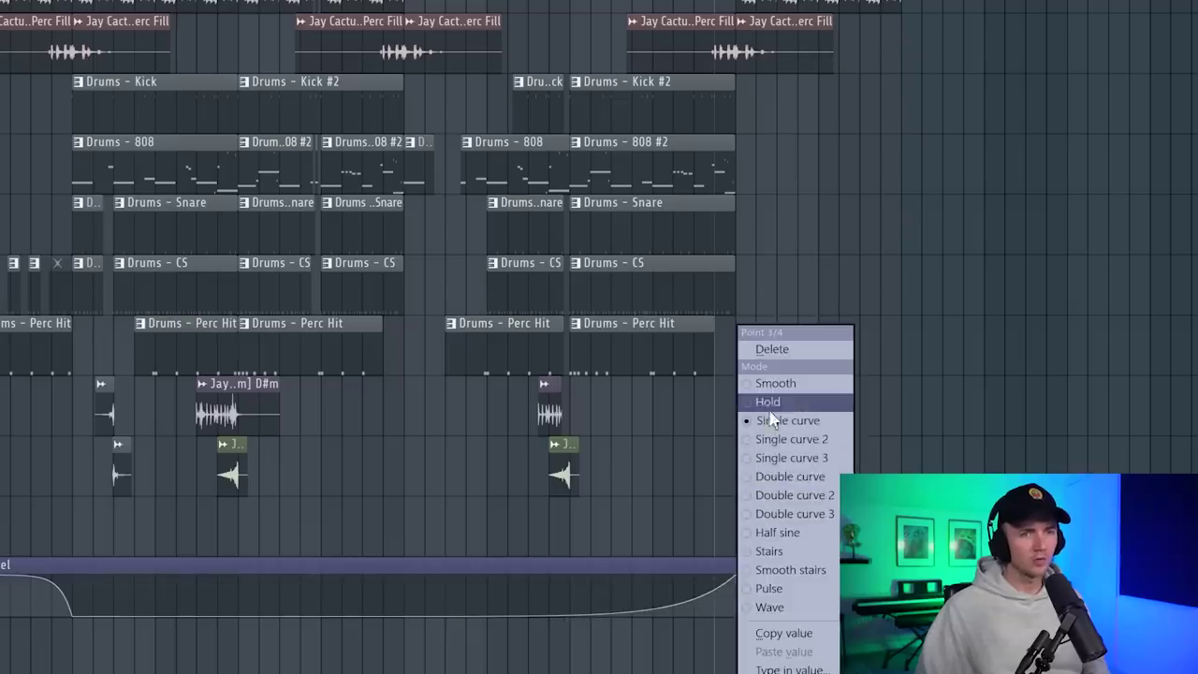
pyautogui.click(830, 396)
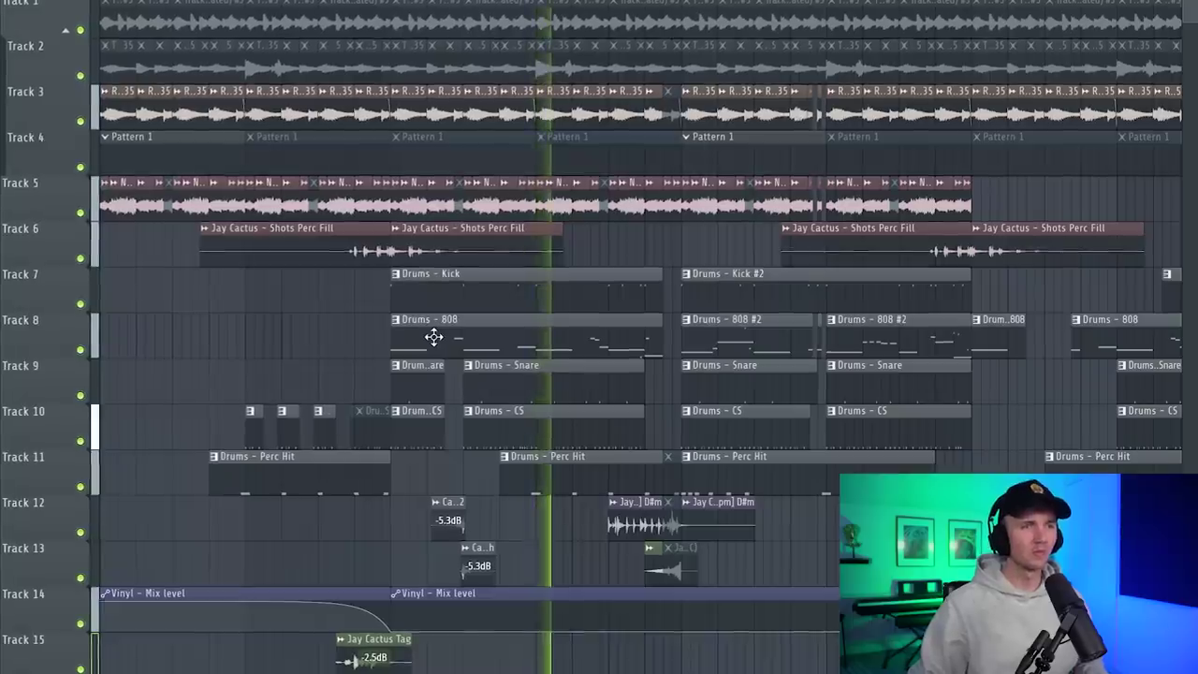
# Play back the arrangement and review the first drop, the breakdown and the transition into the second intro and drop.
pyautogui.scroll(2, 791, 370)
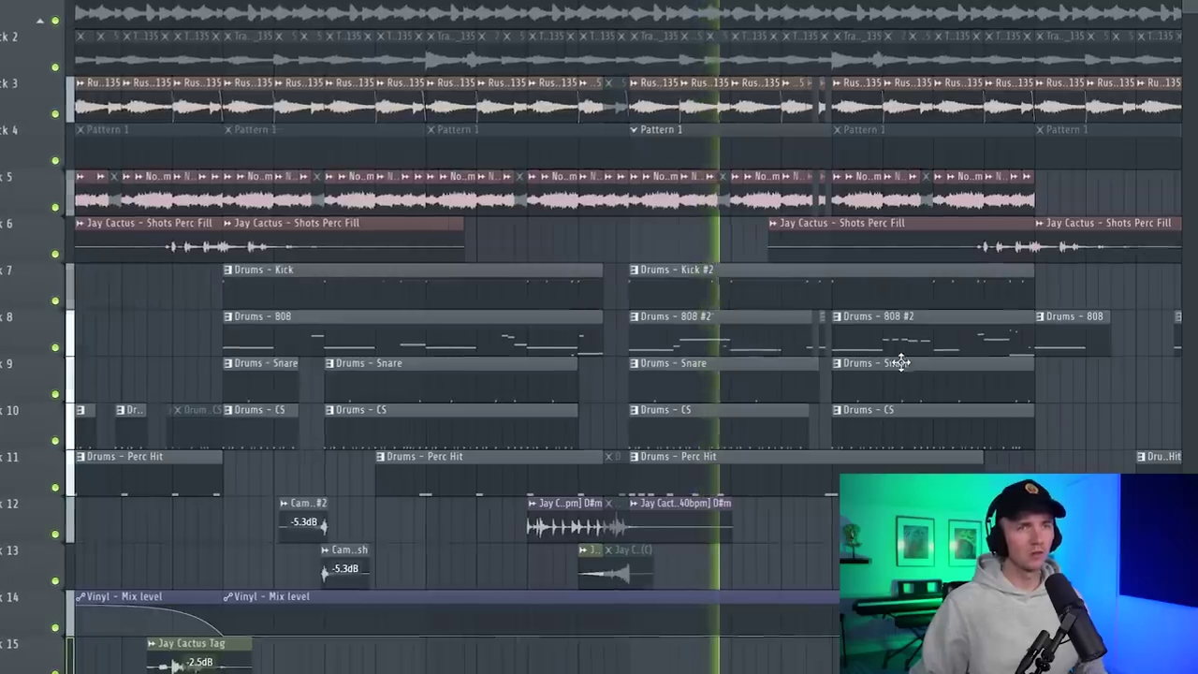
pyautogui.scroll(2, 901, 363)
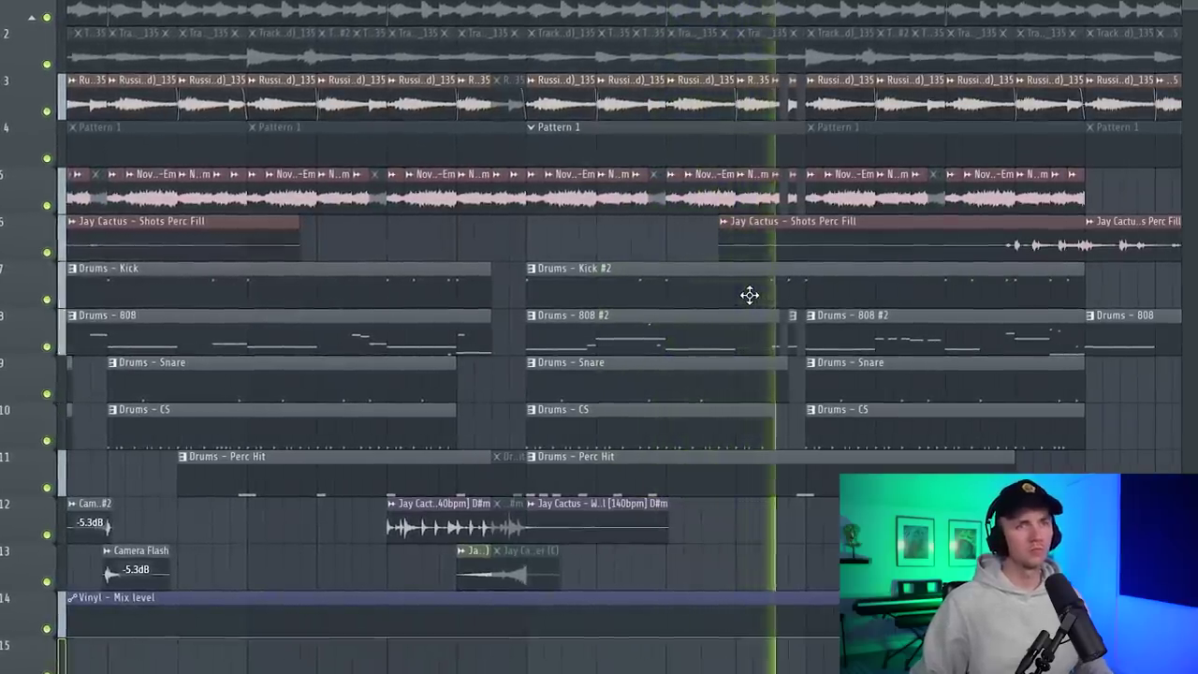
pyautogui.scroll(-4, 668, 353)
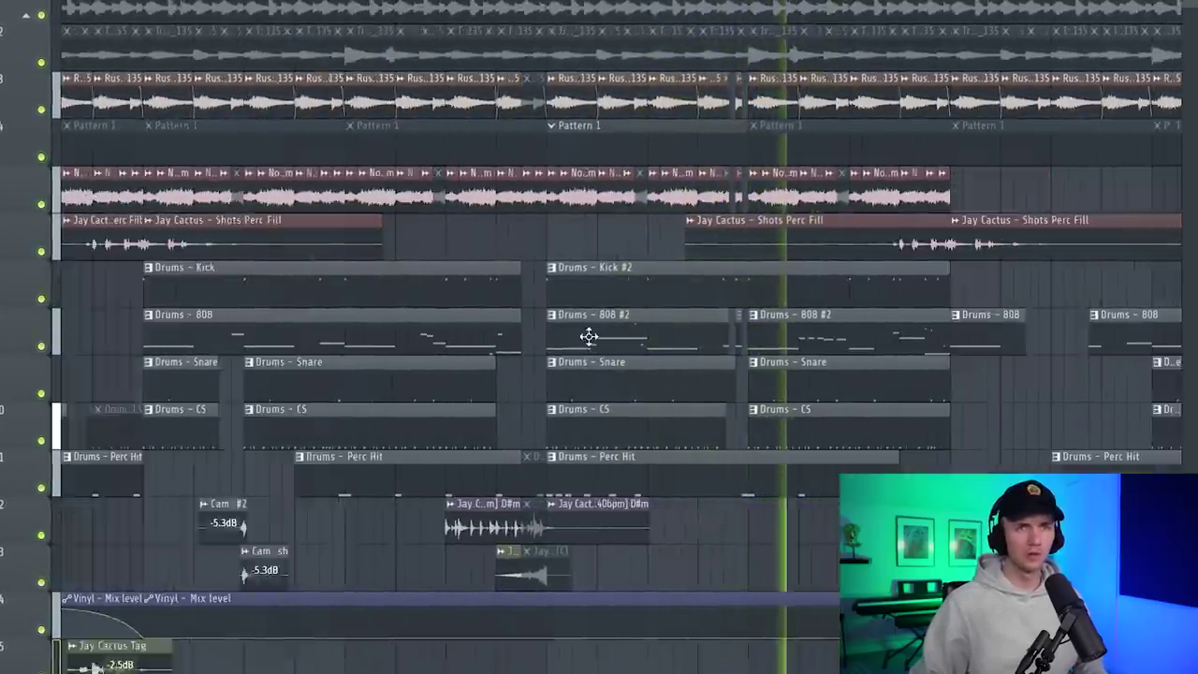
pyautogui.scroll(2, 749, 412)
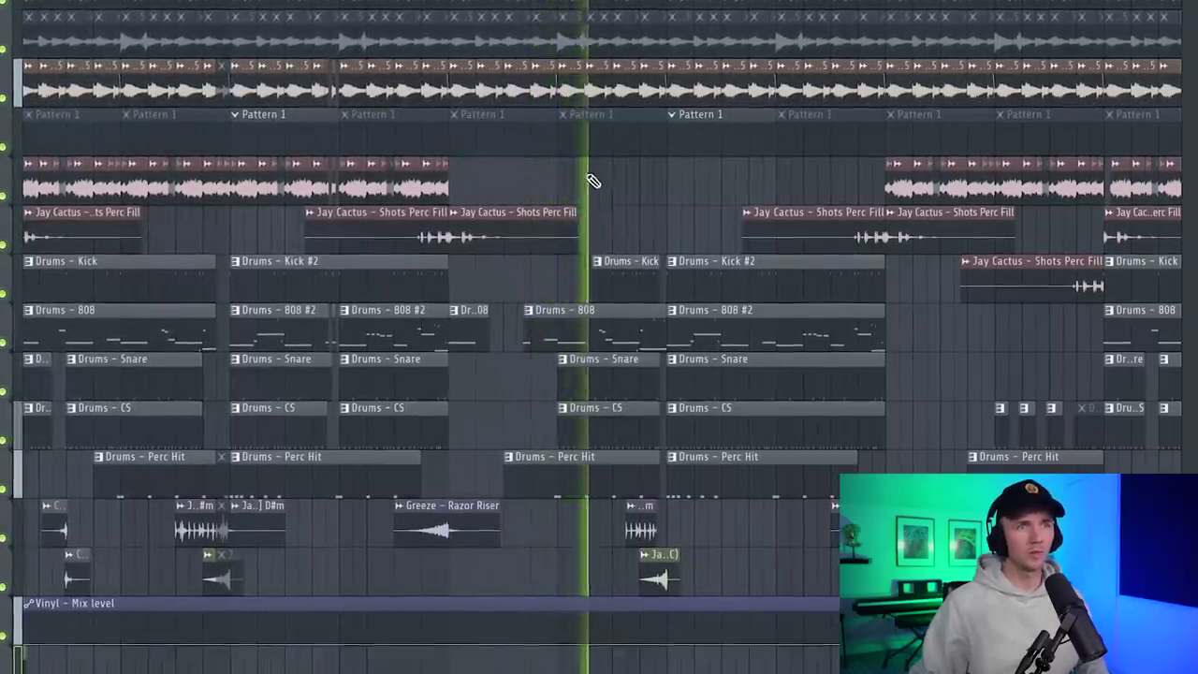
pyautogui.scroll(-3, 547, 376)
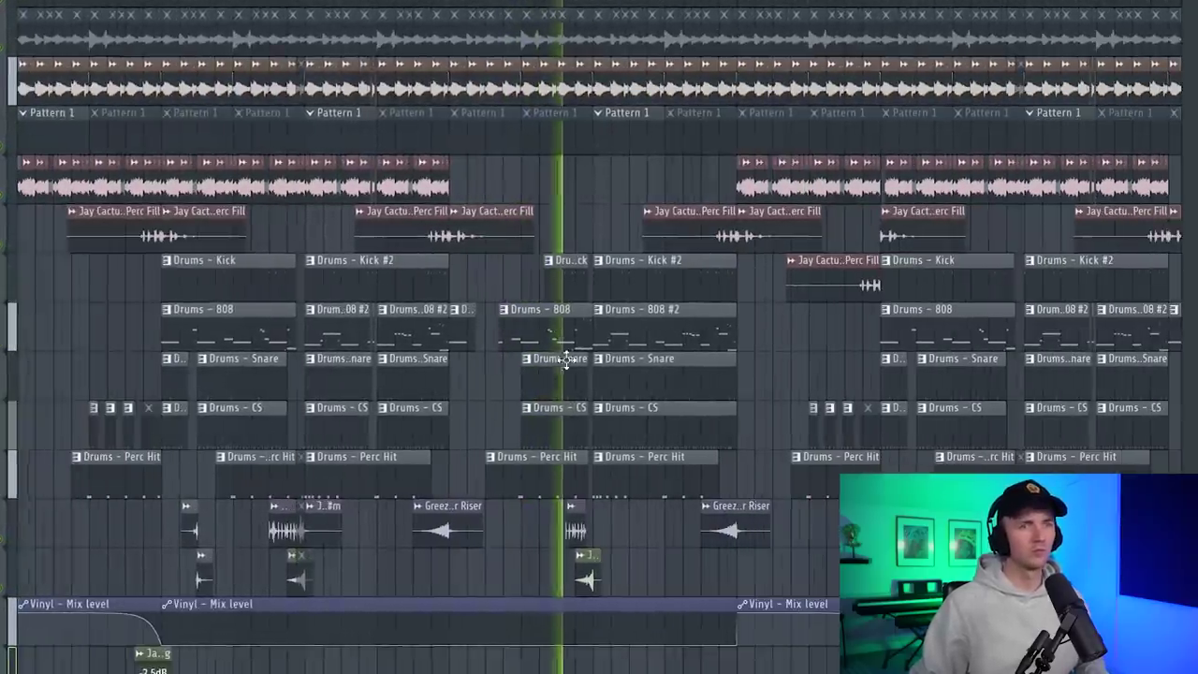
pyautogui.scroll(2, 663, 351)
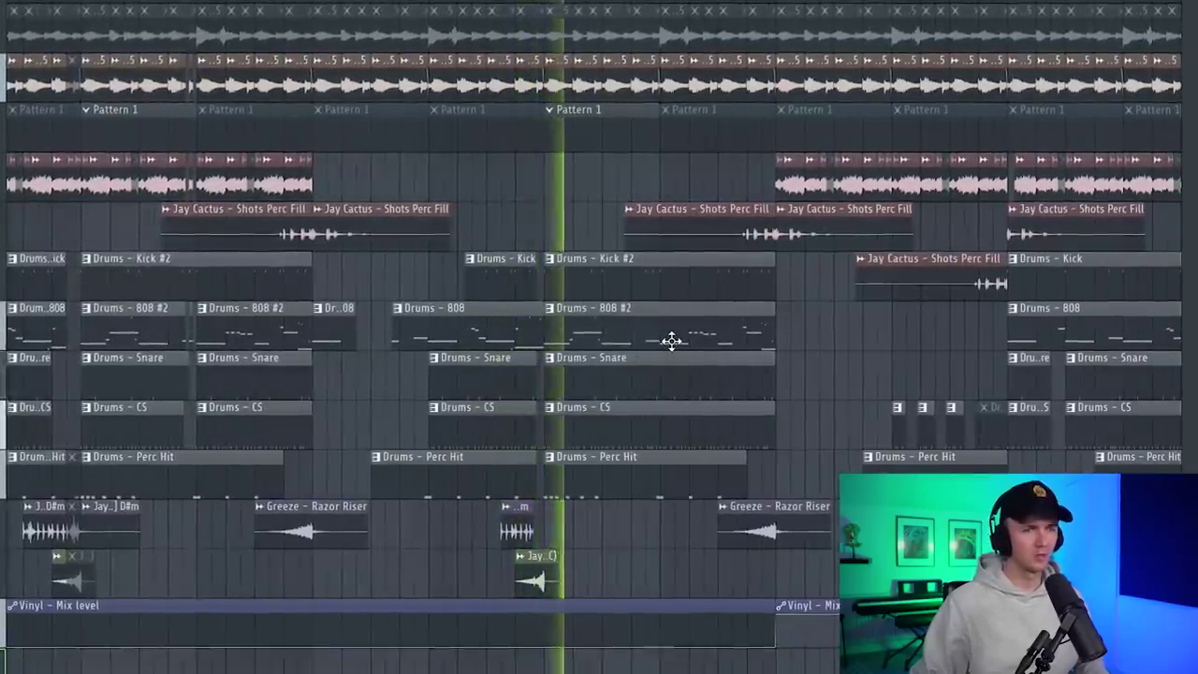
pyautogui.scroll(1, 671, 341)
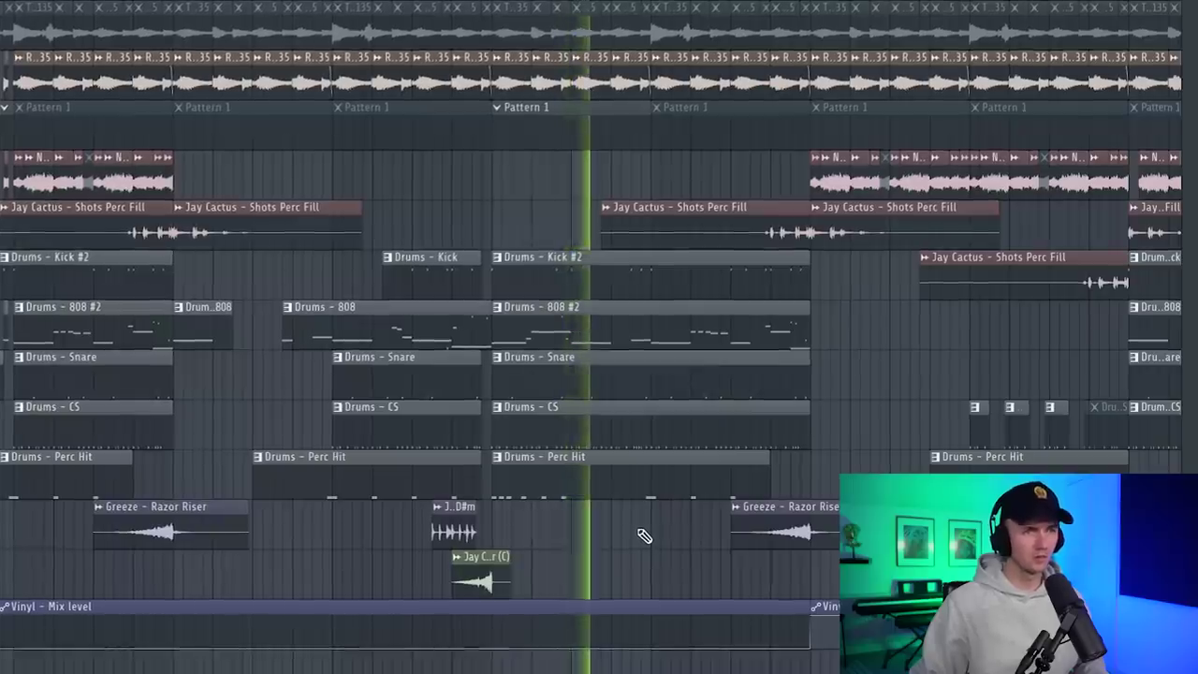
pyautogui.scroll(-2, 643, 536)
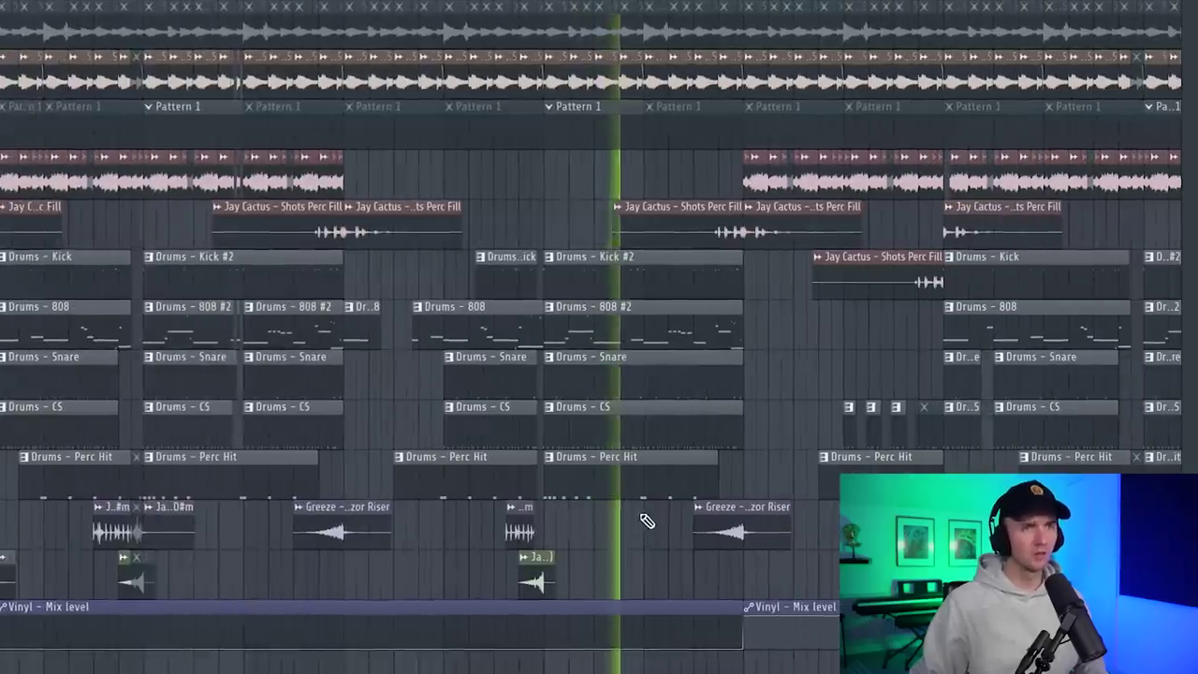
pyautogui.scroll(-3, 728, 431)
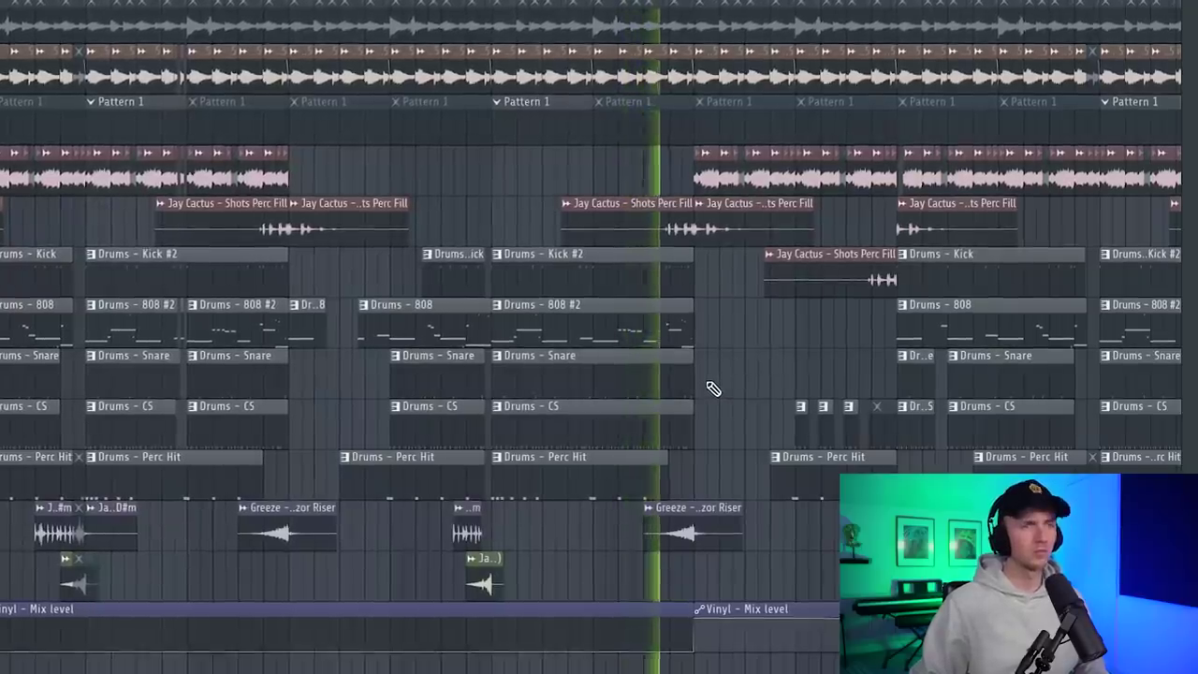
pyautogui.hscroll(3, 796, 390)
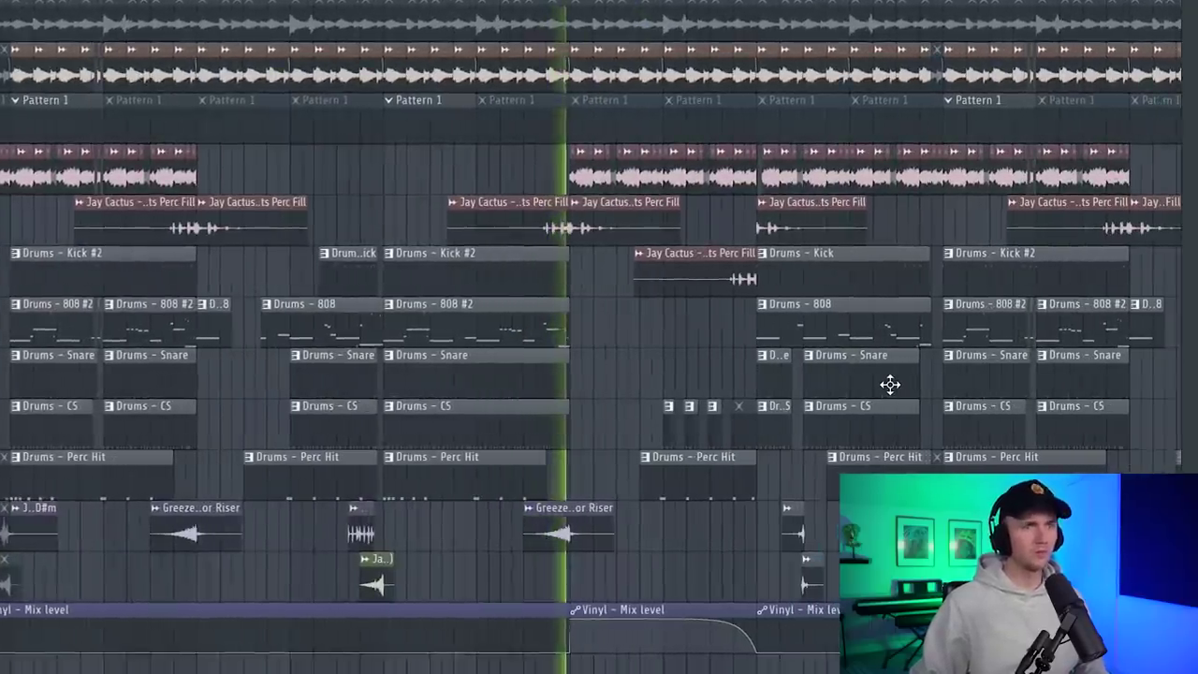